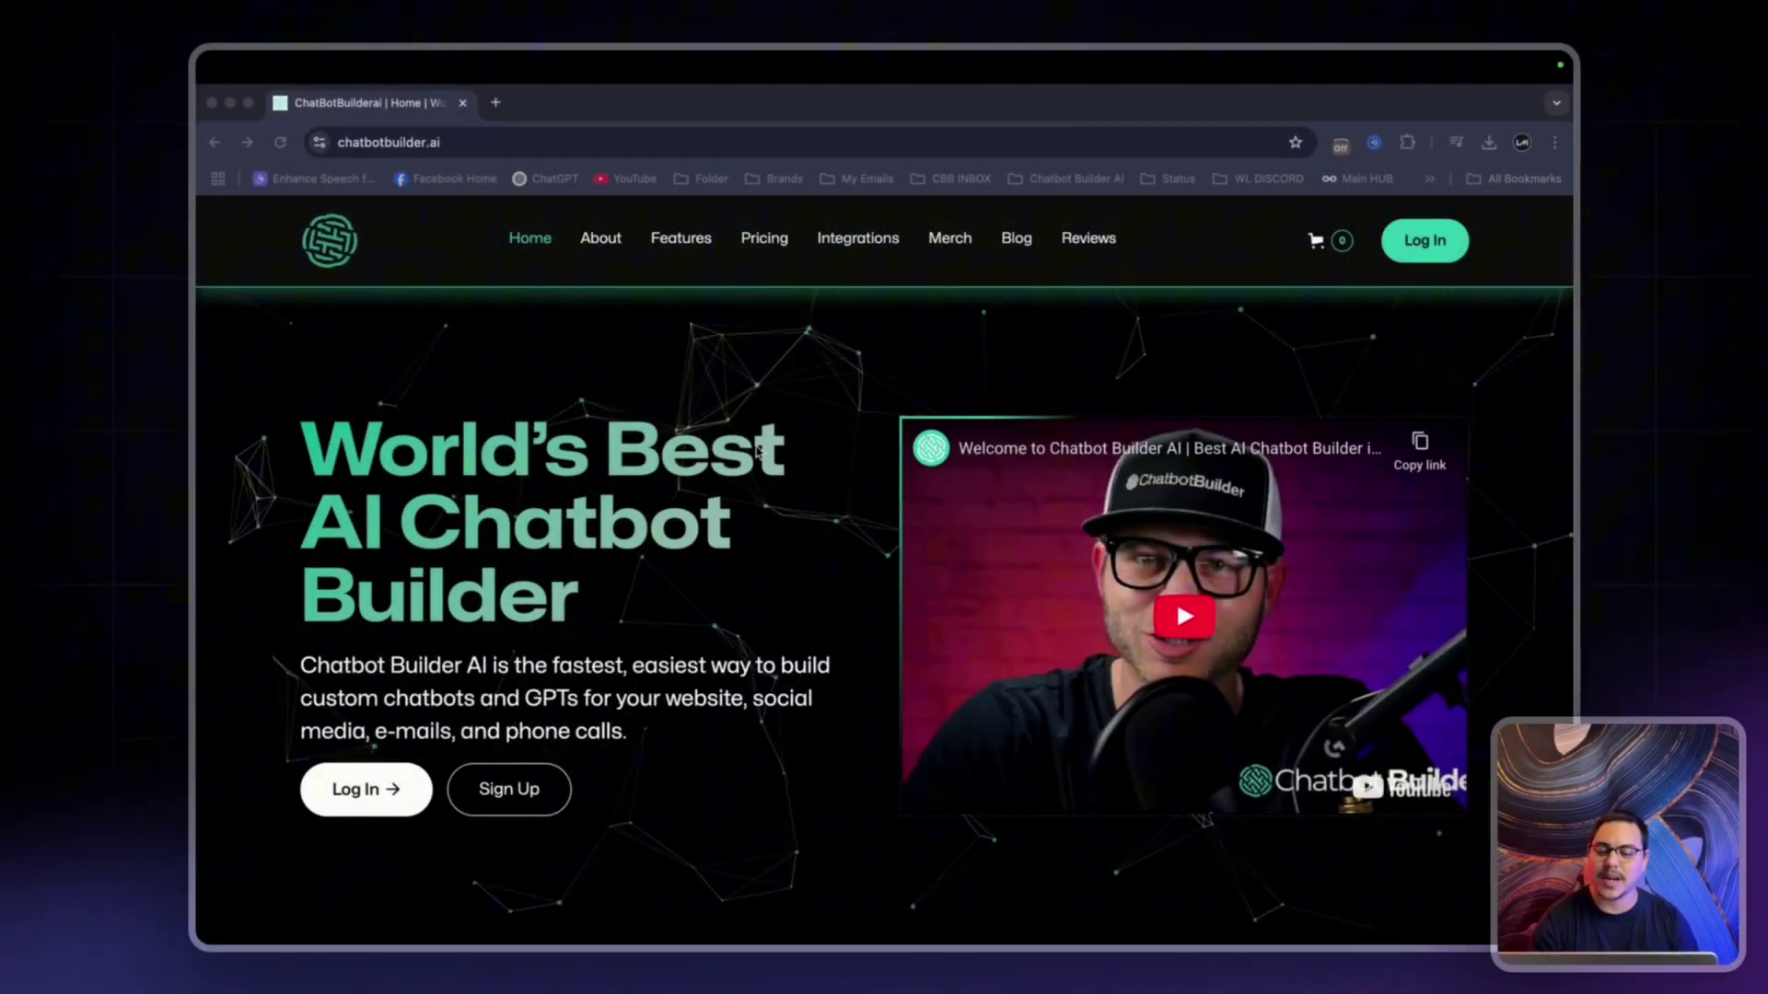
Sign up and create a webchat chatbot named 'My First Ai Chatbot'.
click(509, 792)
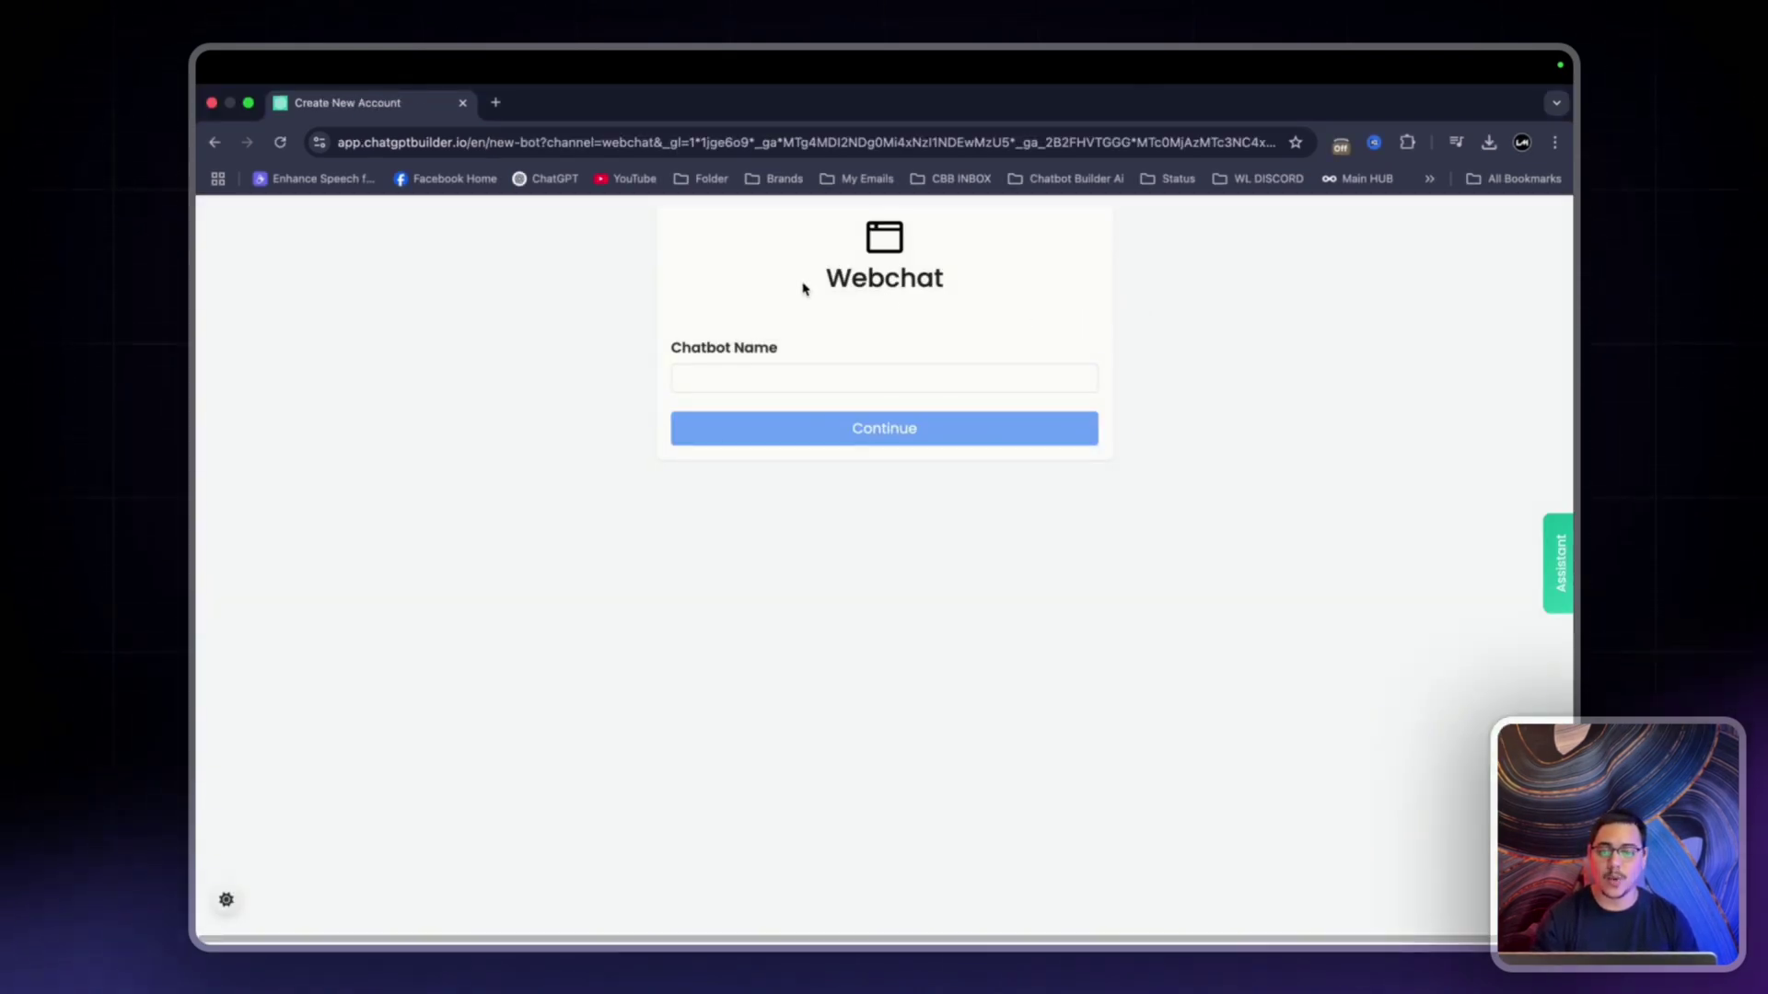
drag(807, 288, 967, 293)
click(866, 377)
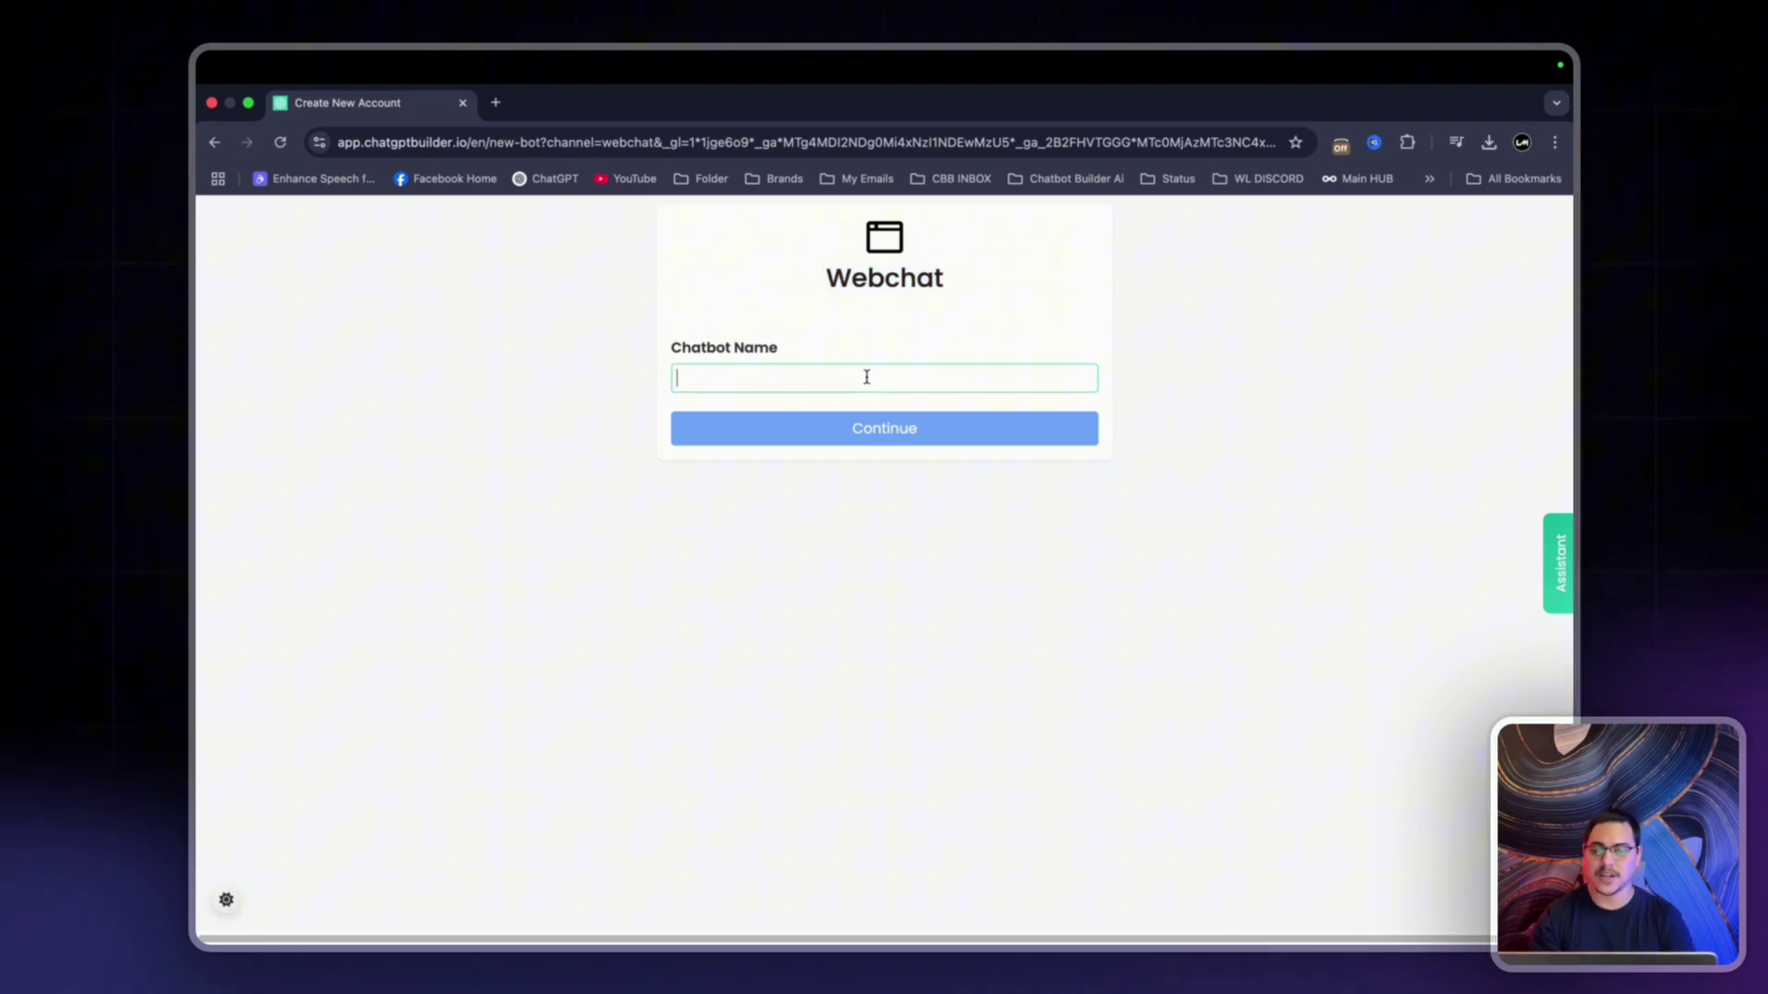
text(My)
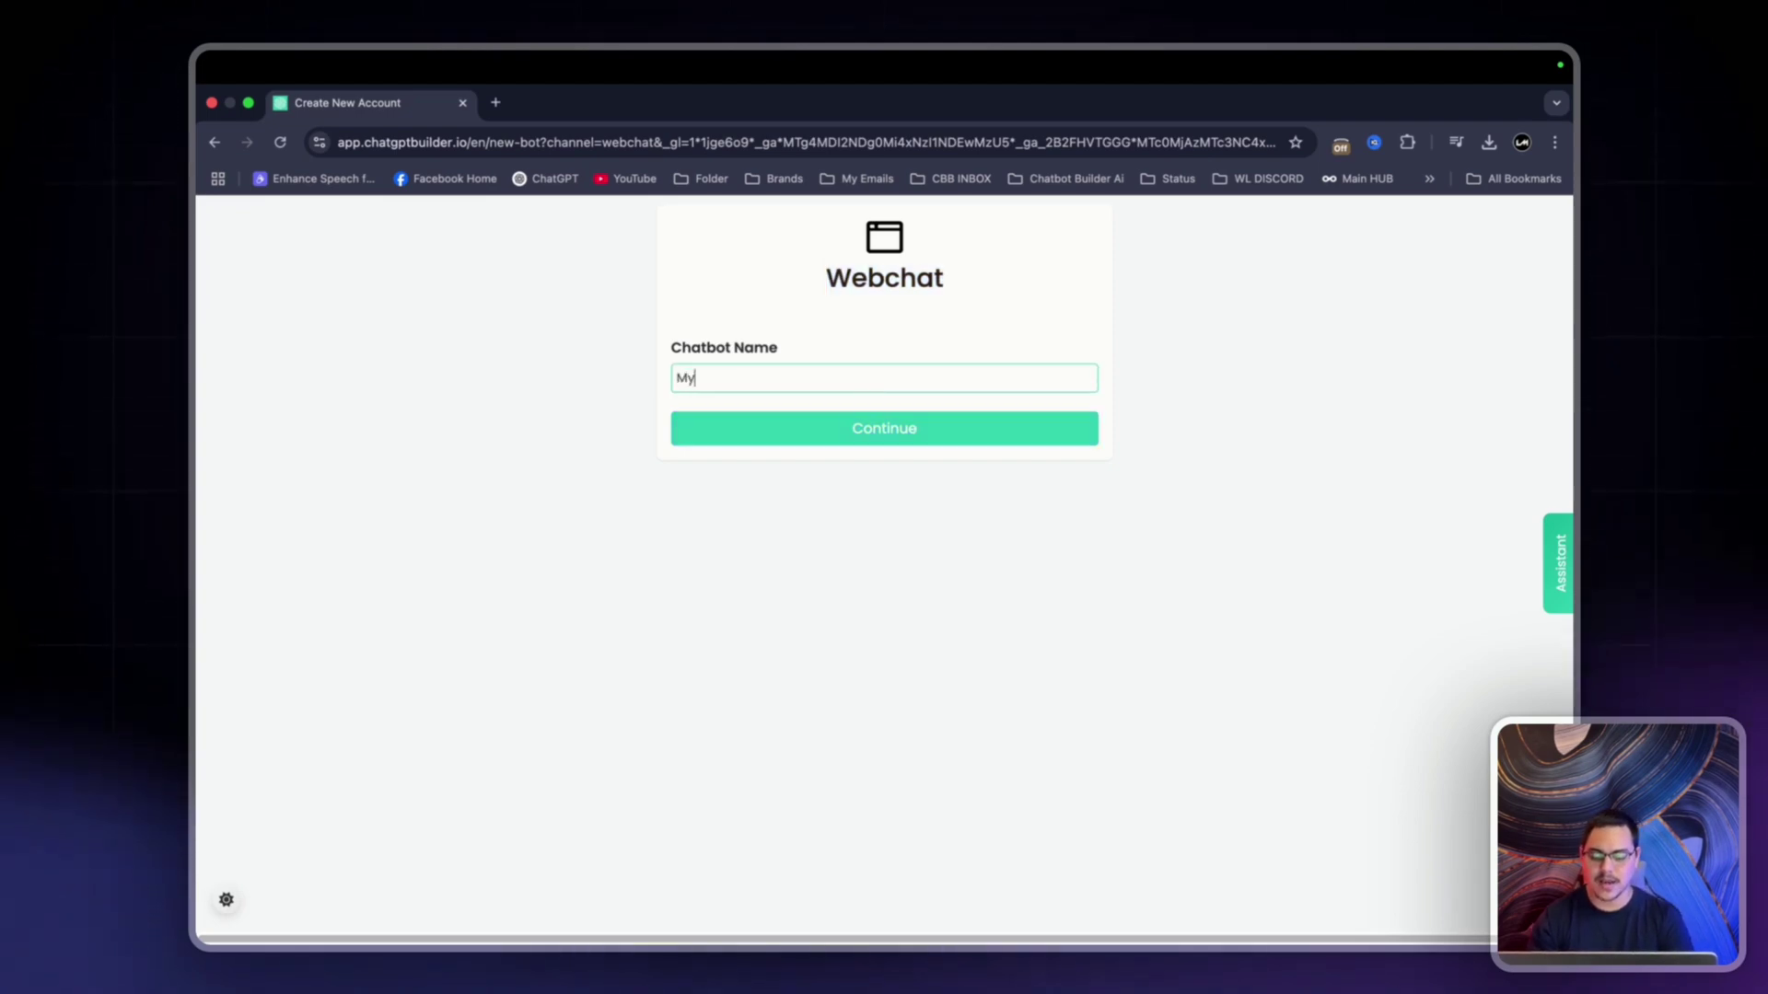
text( First Ai Chatbot)
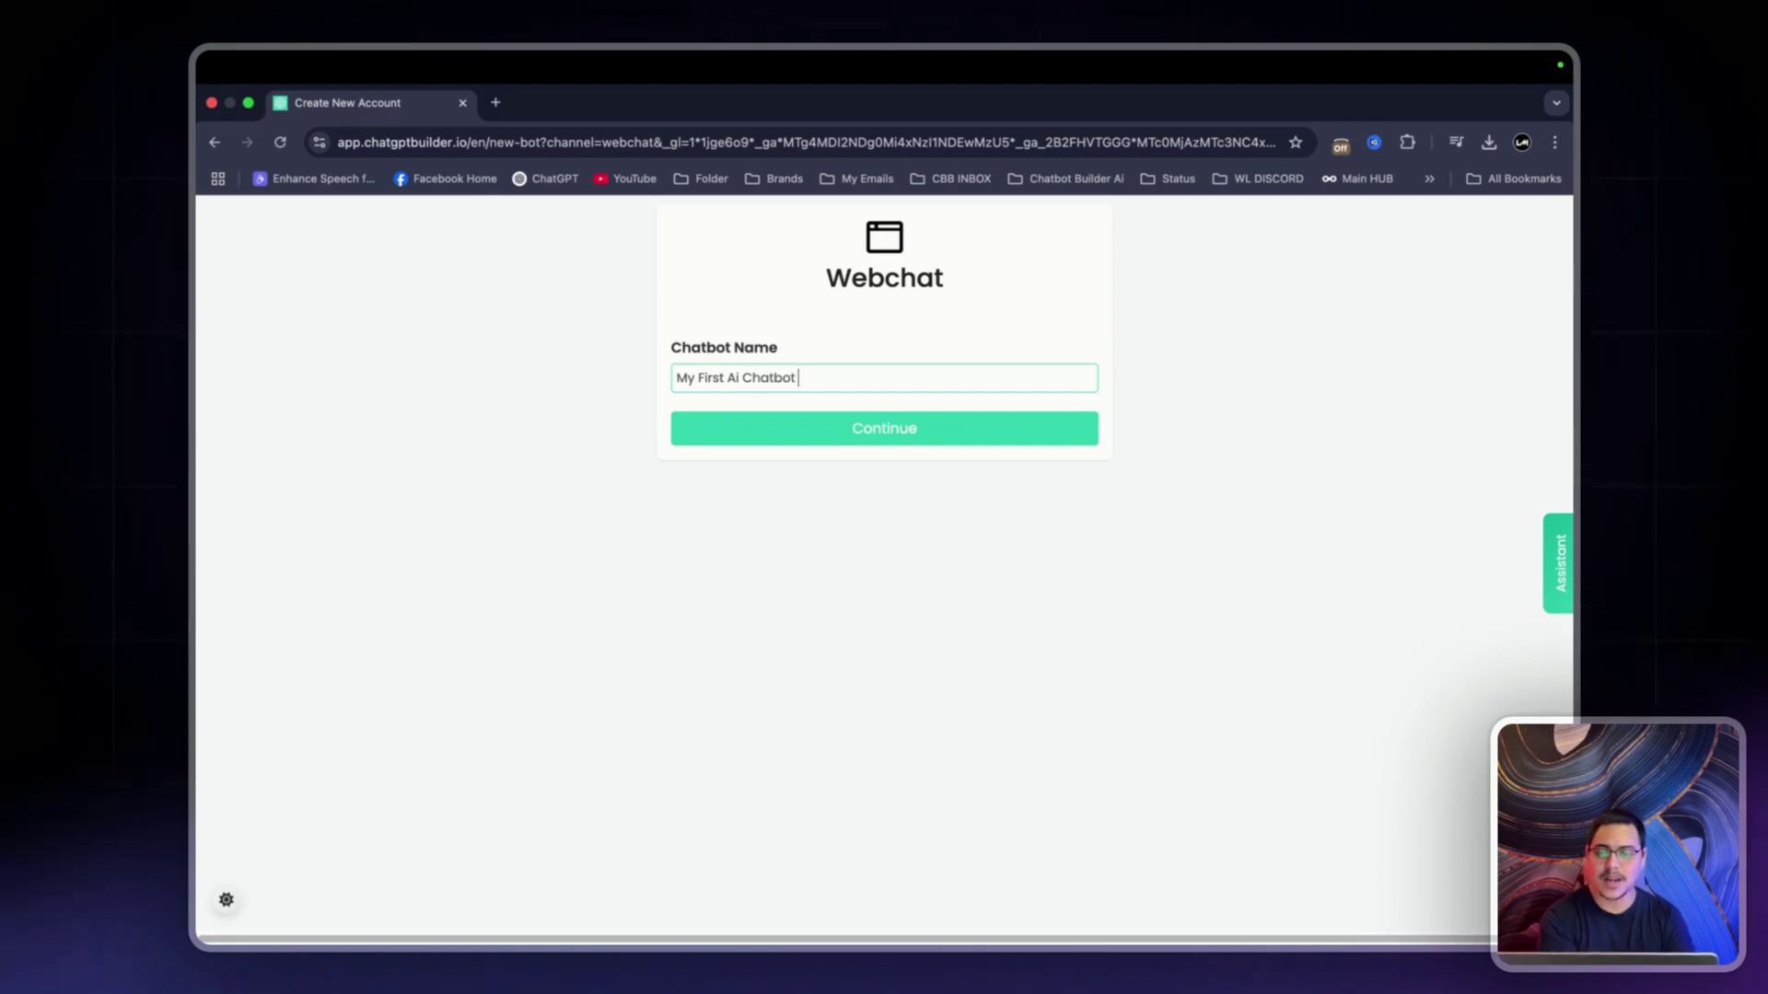
click(911, 440)
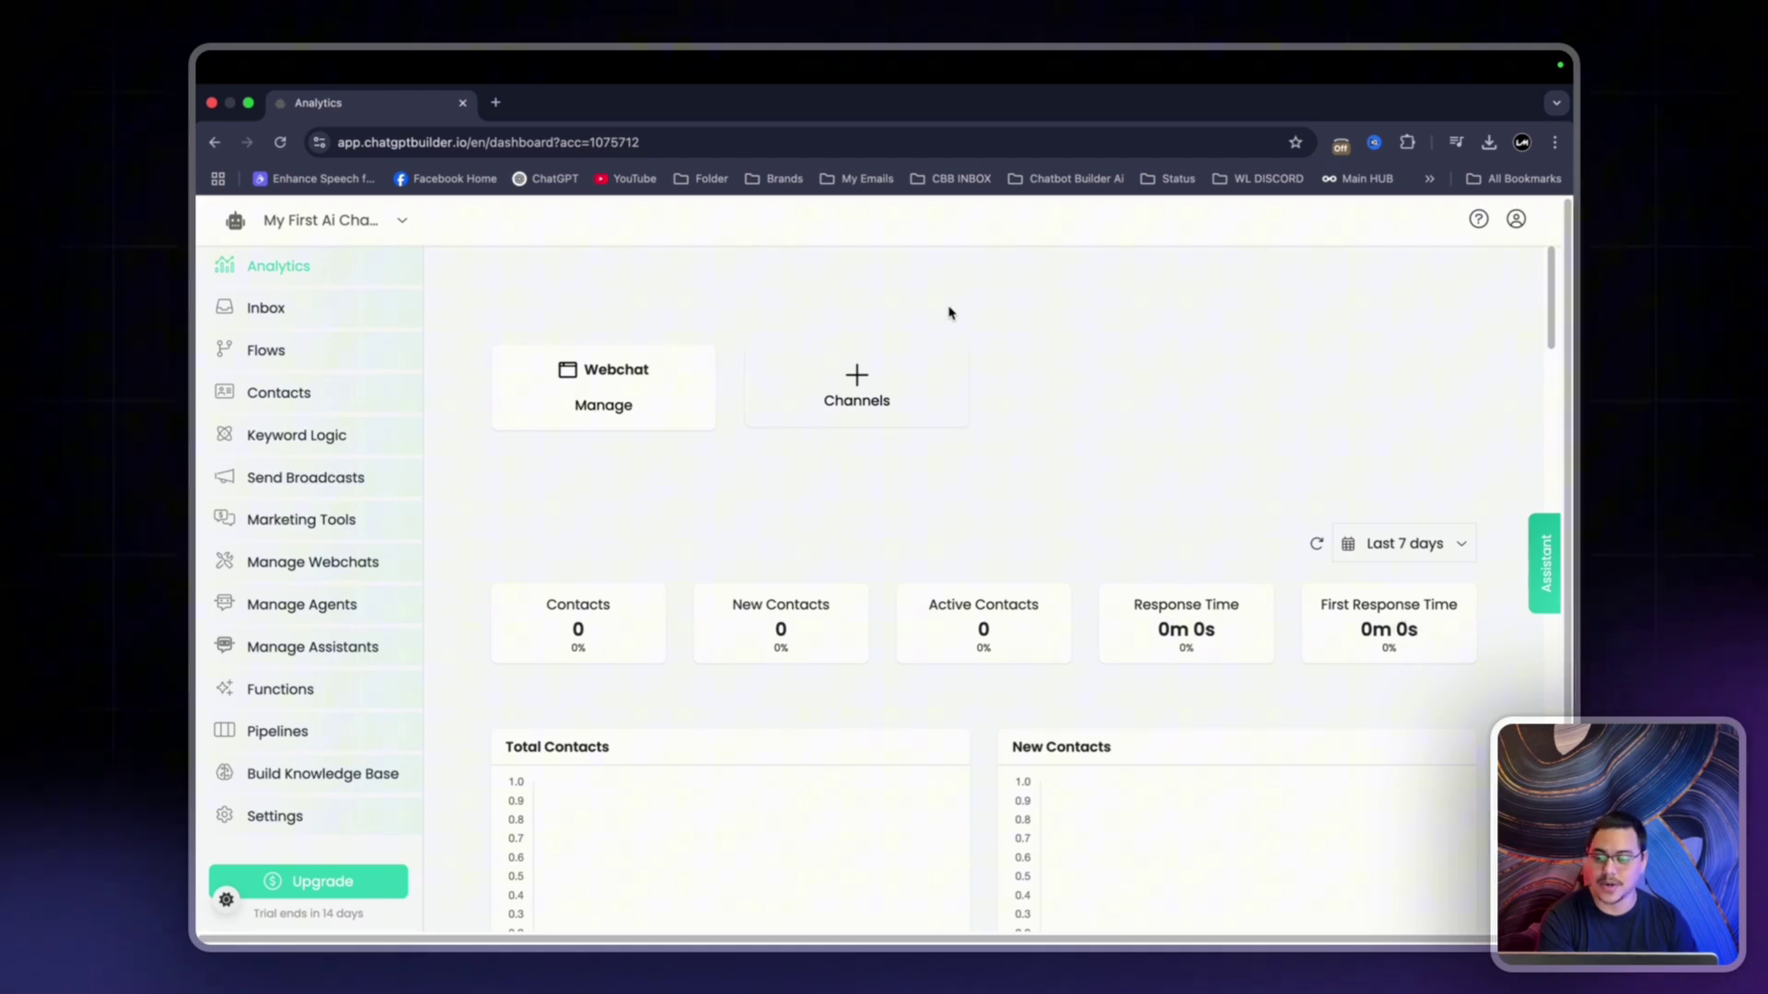
In the chatbot's Settings, choose Fiji as the target country and save.
click(326, 818)
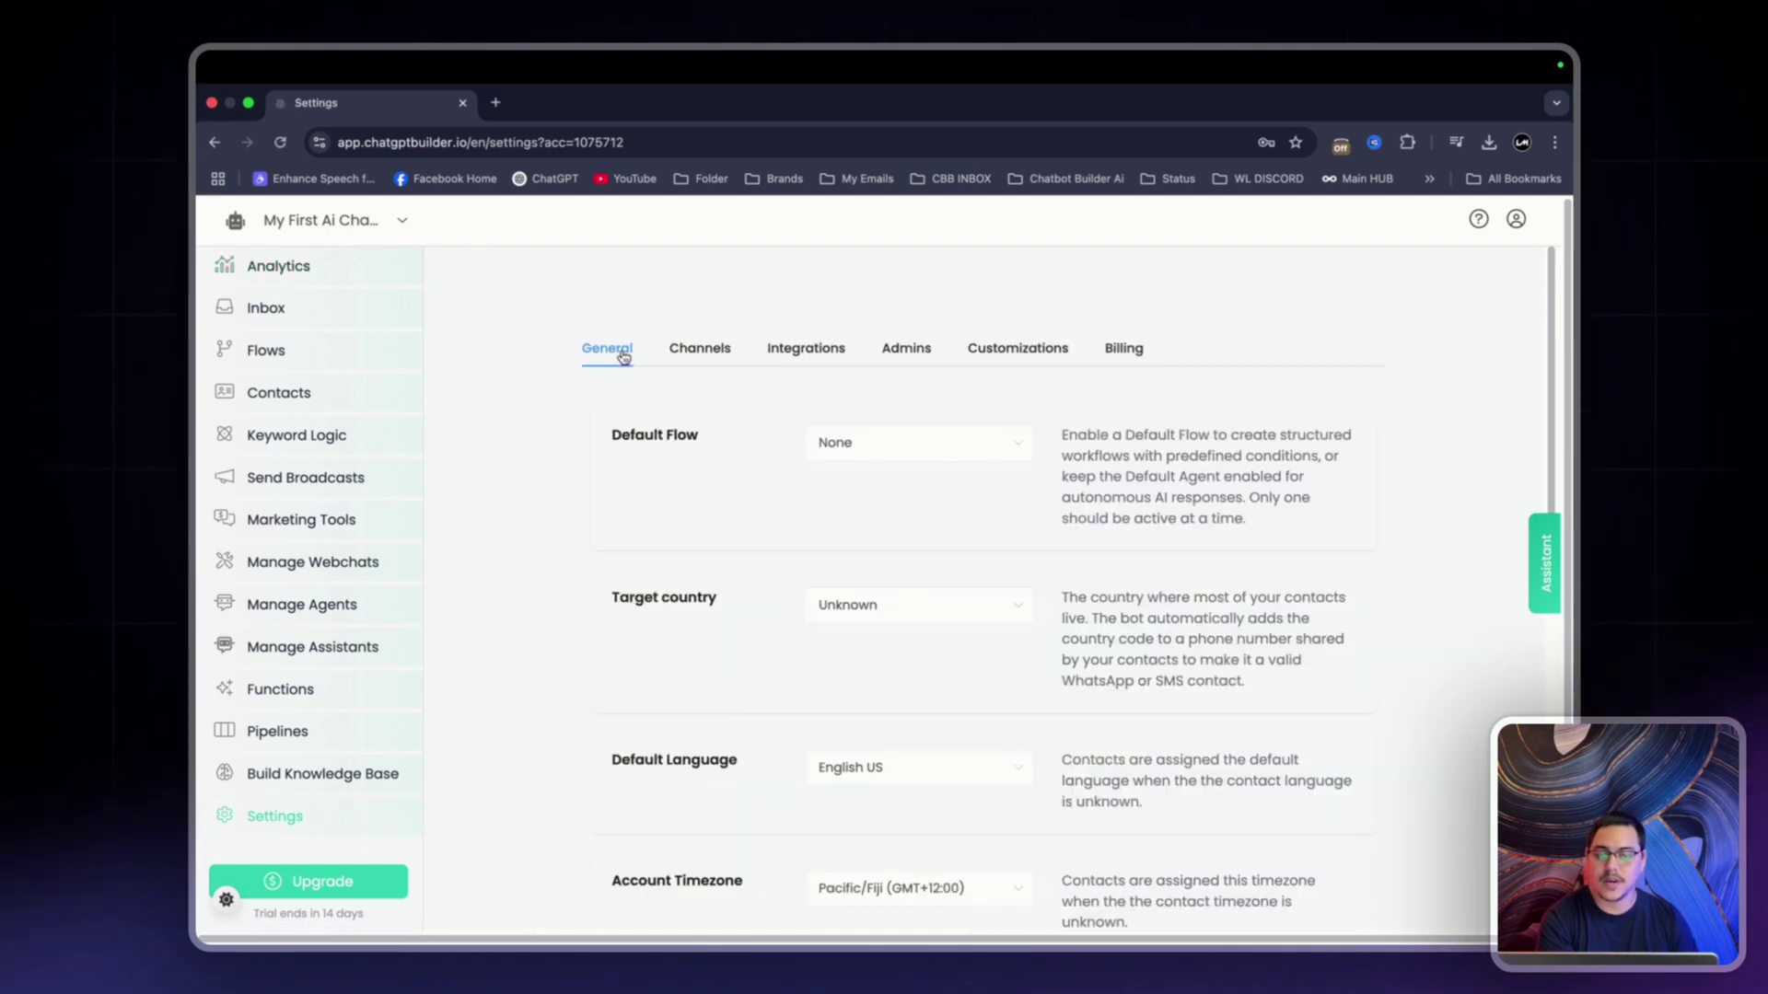
scroll(1086, 547, down, 3)
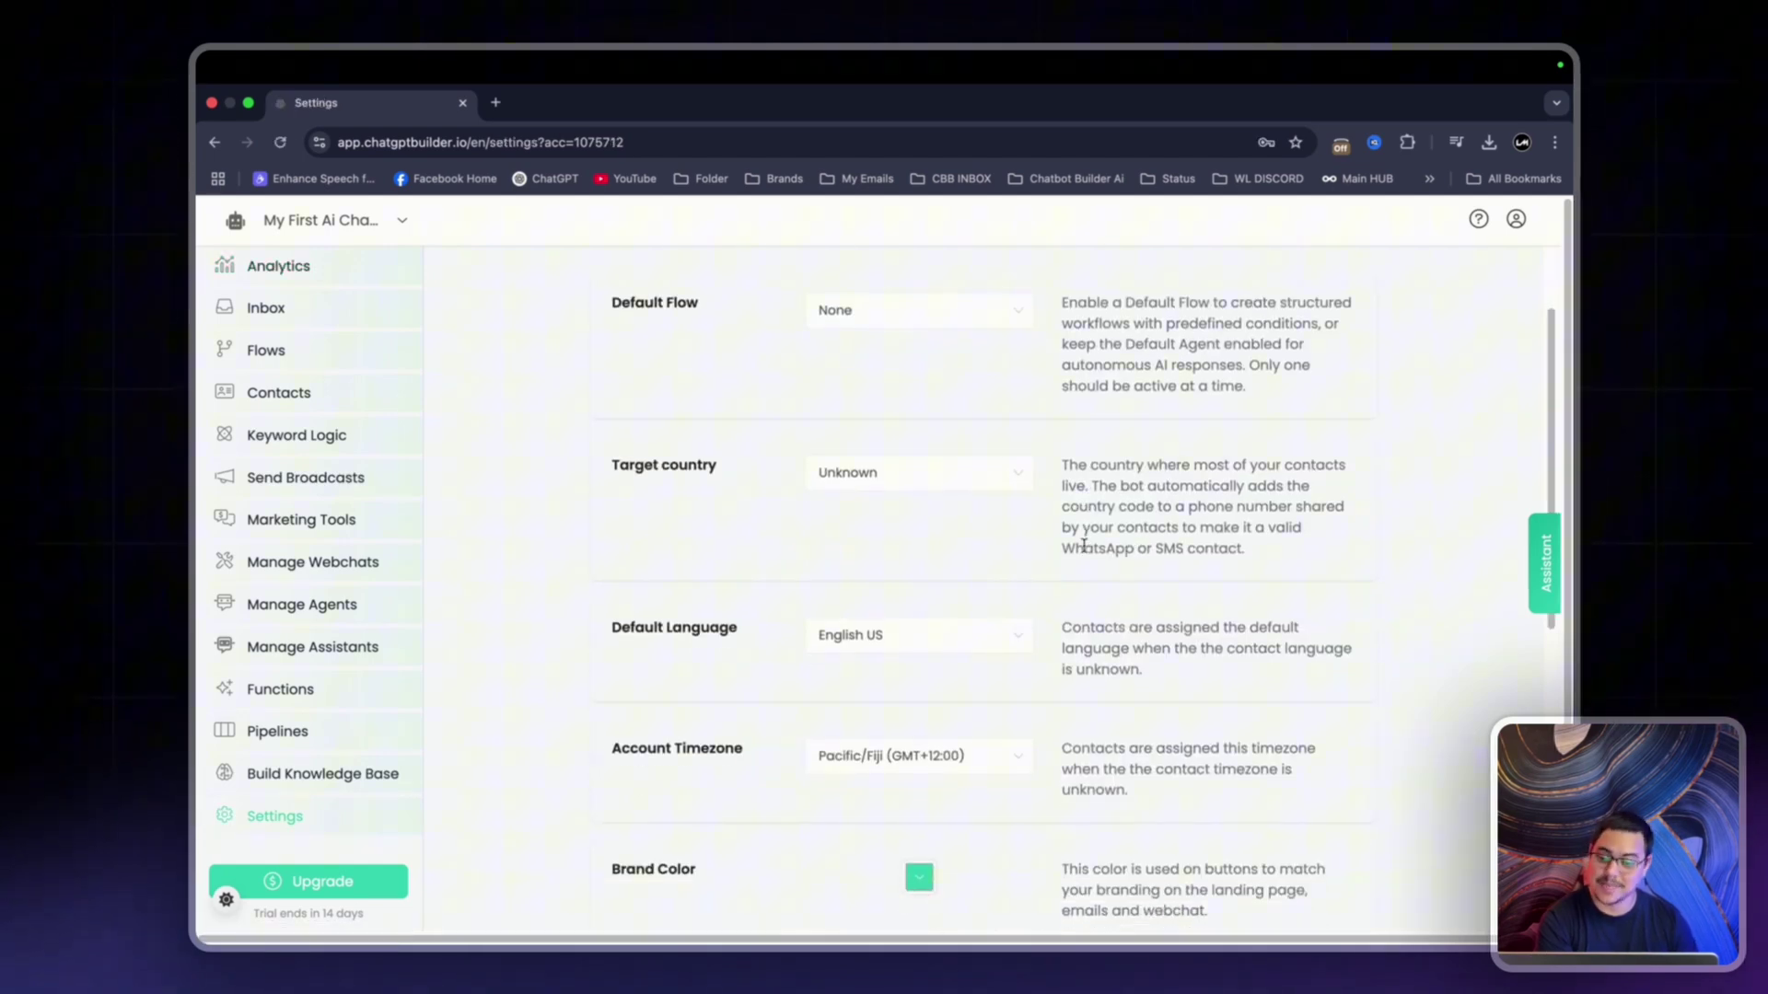
scroll(1086, 547, down, 2)
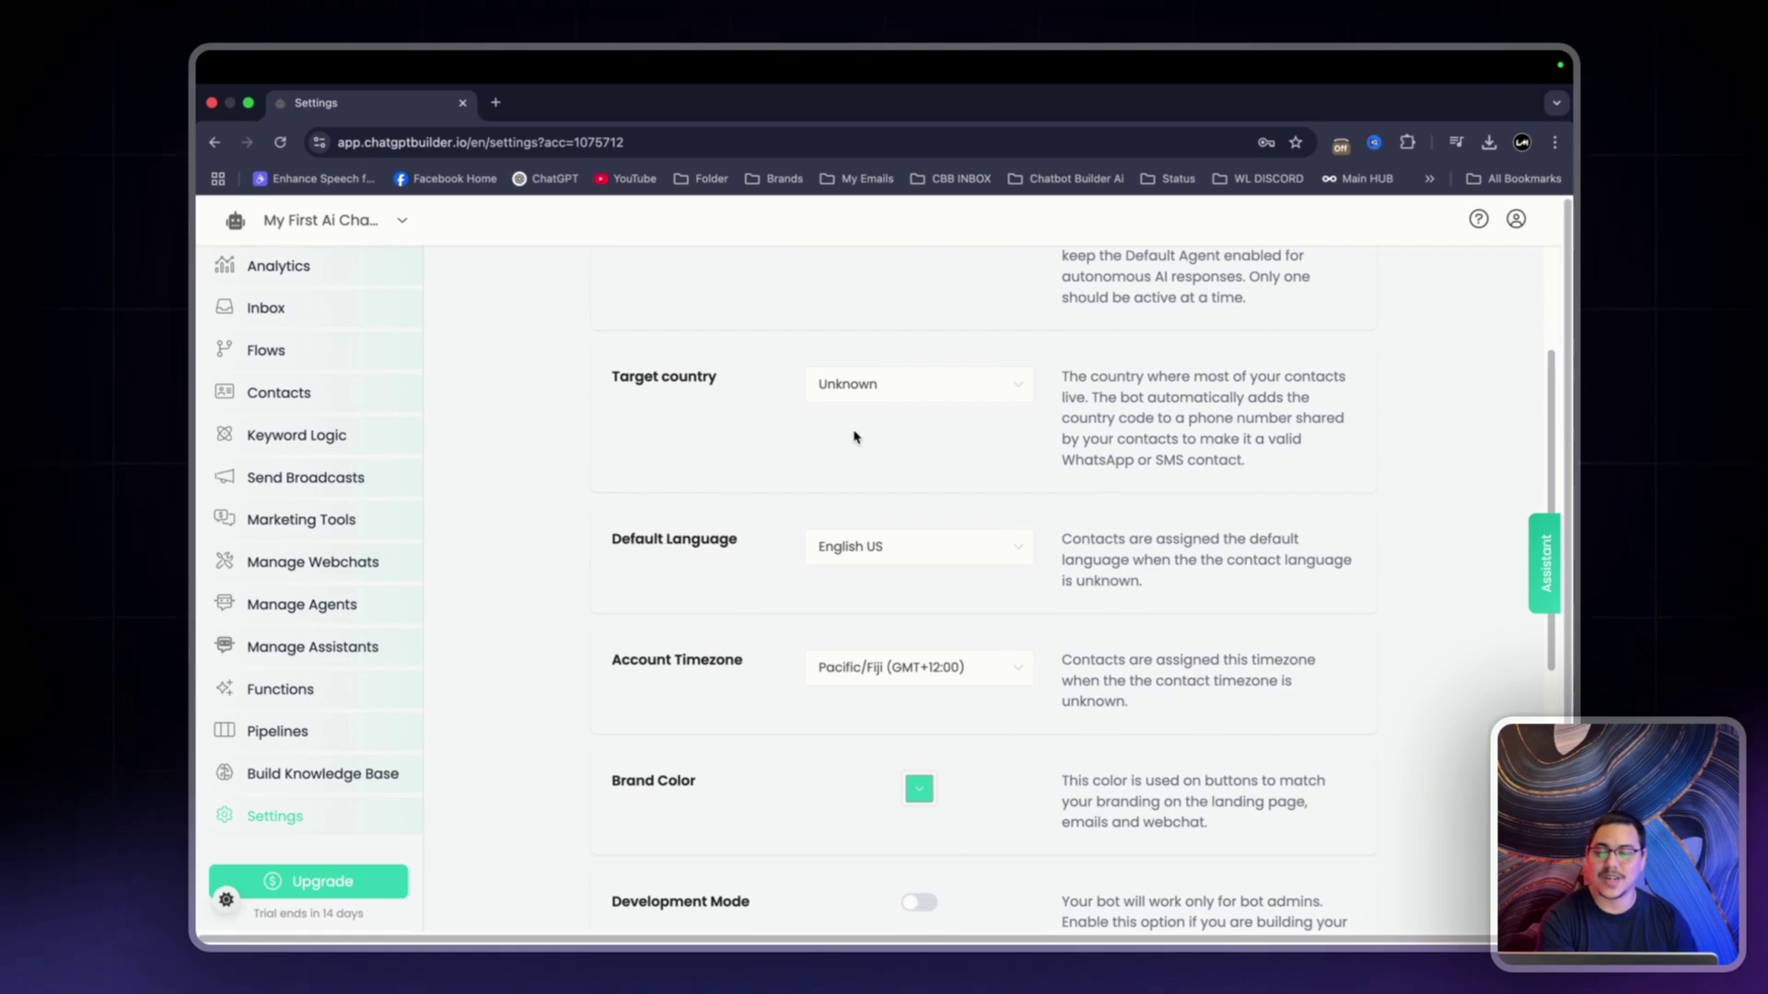
click(904, 396)
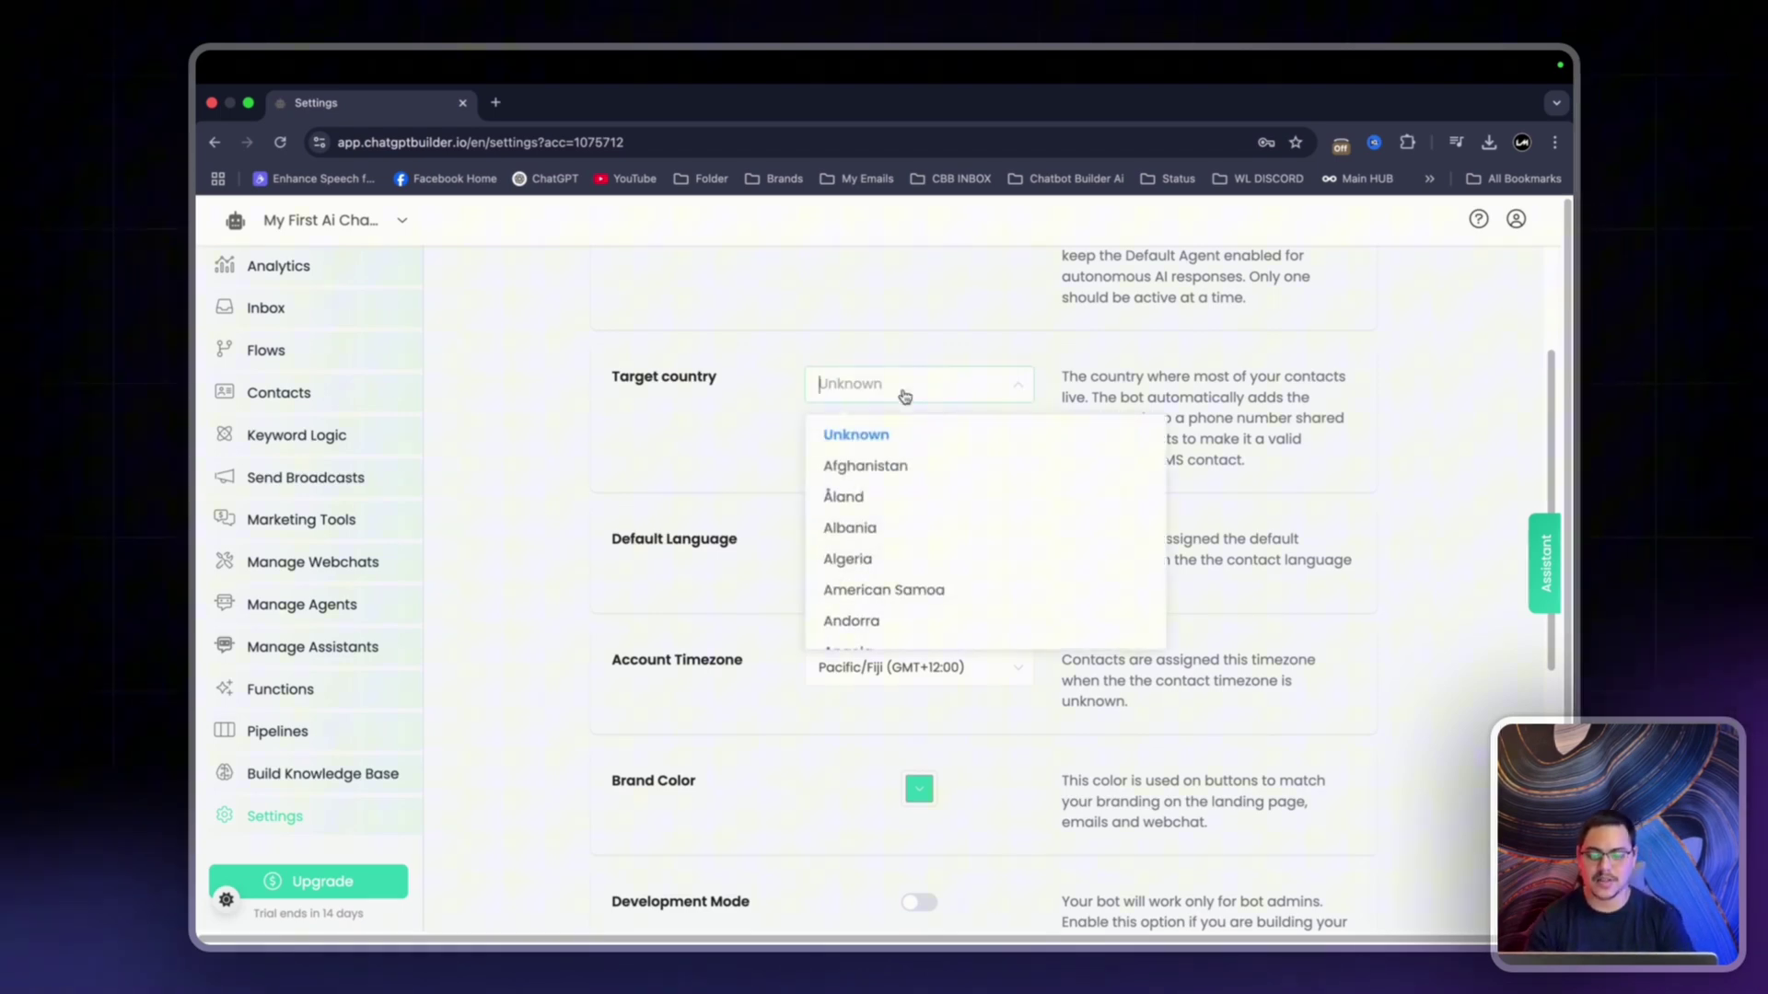
text(fiji)
click(904, 438)
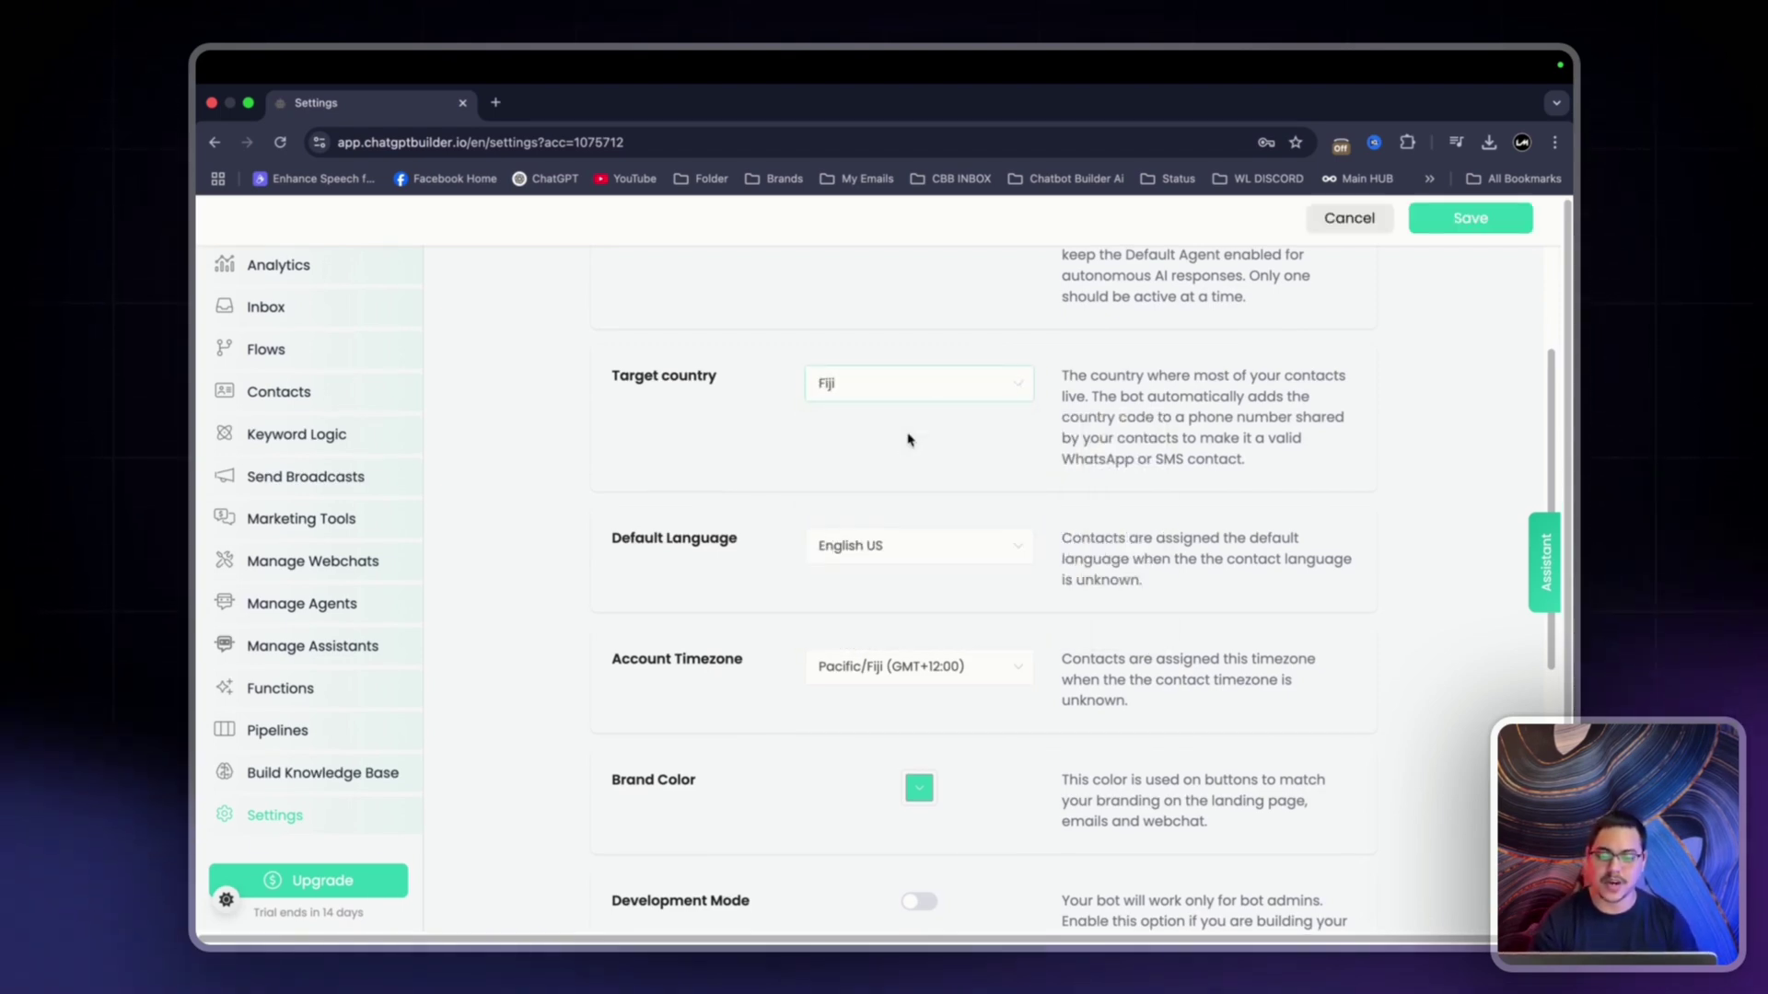
scroll(913, 438, down, 4)
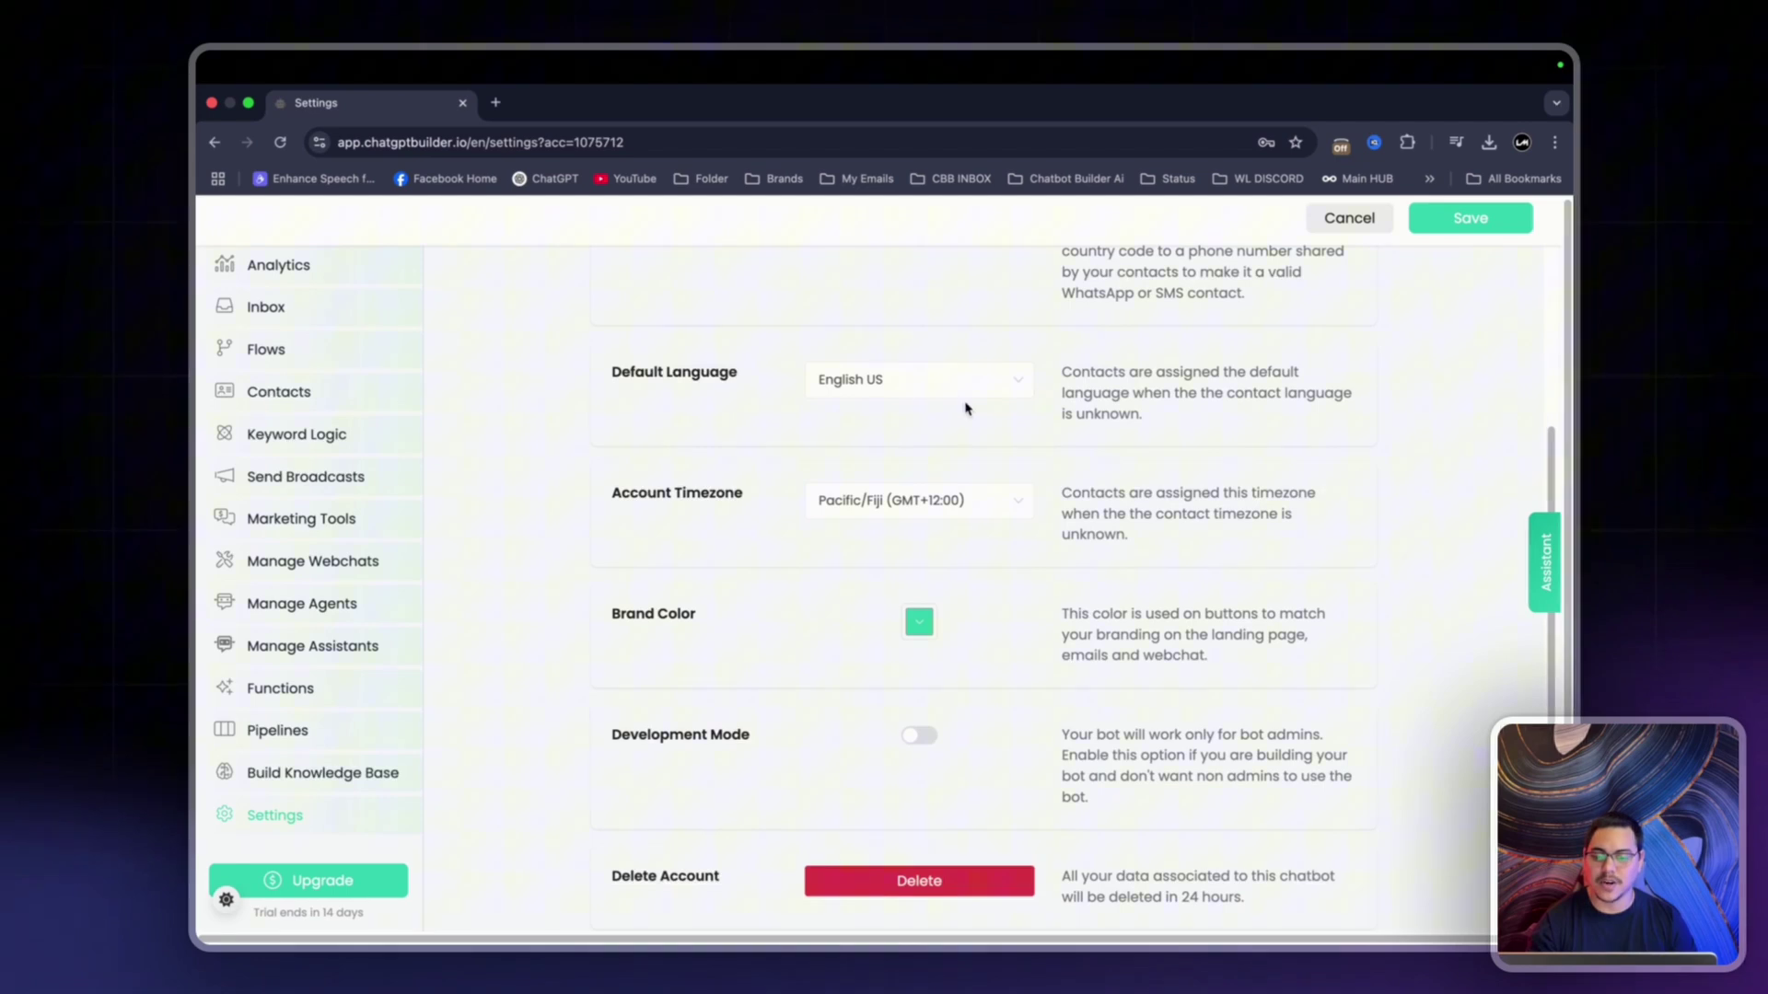
scroll(966, 408, down, 3)
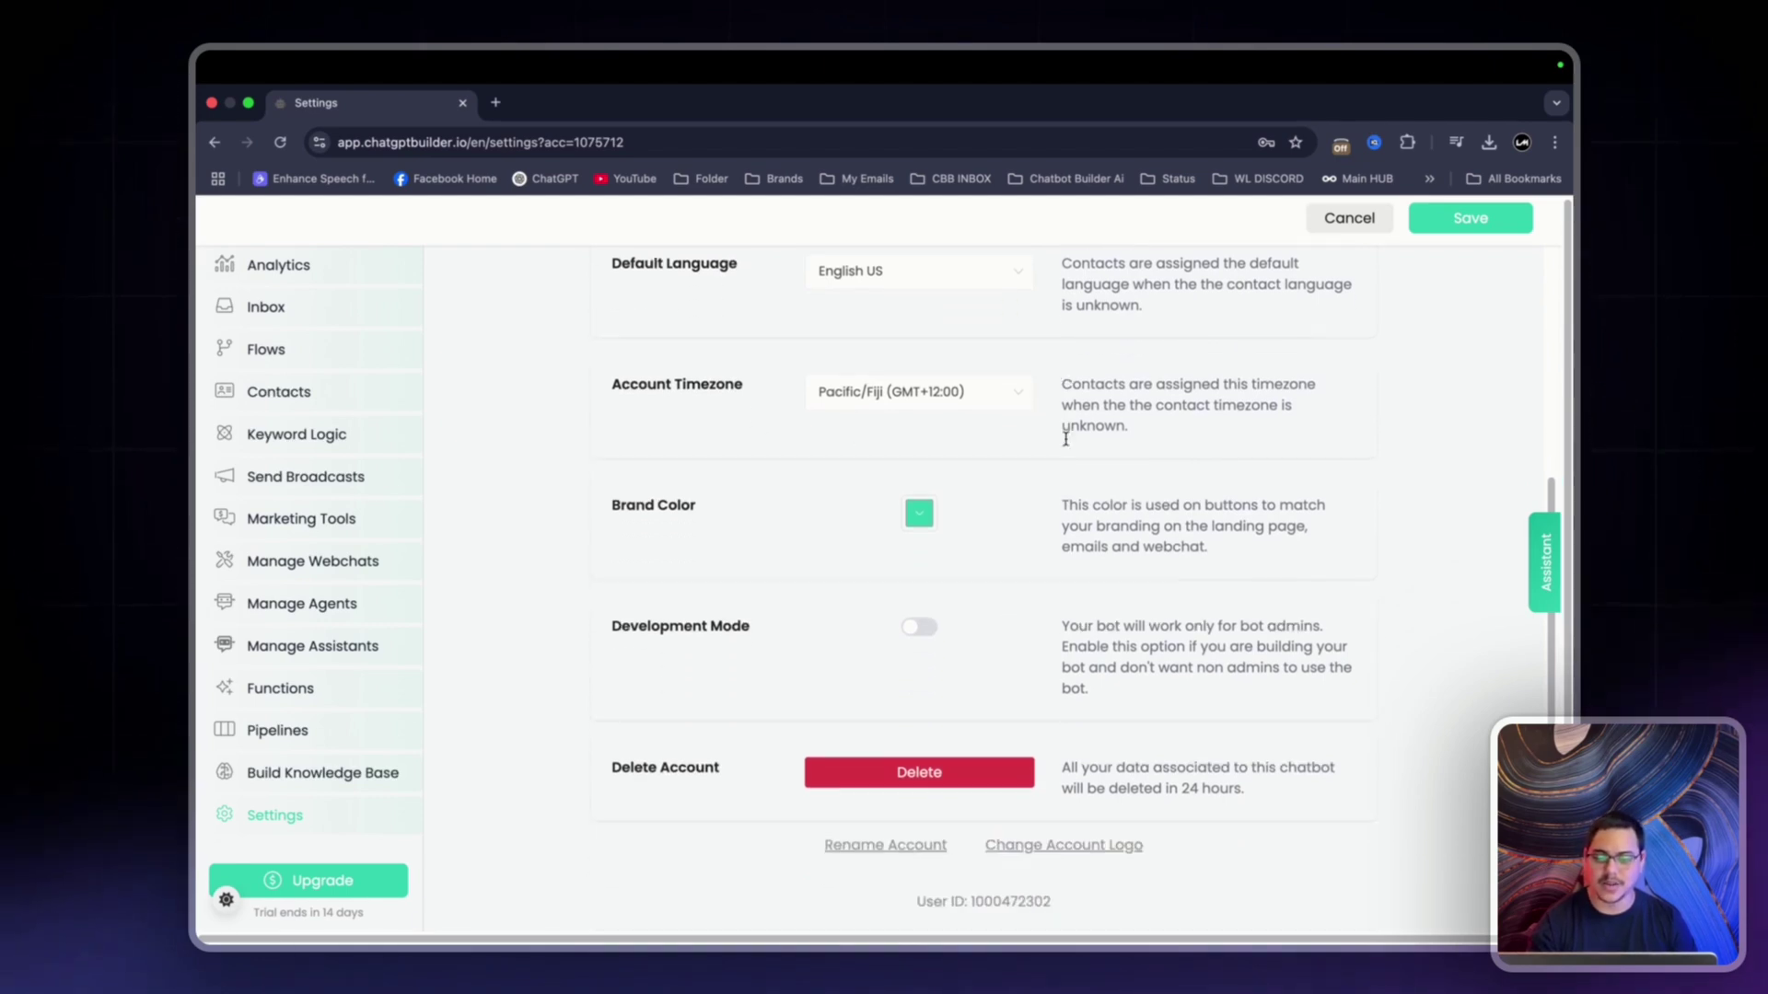
scroll(1065, 439, down, 2)
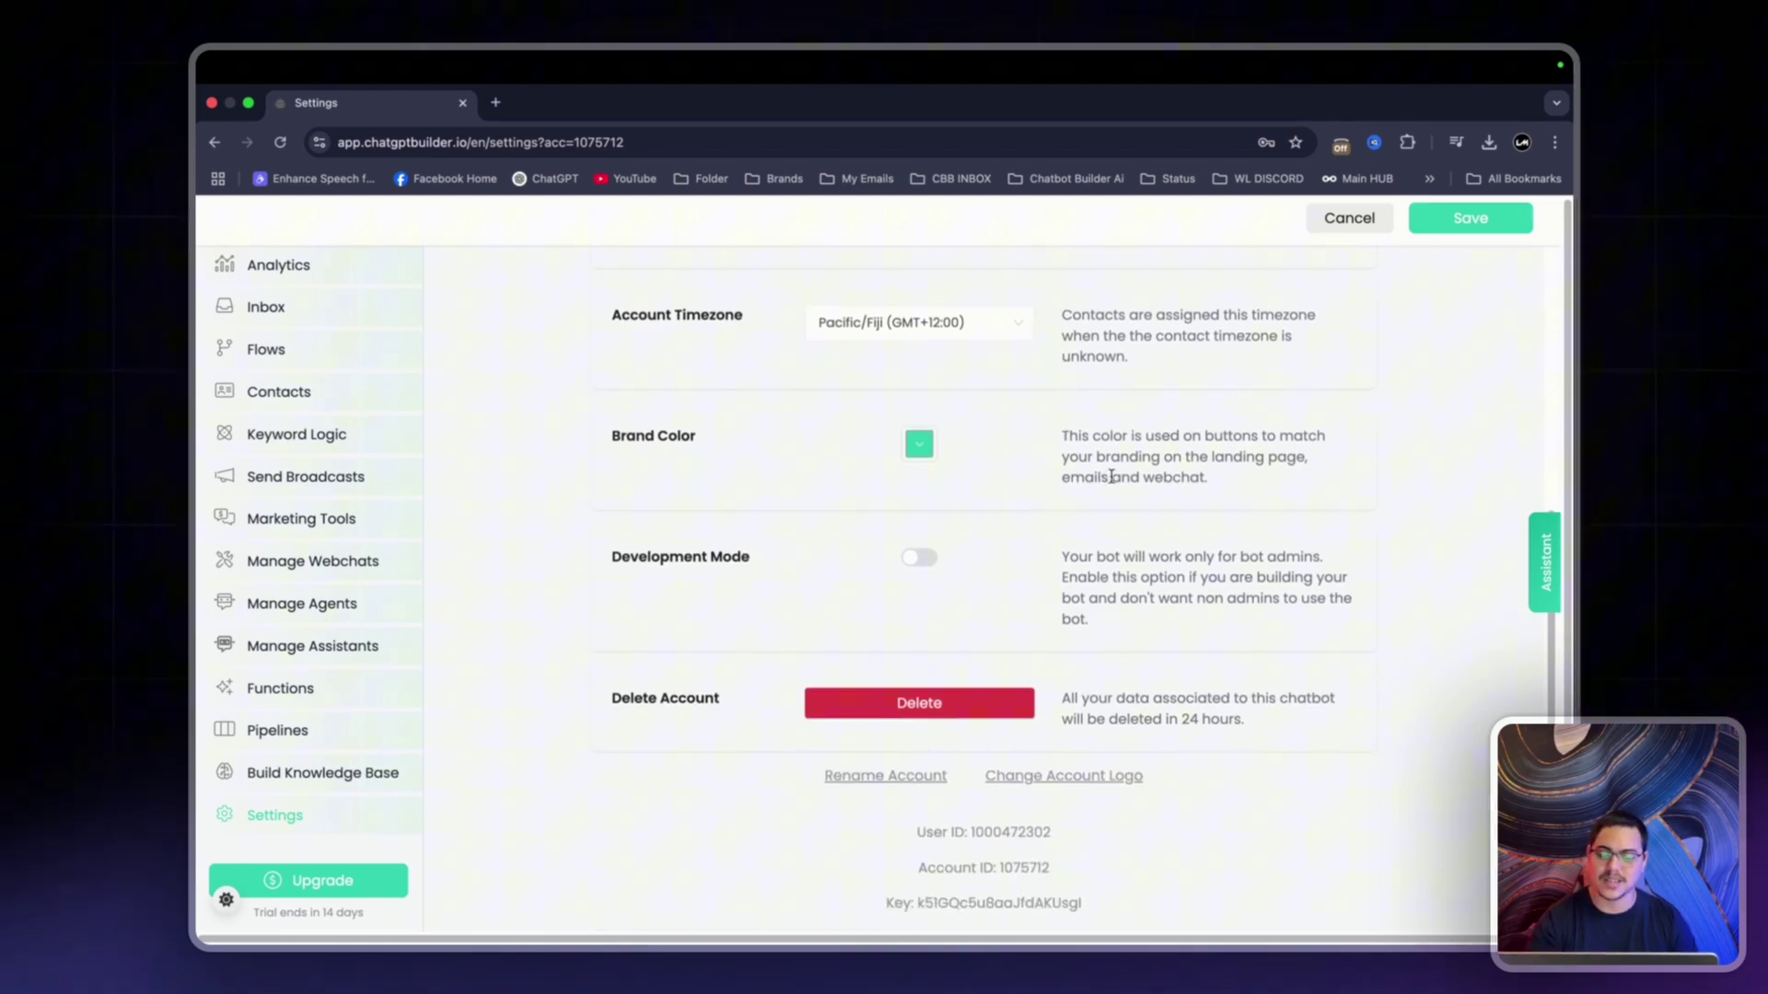
click(1471, 219)
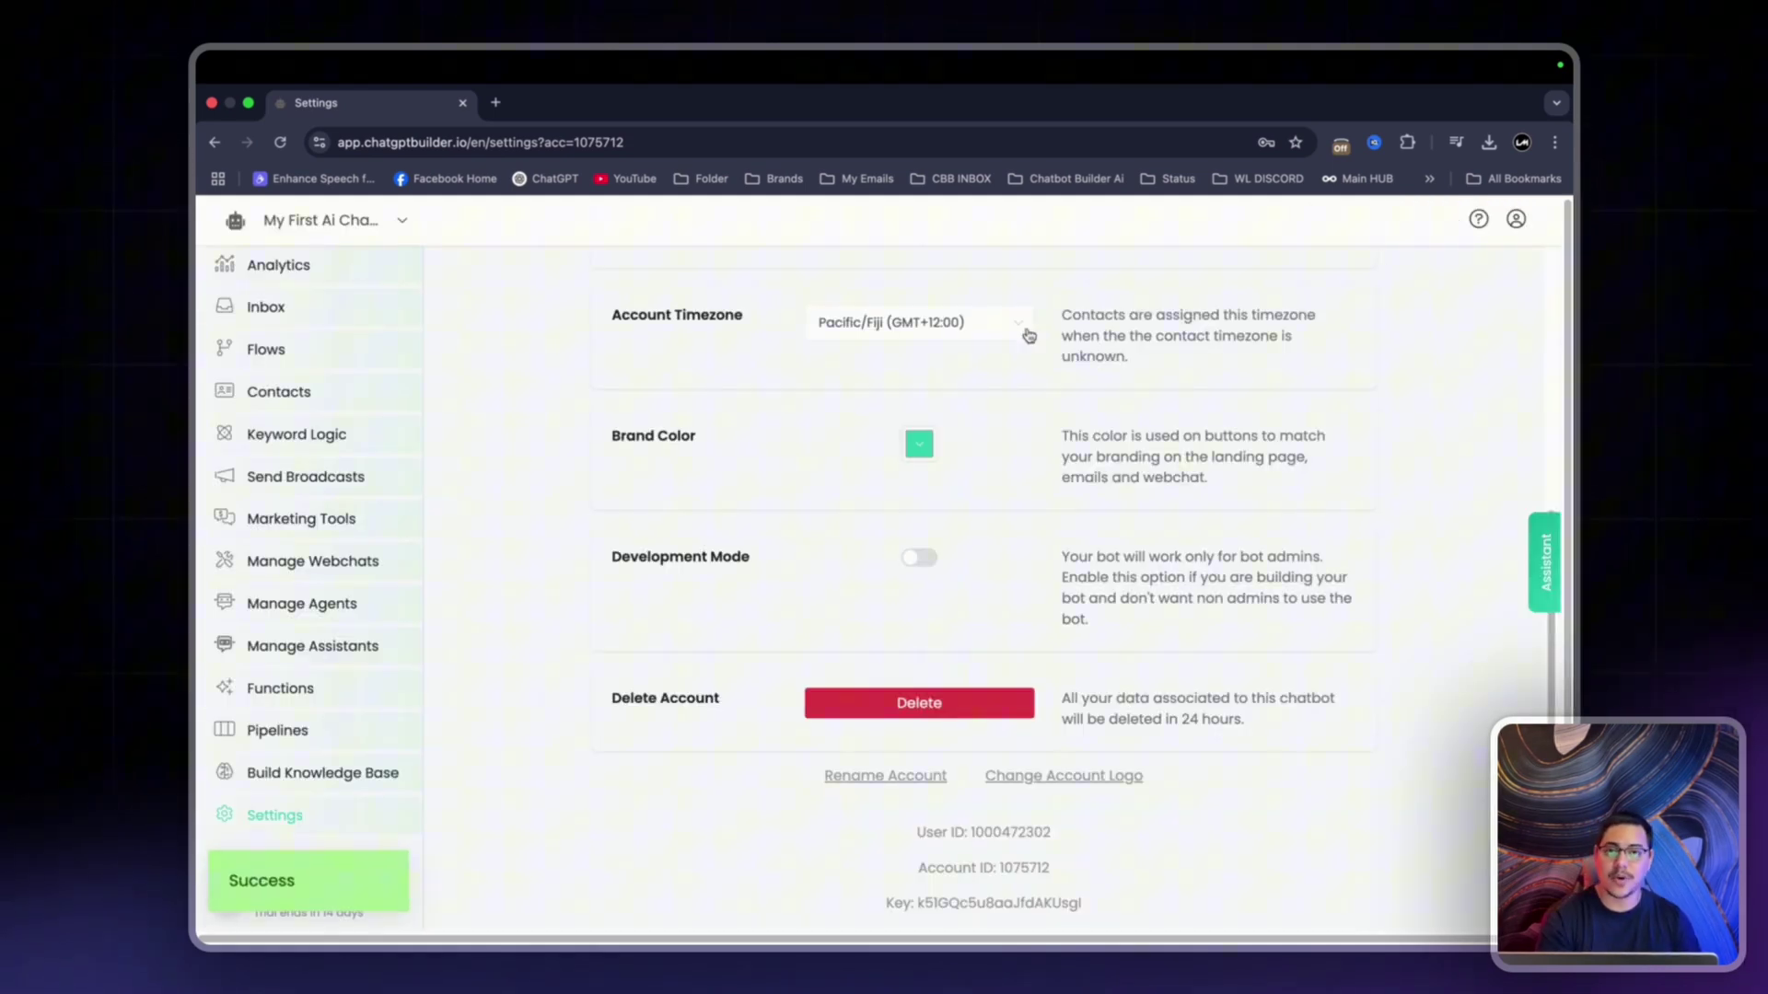
scroll(963, 374, down, 3)
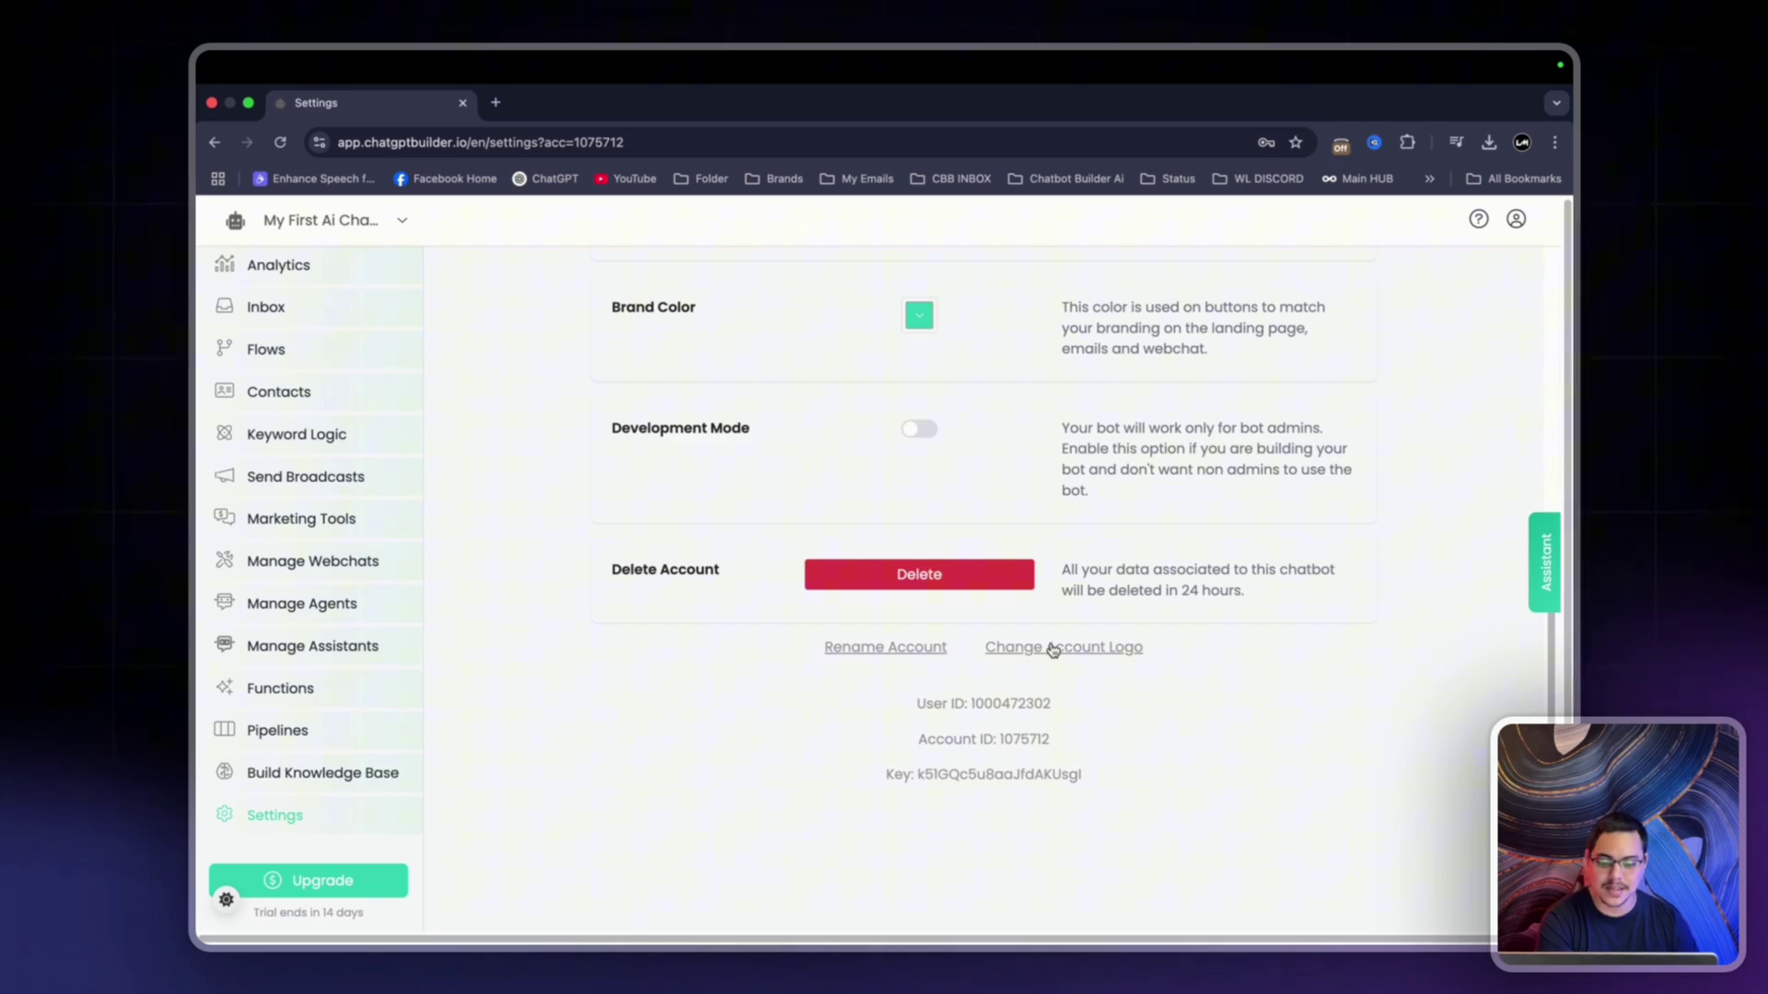
Upload the red steak image from Downloads as the account logo and save it.
click(1054, 648)
click(869, 402)
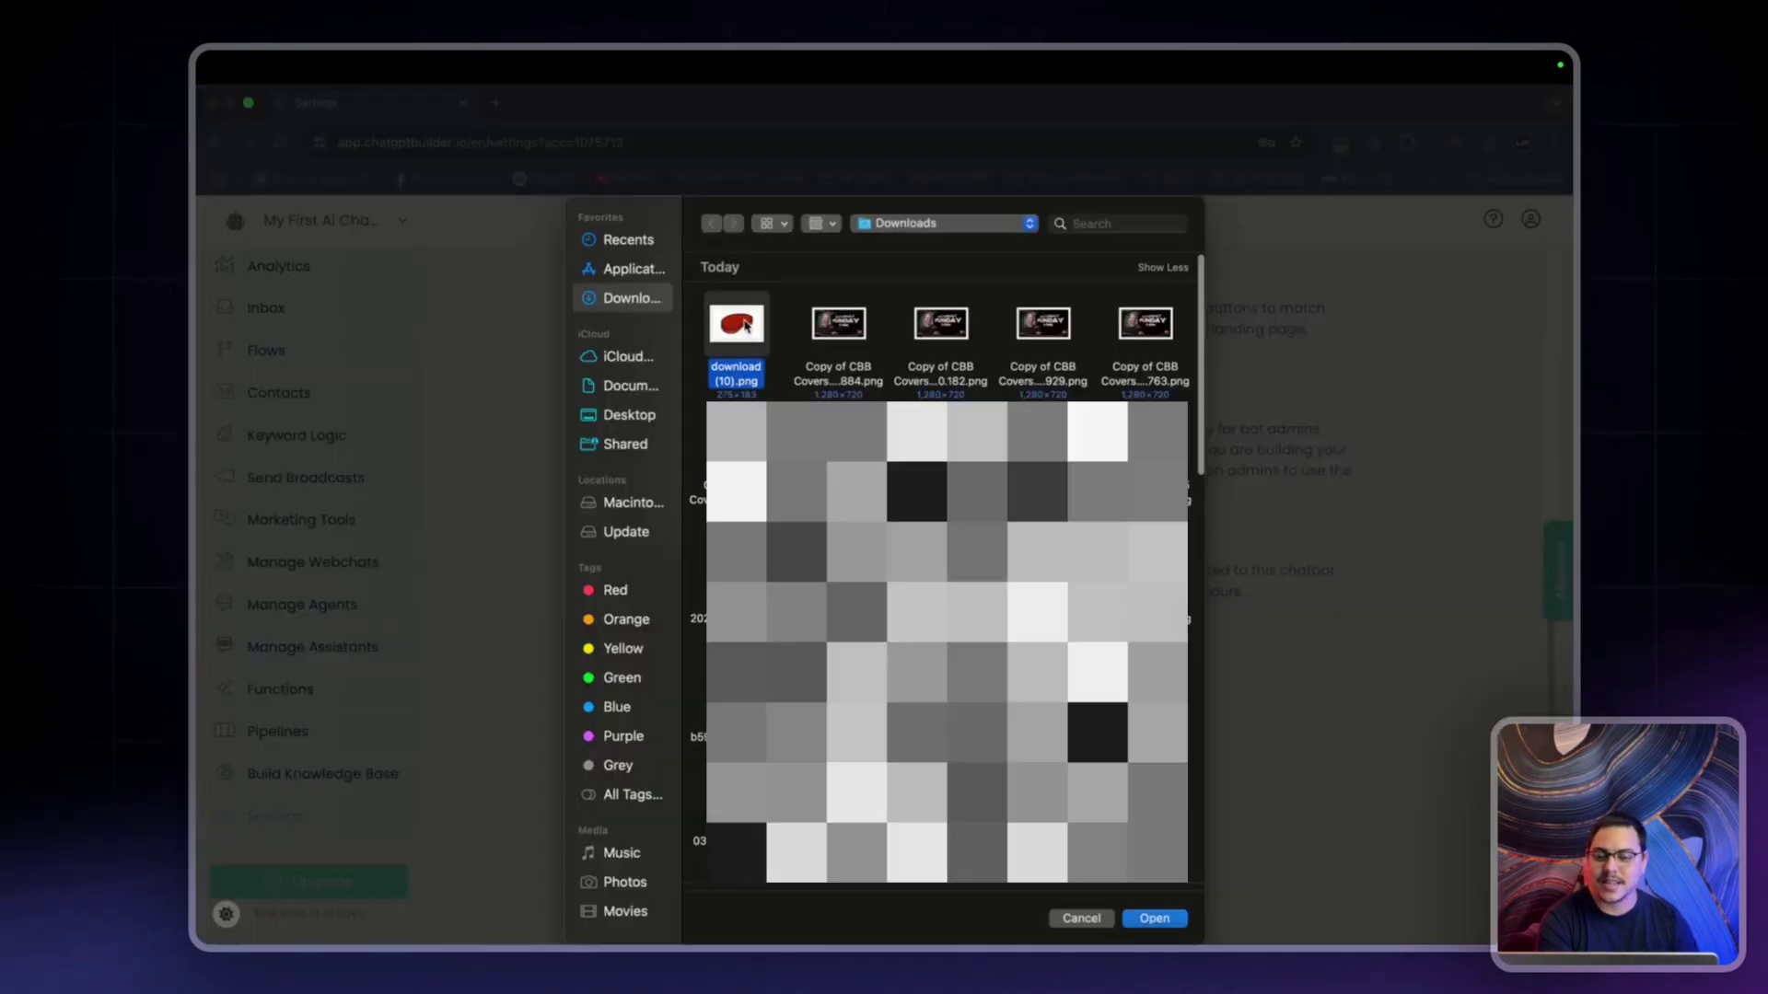
click(1154, 922)
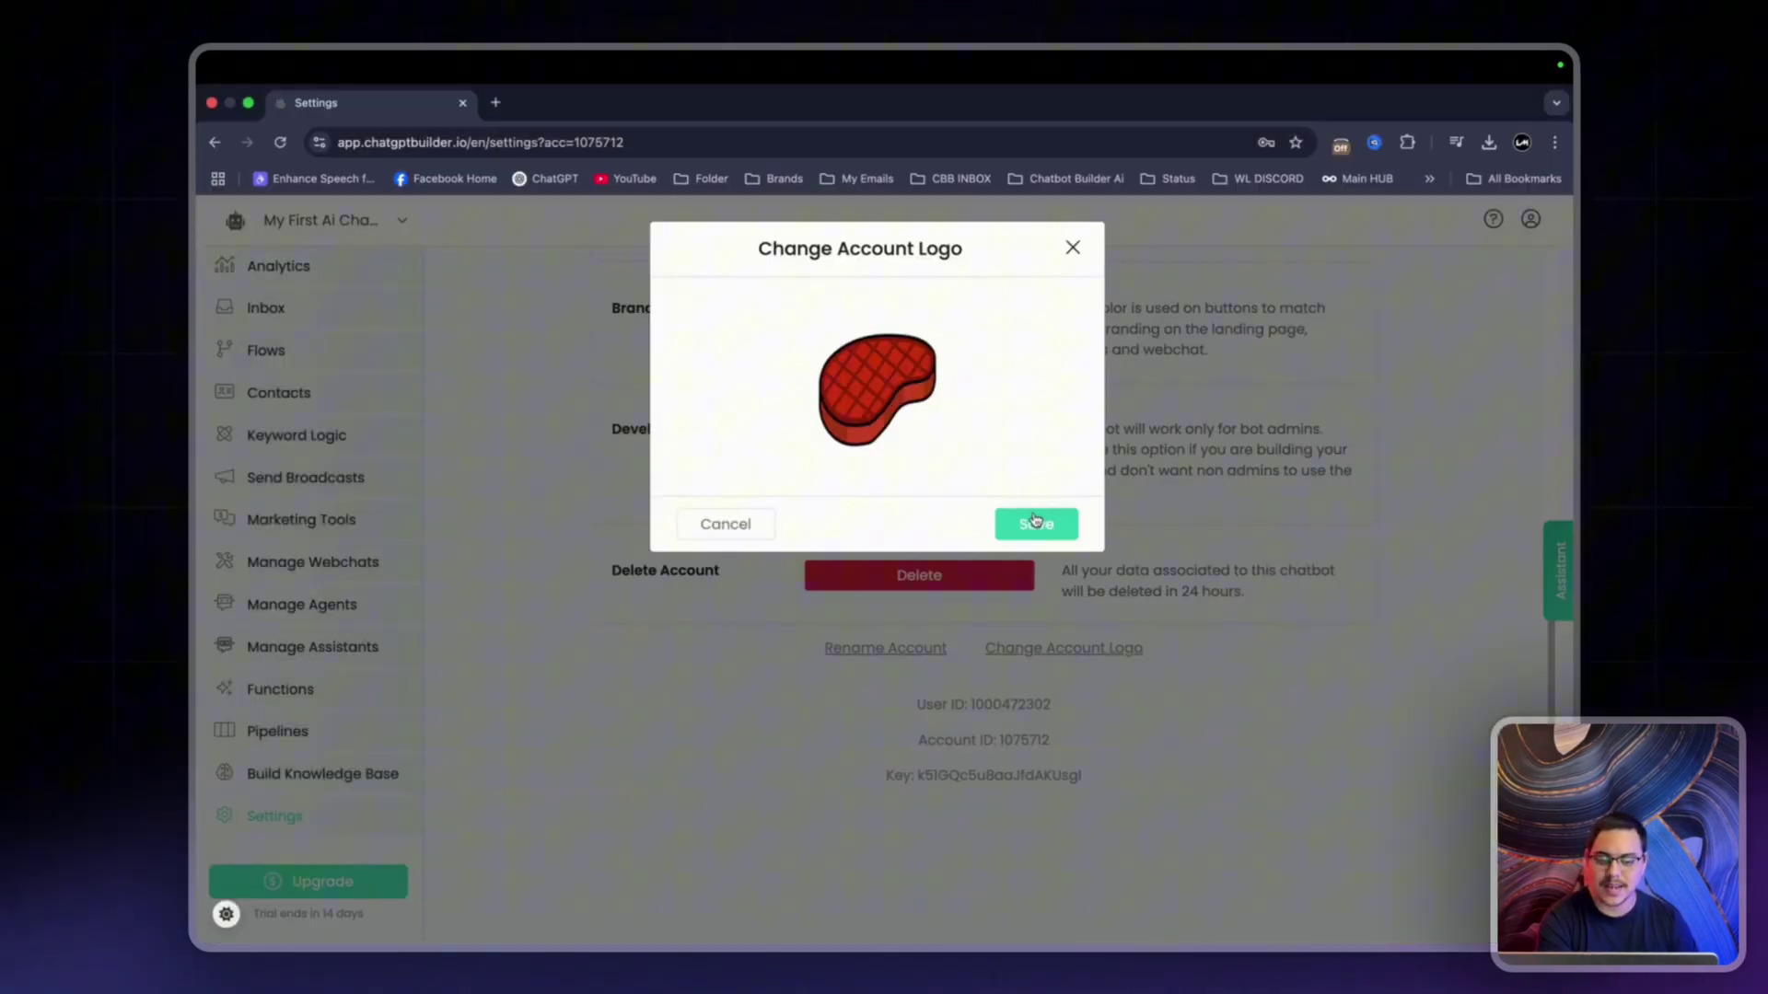
click(1033, 522)
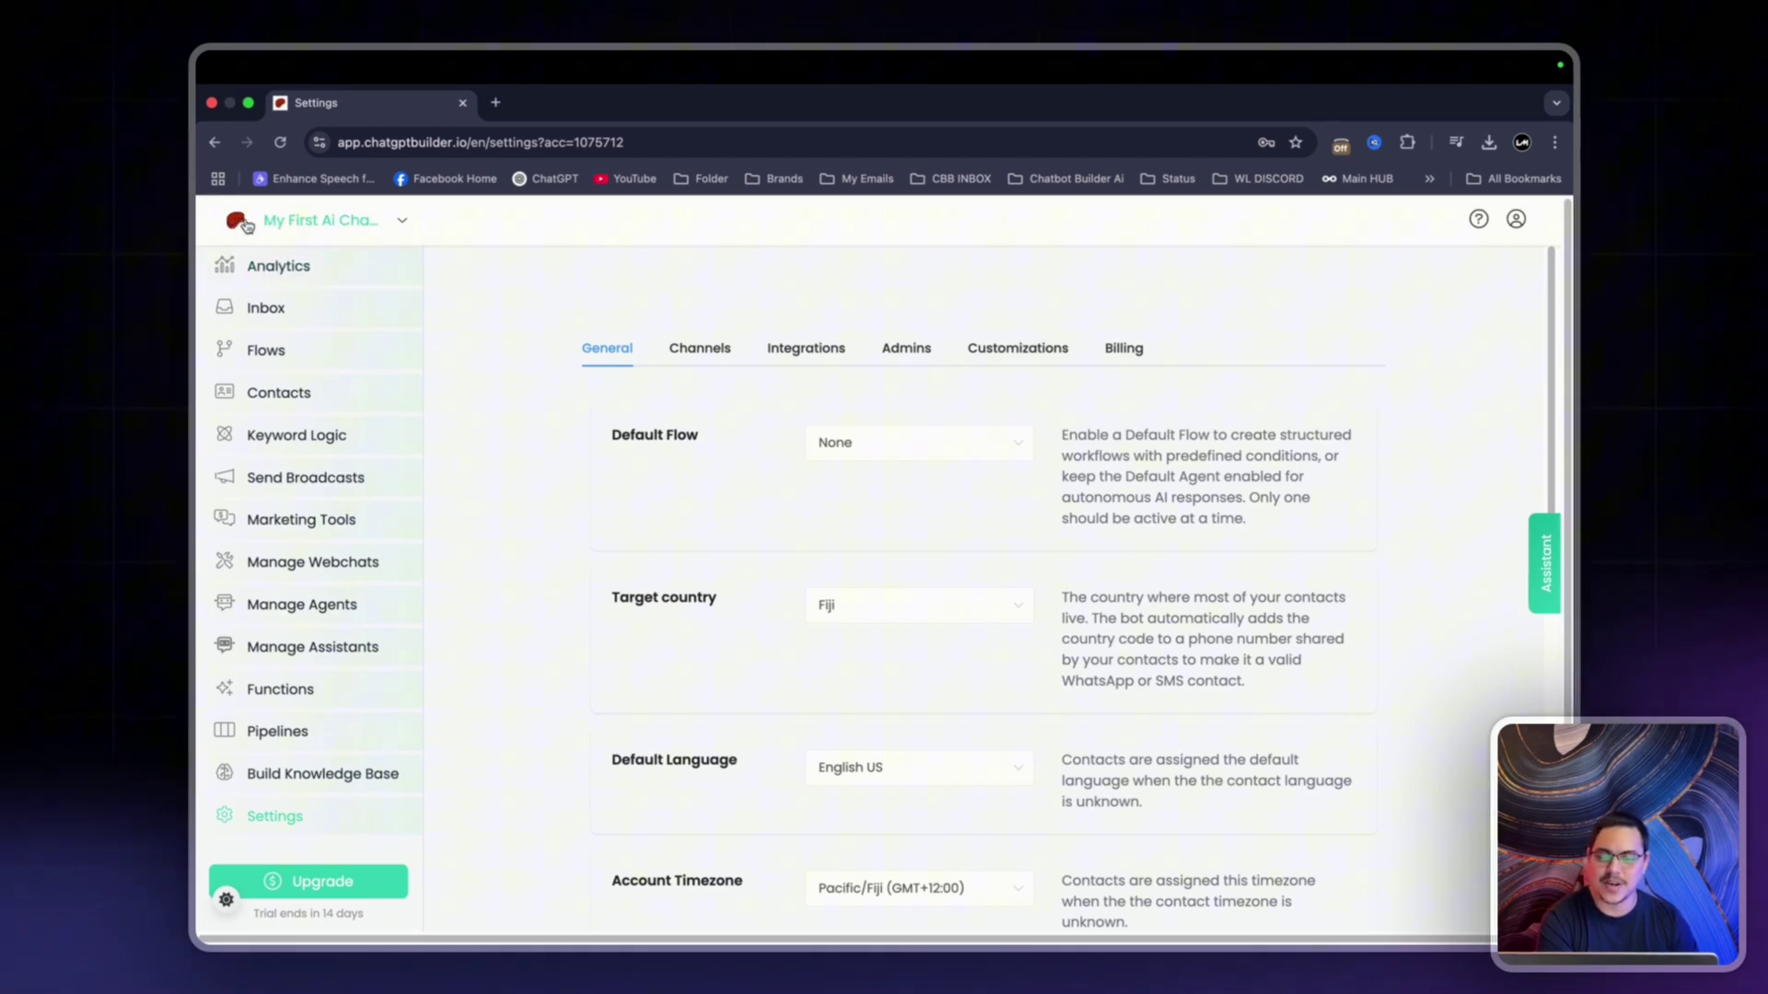
drag(611, 437, 700, 439)
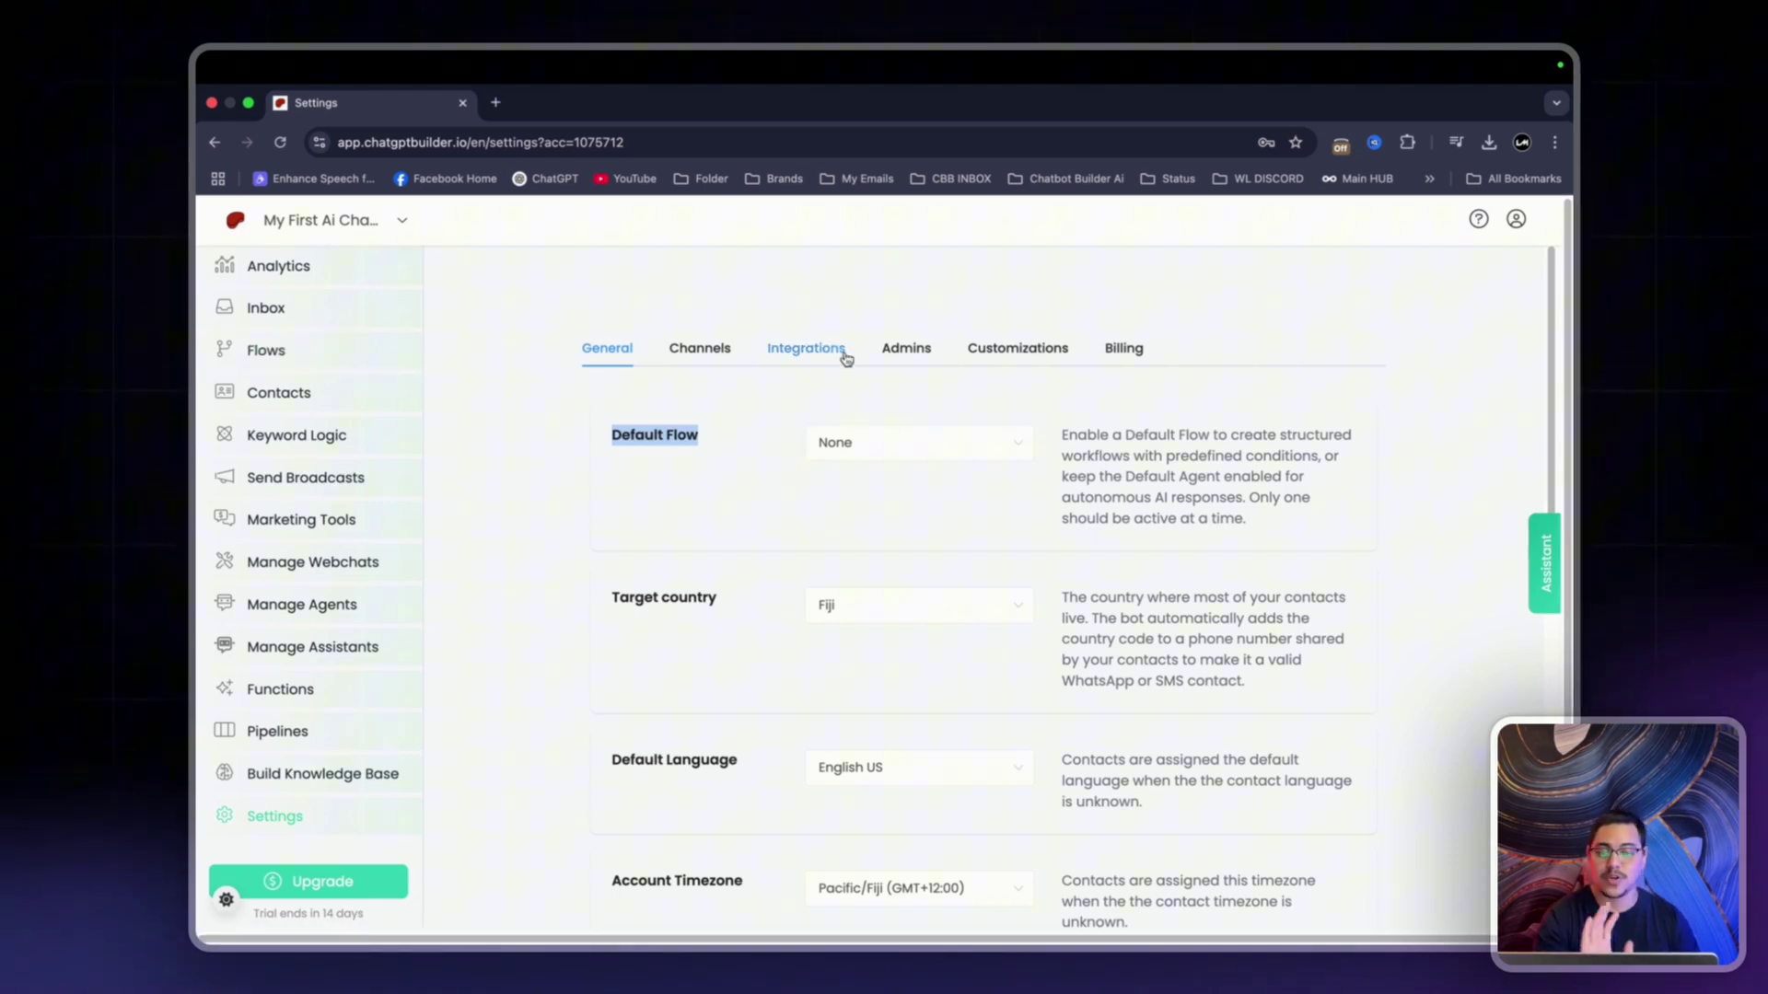
Go to the Integrations settings and expand the OpenAI integration panel.
click(770, 410)
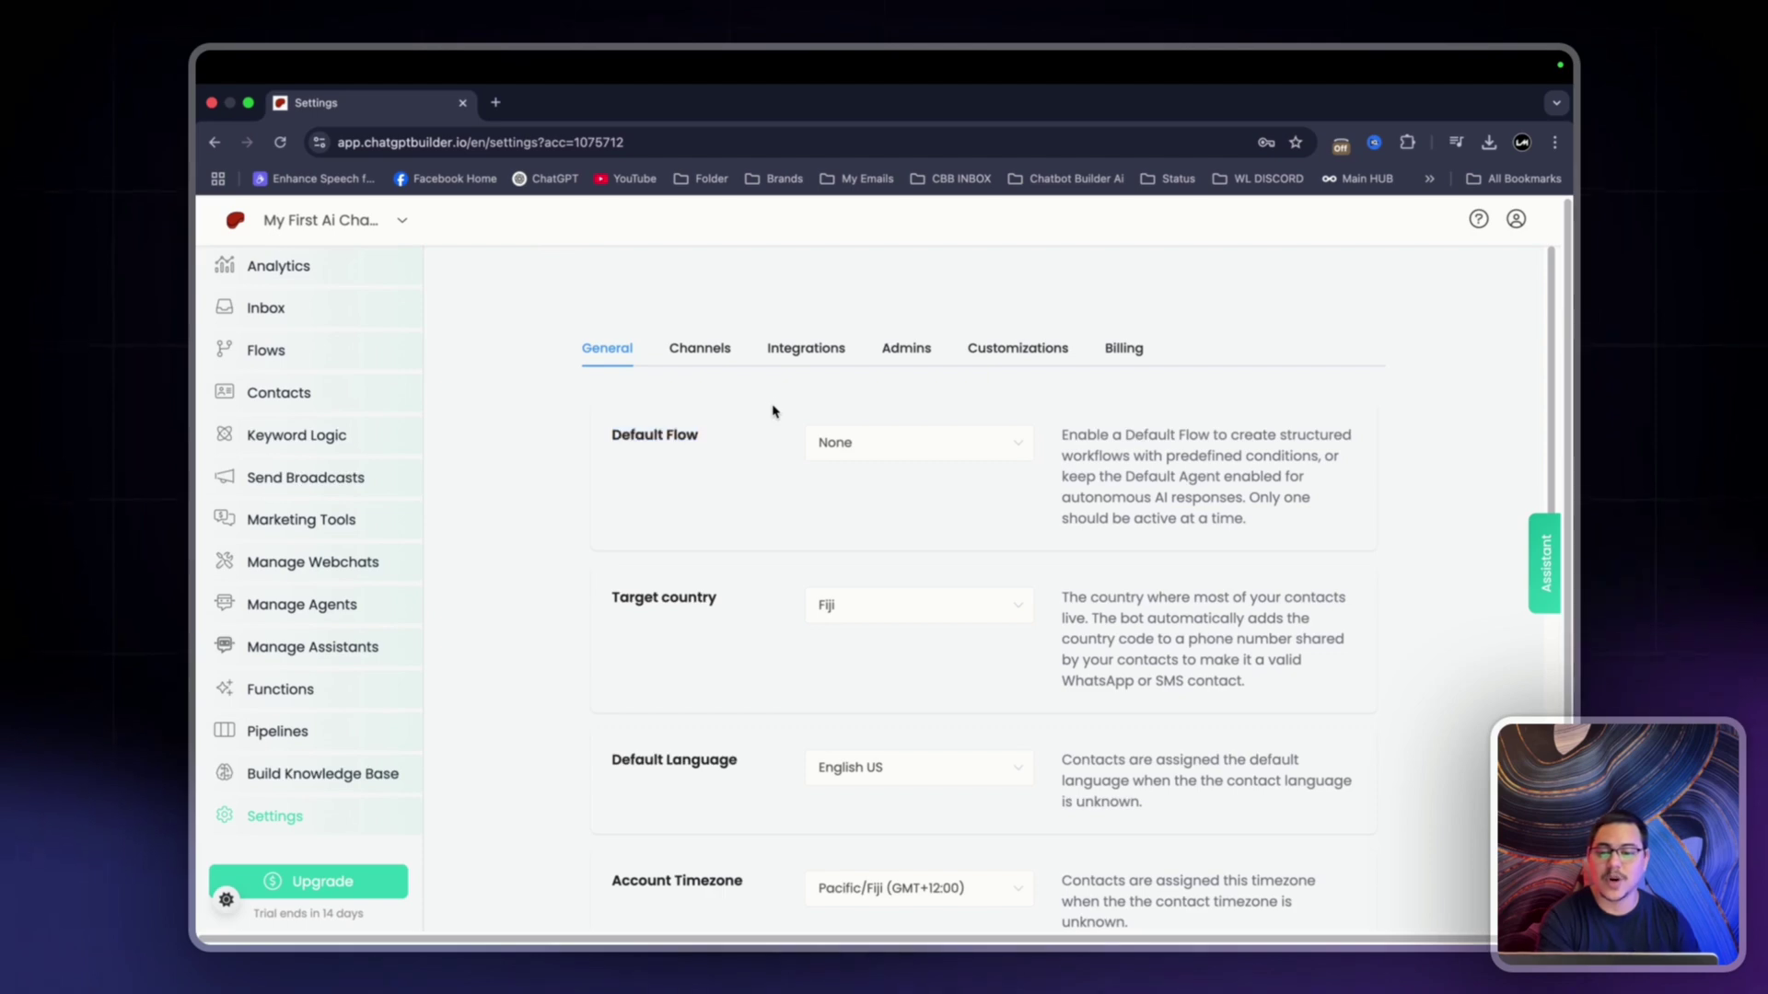
click(801, 355)
scroll(853, 417, down, 2)
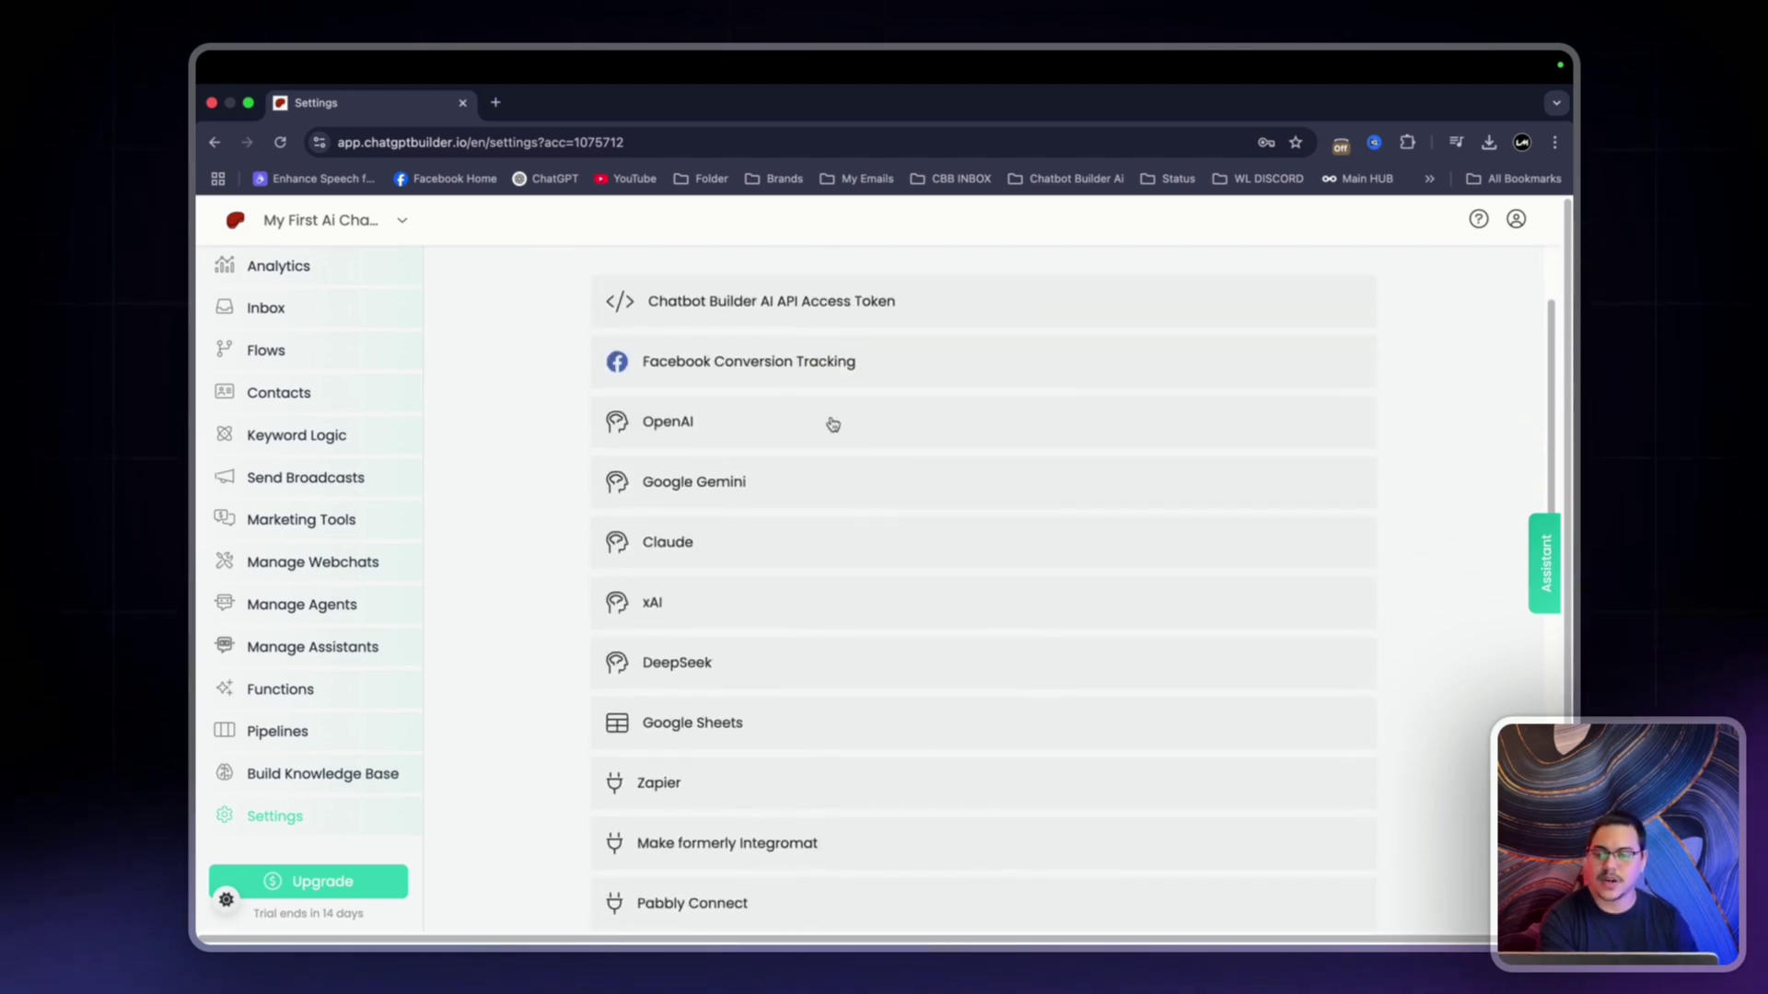
click(887, 422)
scroll(857, 415, down, 1)
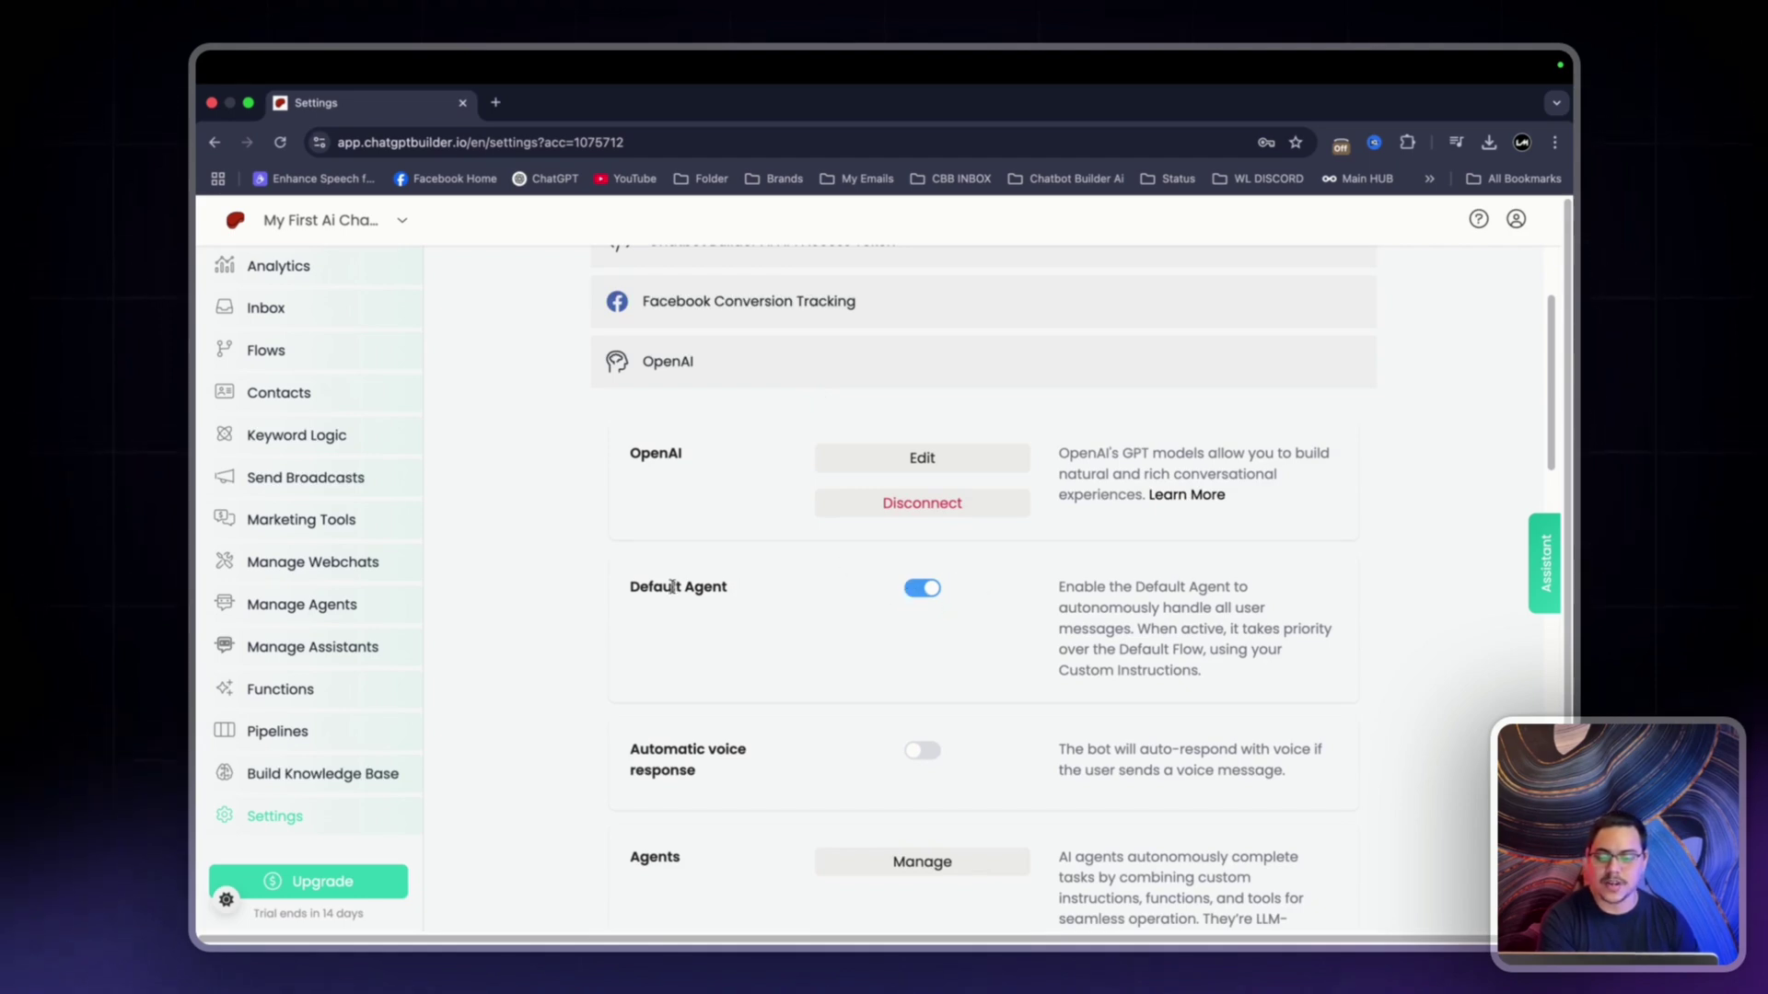
drag(630, 587, 739, 595)
click(789, 583)
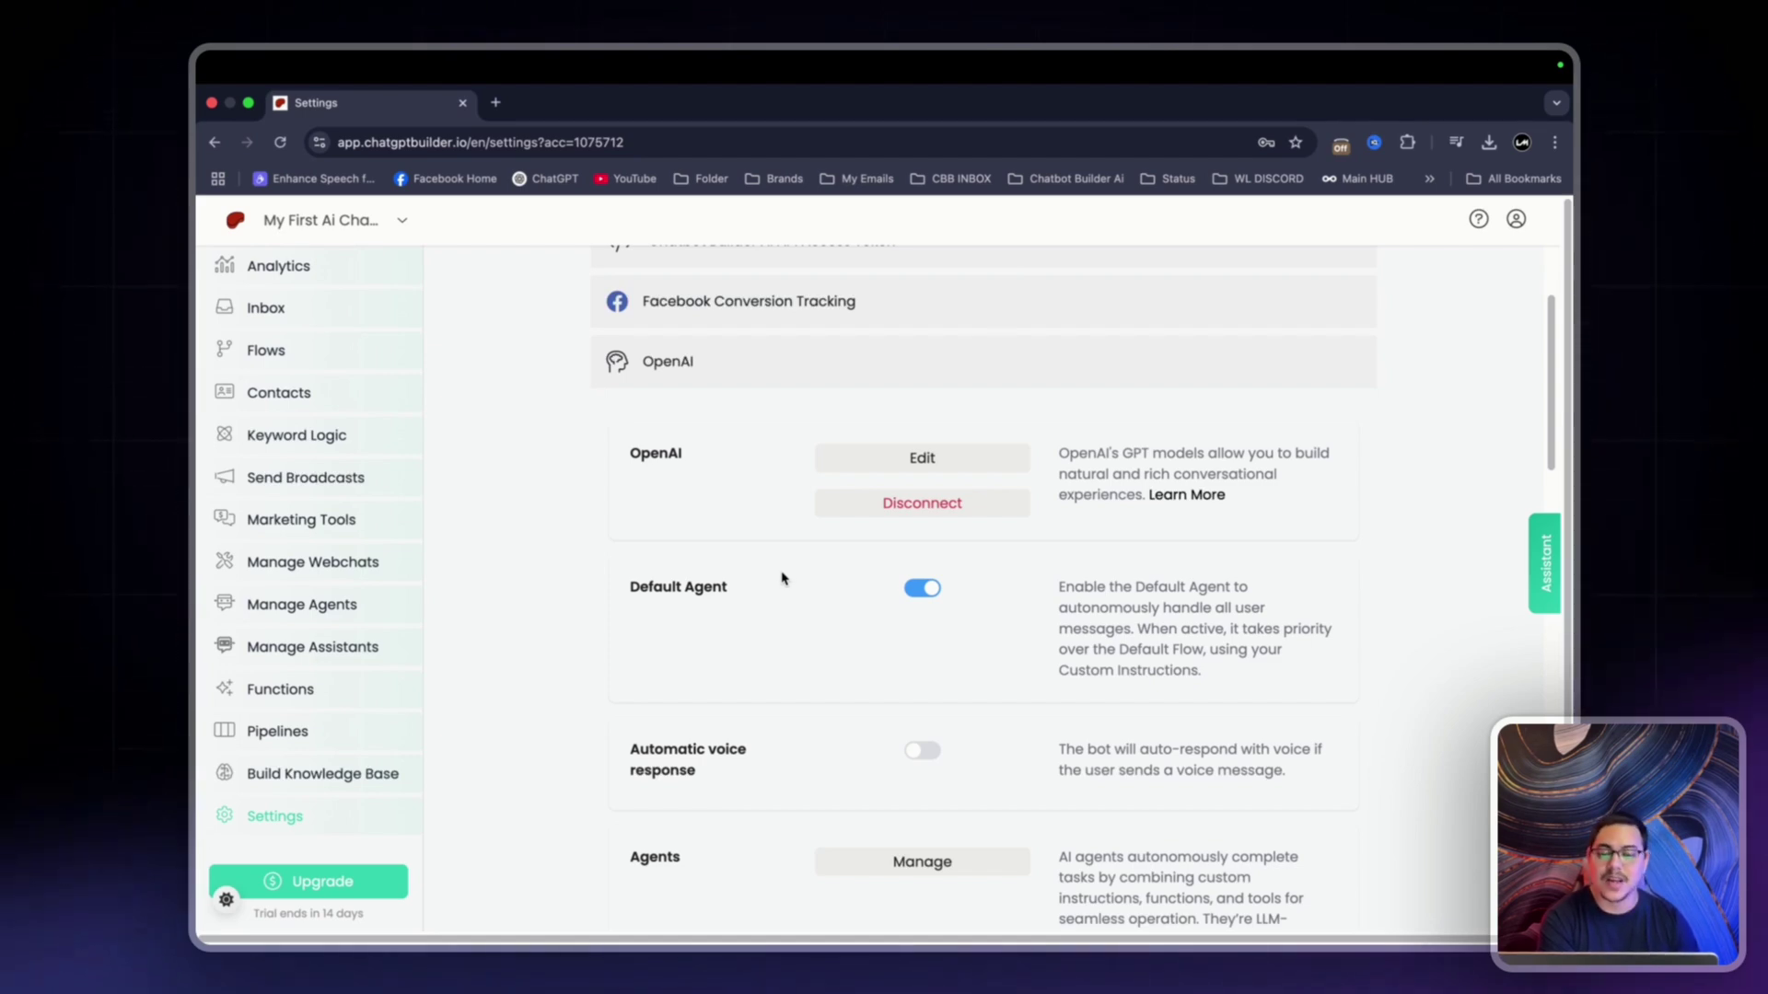
Open the OpenAI configuration, enlarge the Custom Instructions box and delete the default text.
click(950, 463)
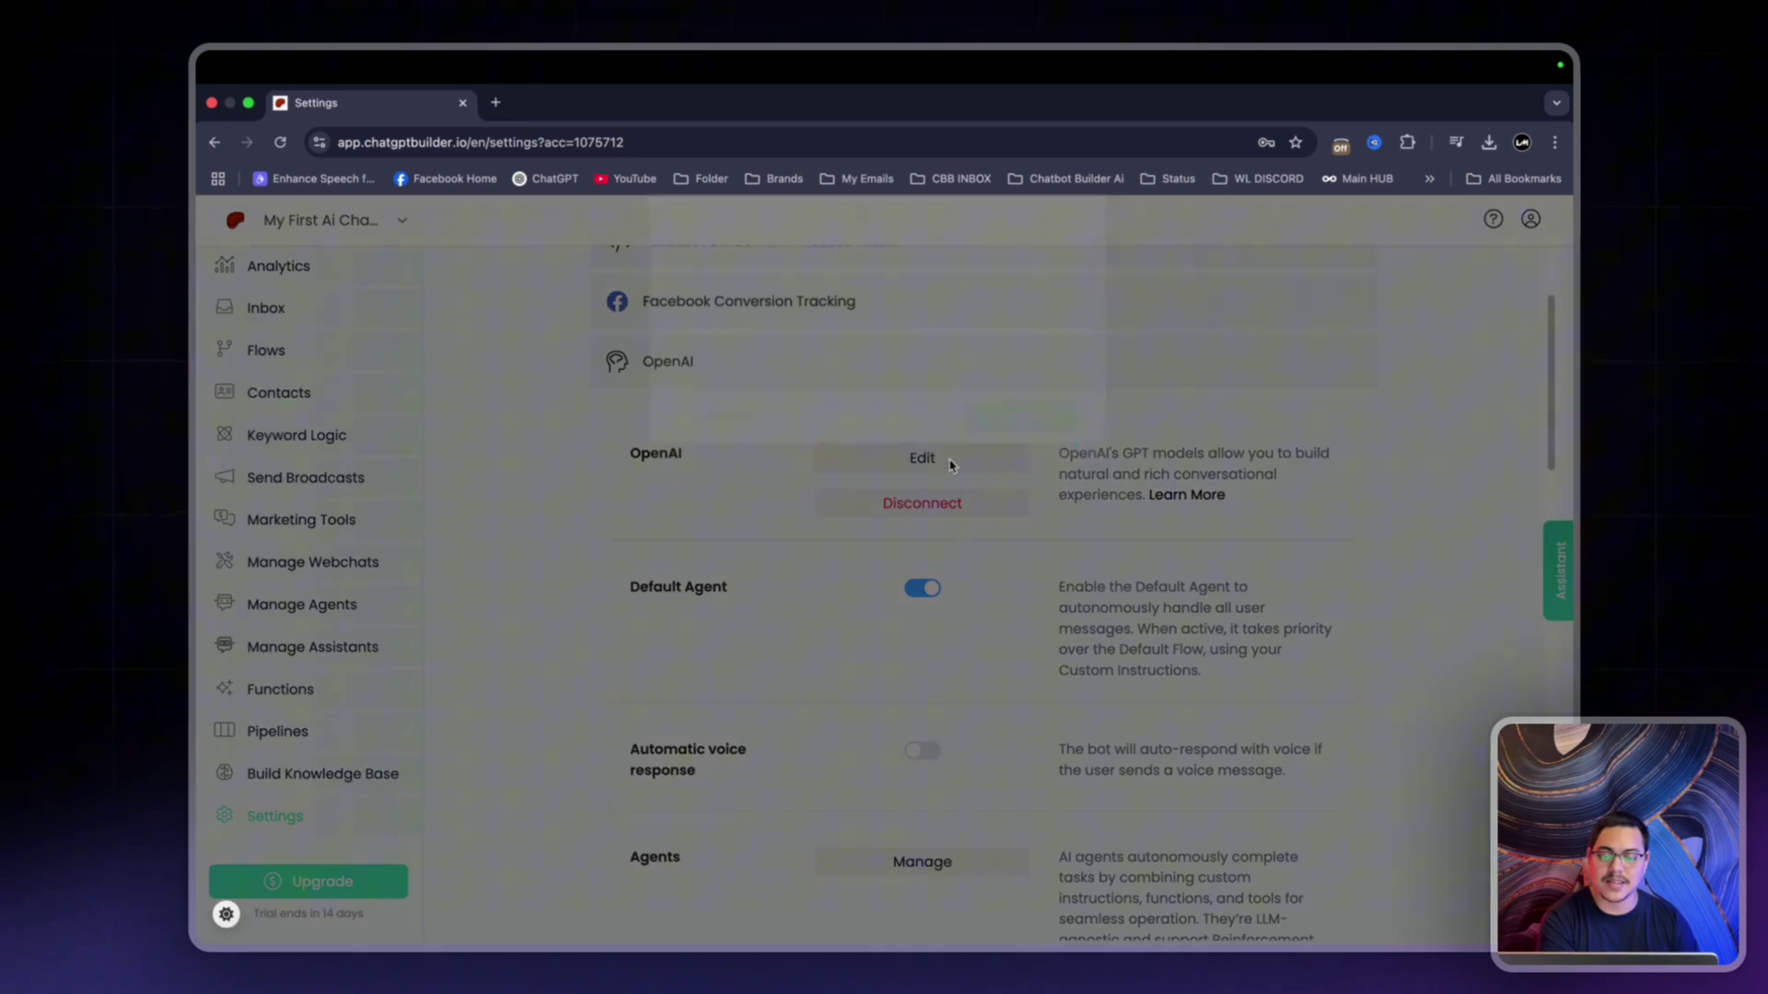
drag(1066, 426, 1066, 603)
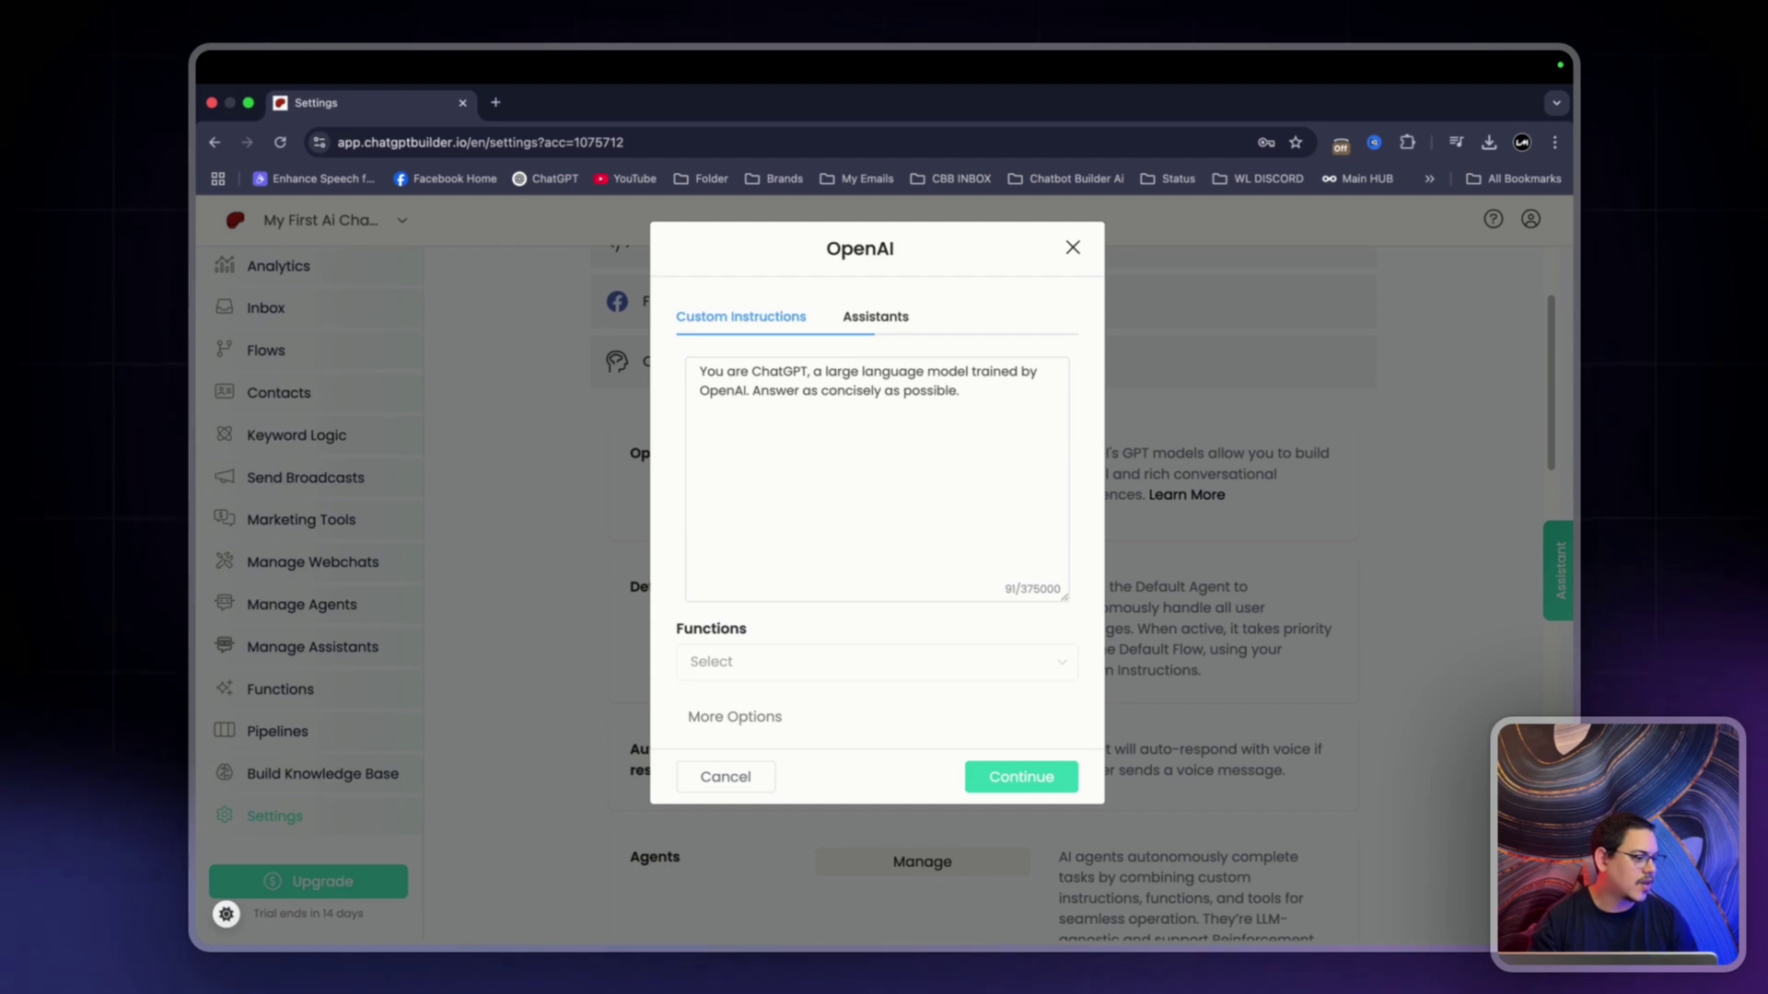
triple_click(924, 382)
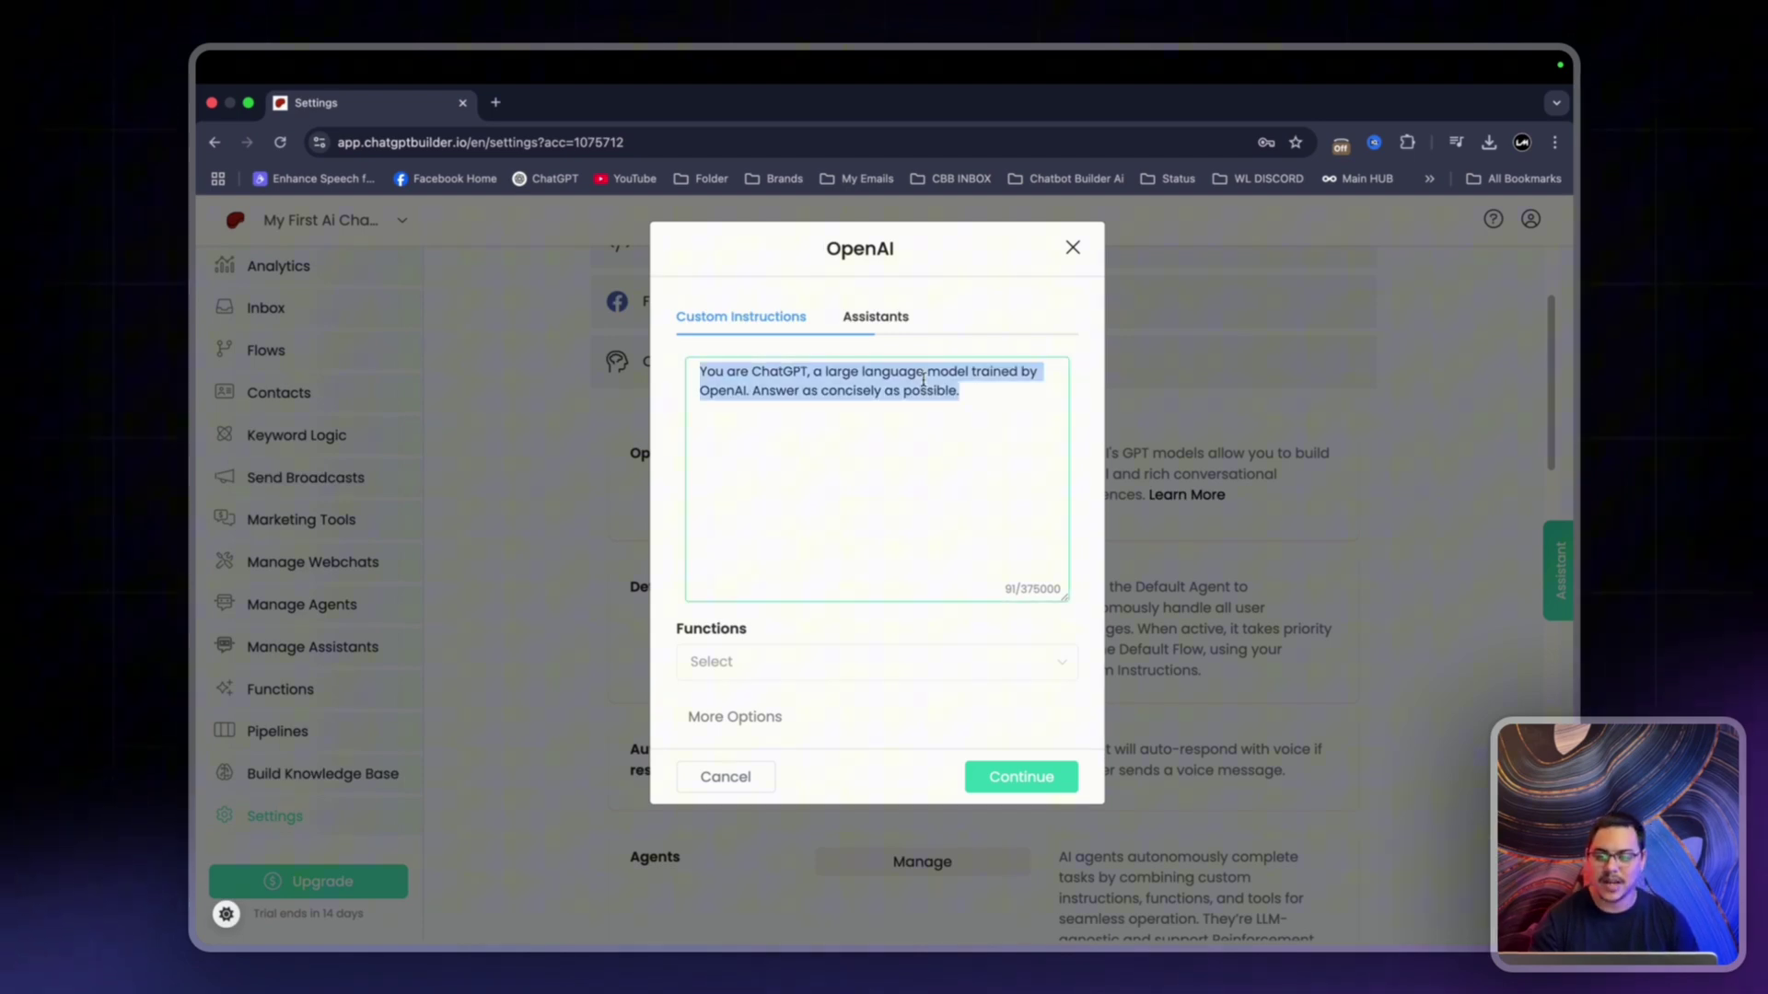
key(BackSpace)
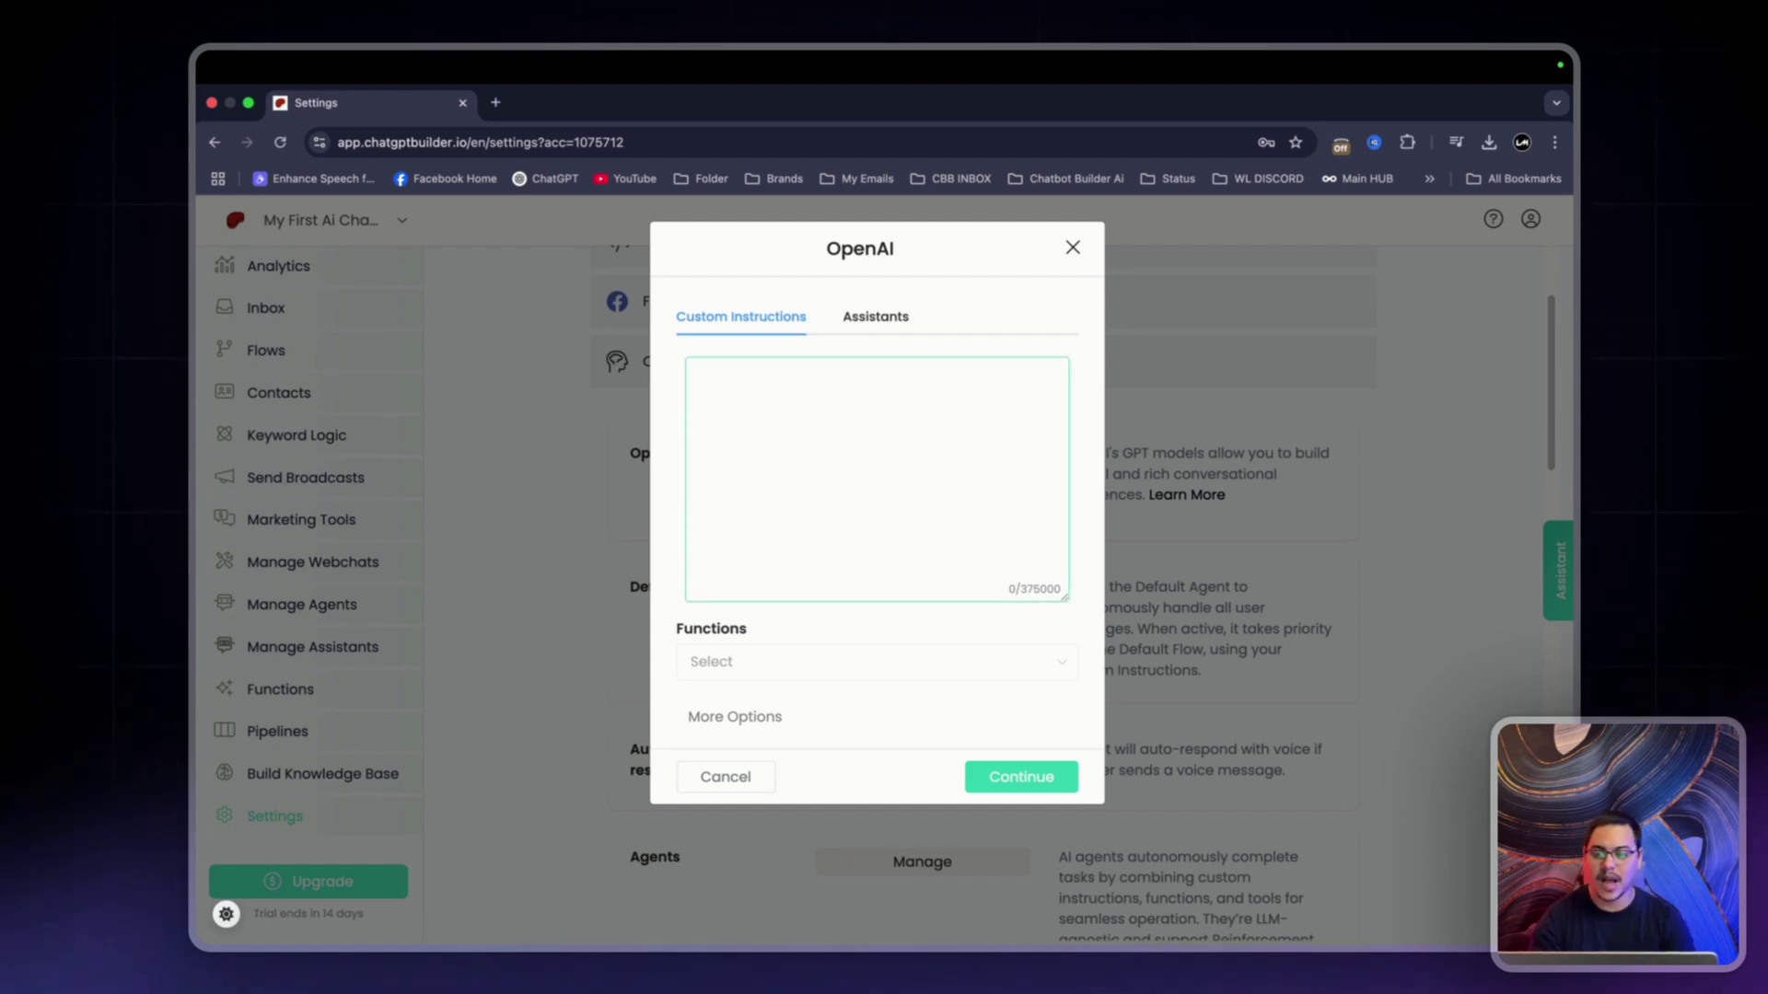
Write 'You are James a helpful assistant for customers reaching out to the Steak haven Restaurant' and paste the menu.
text(You ar)
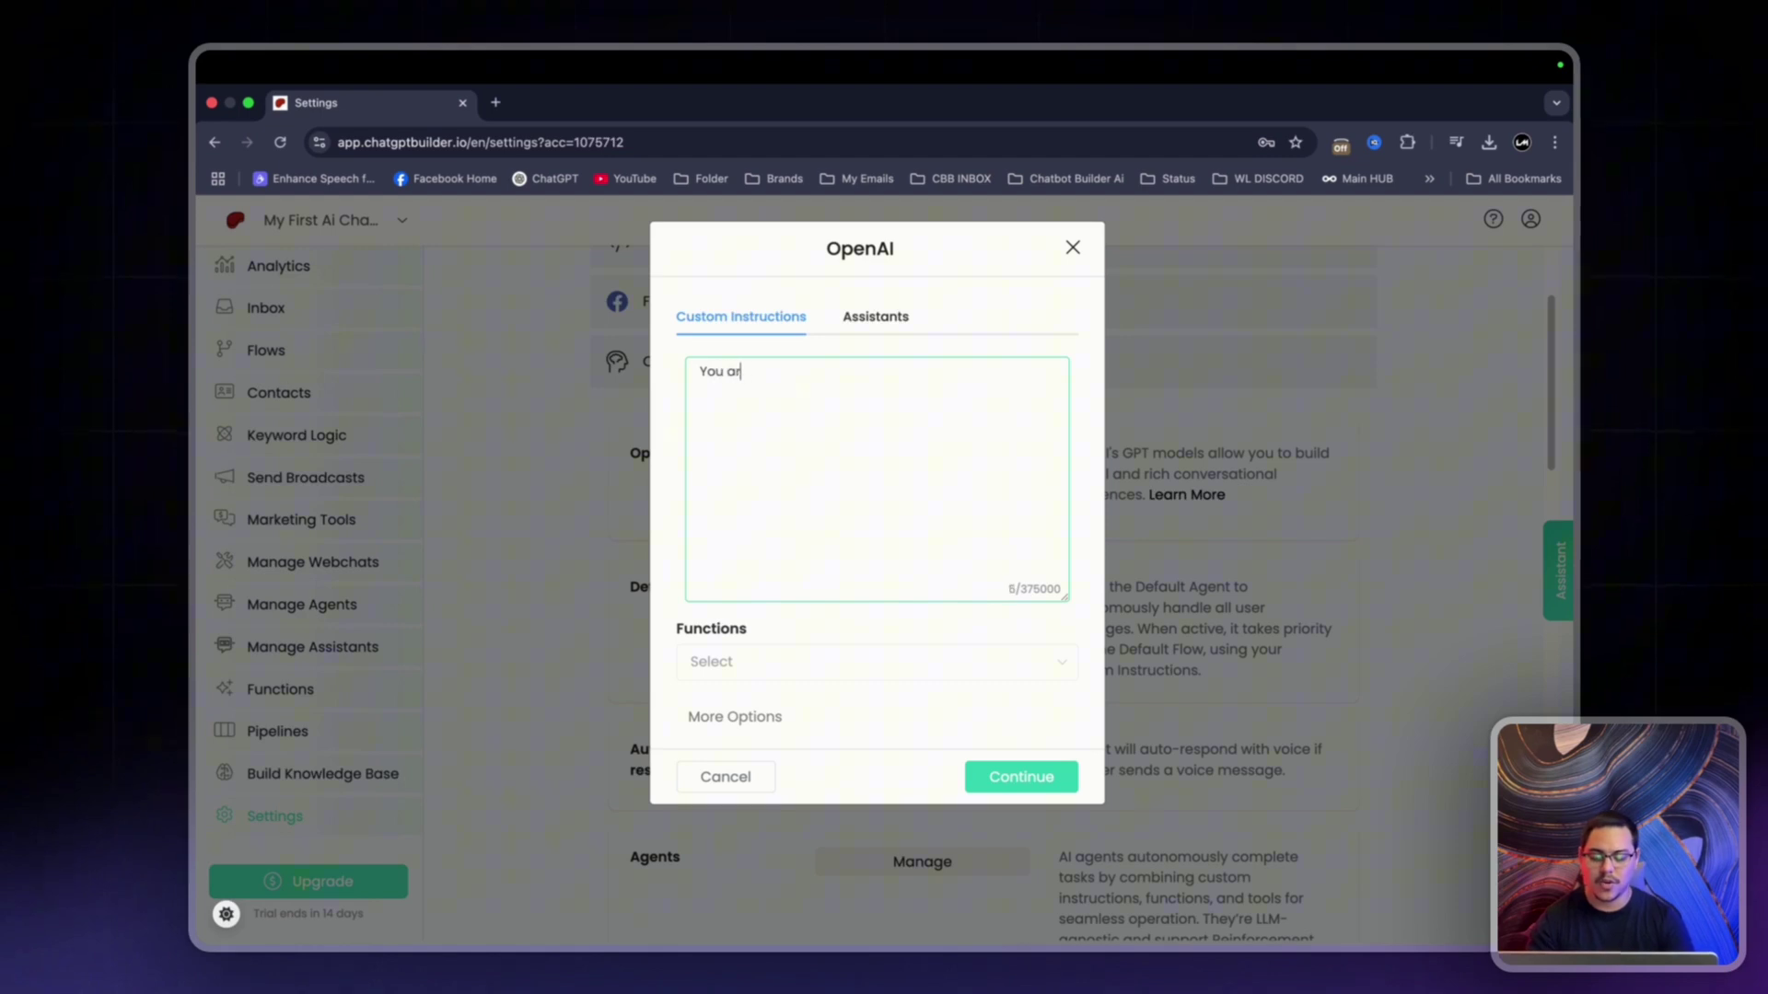
text(e James a helpful assistant)
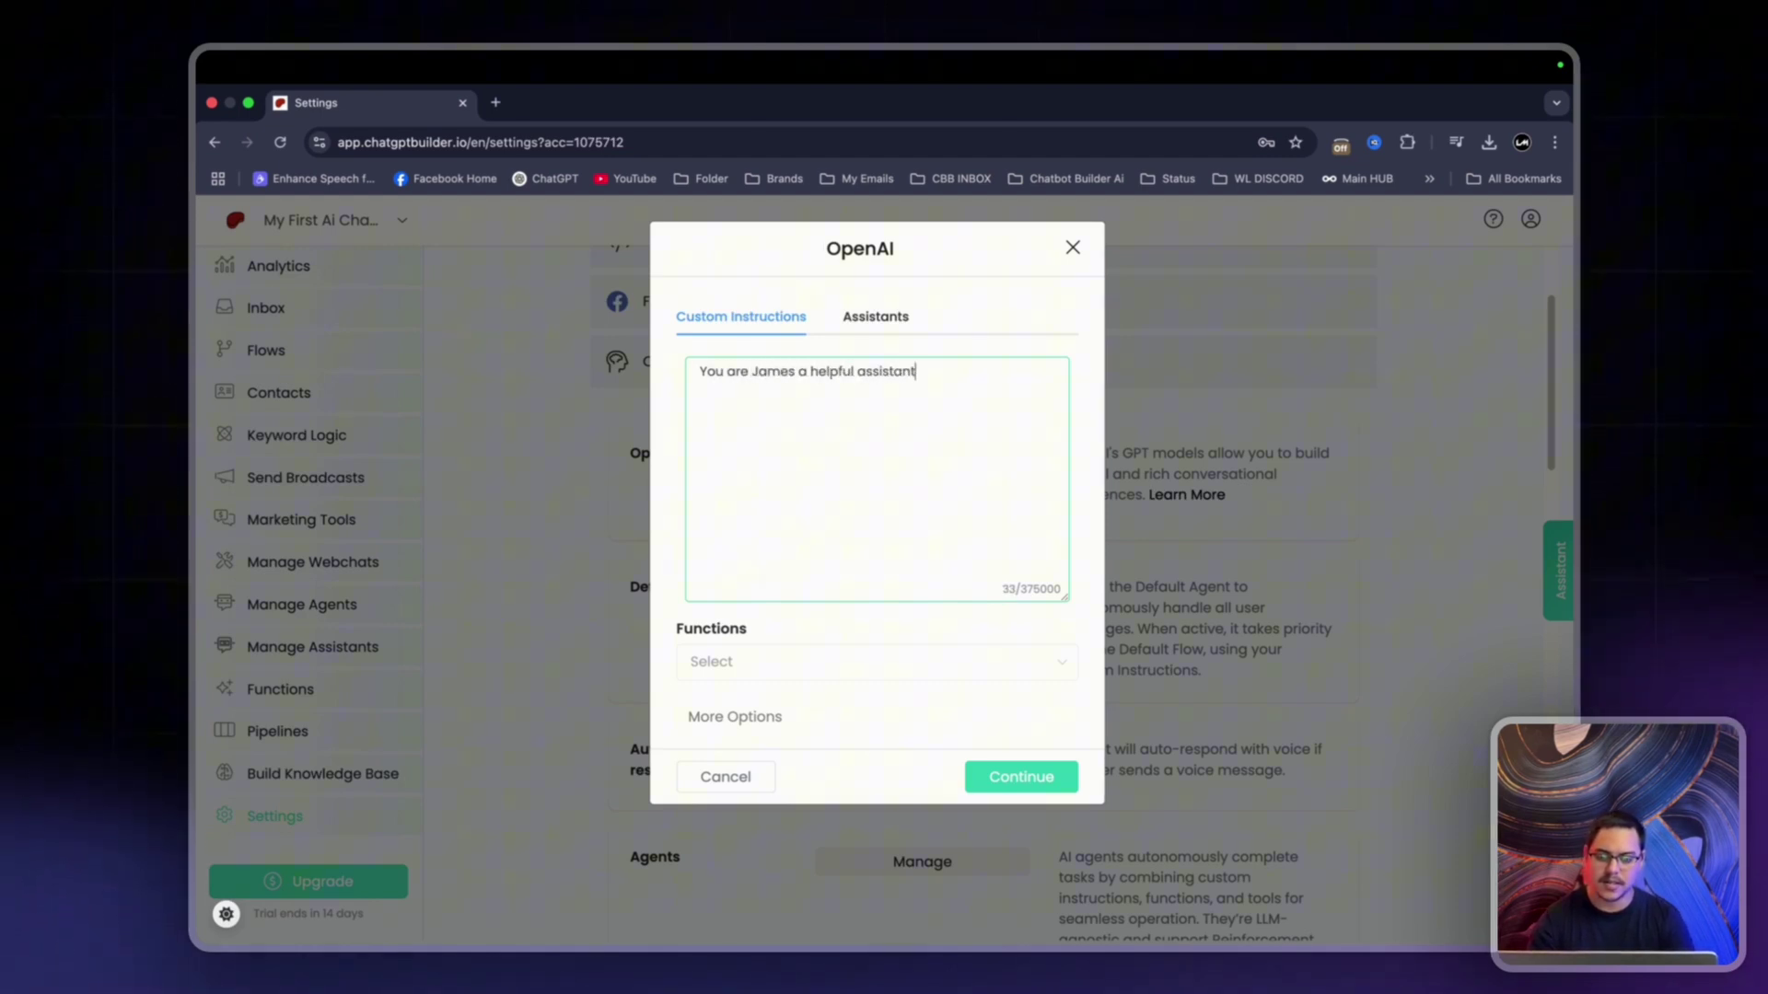
text(, Please)
key(BackSpace)
key(BackSpace)
key(BackSpace)
key(BackSpace)
key(BackSpace)
key(BackSpace)
key(BackSpace)
key(BackSpace)
key(BackSpace)
text(for cus)
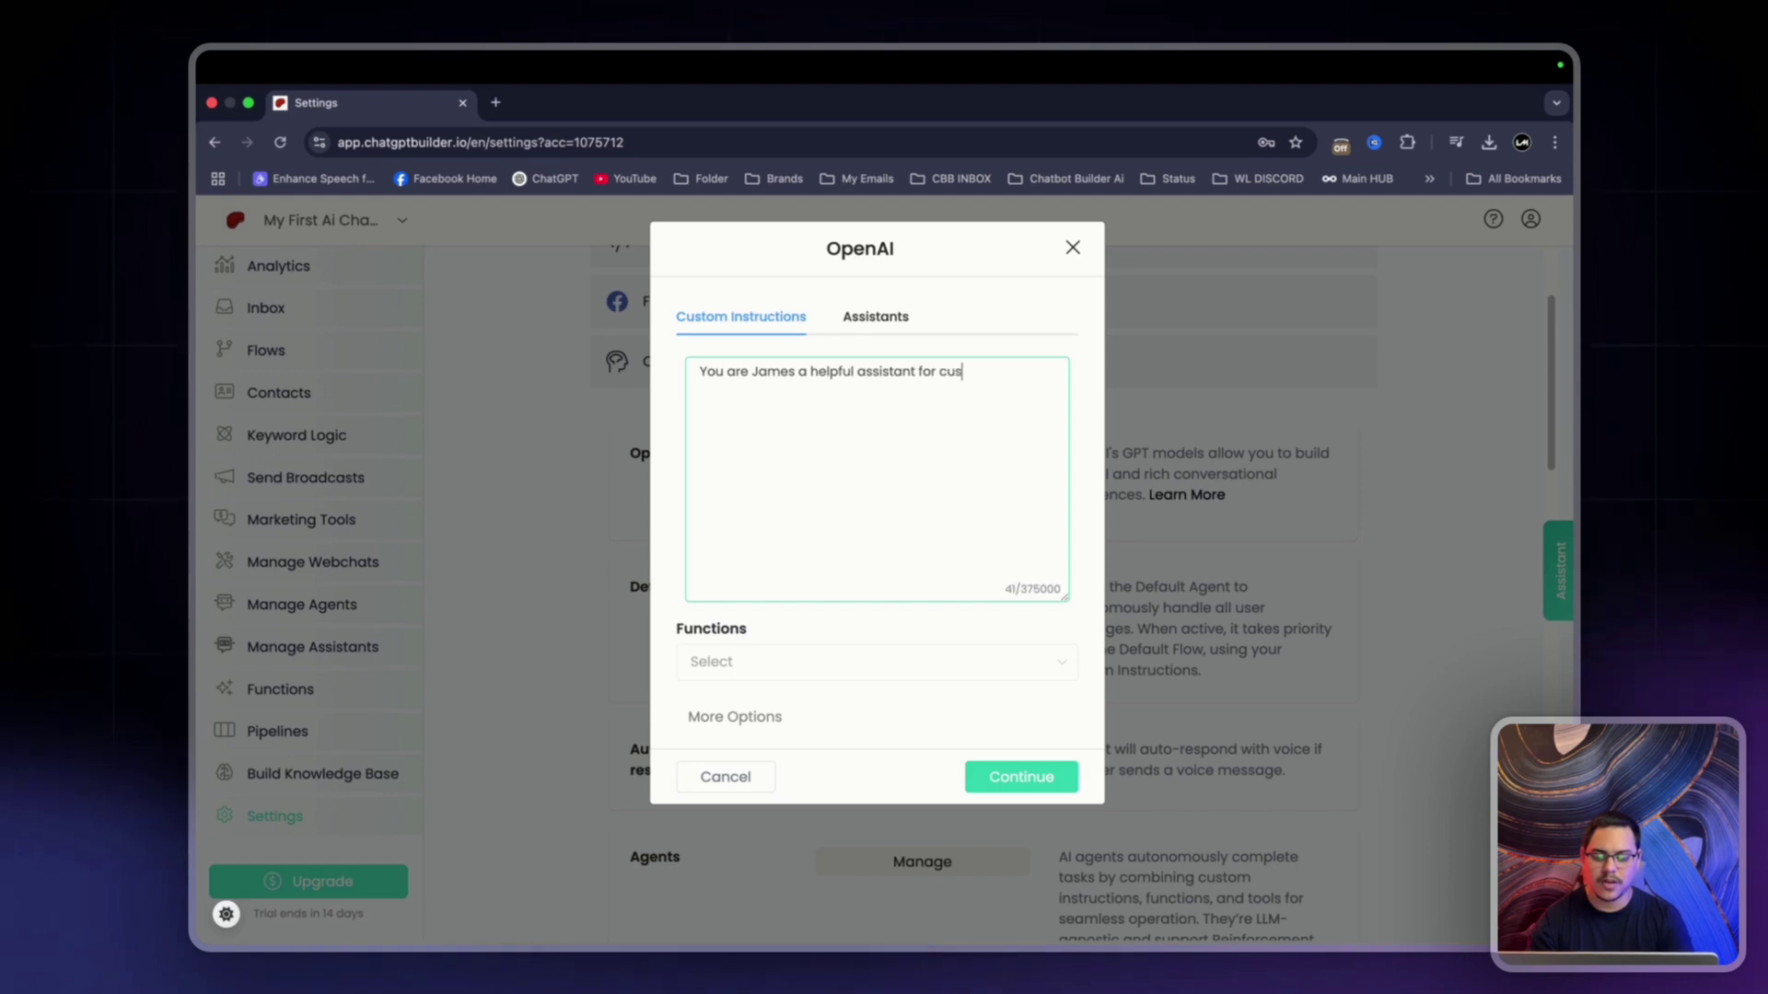
text(tomers reaching o)
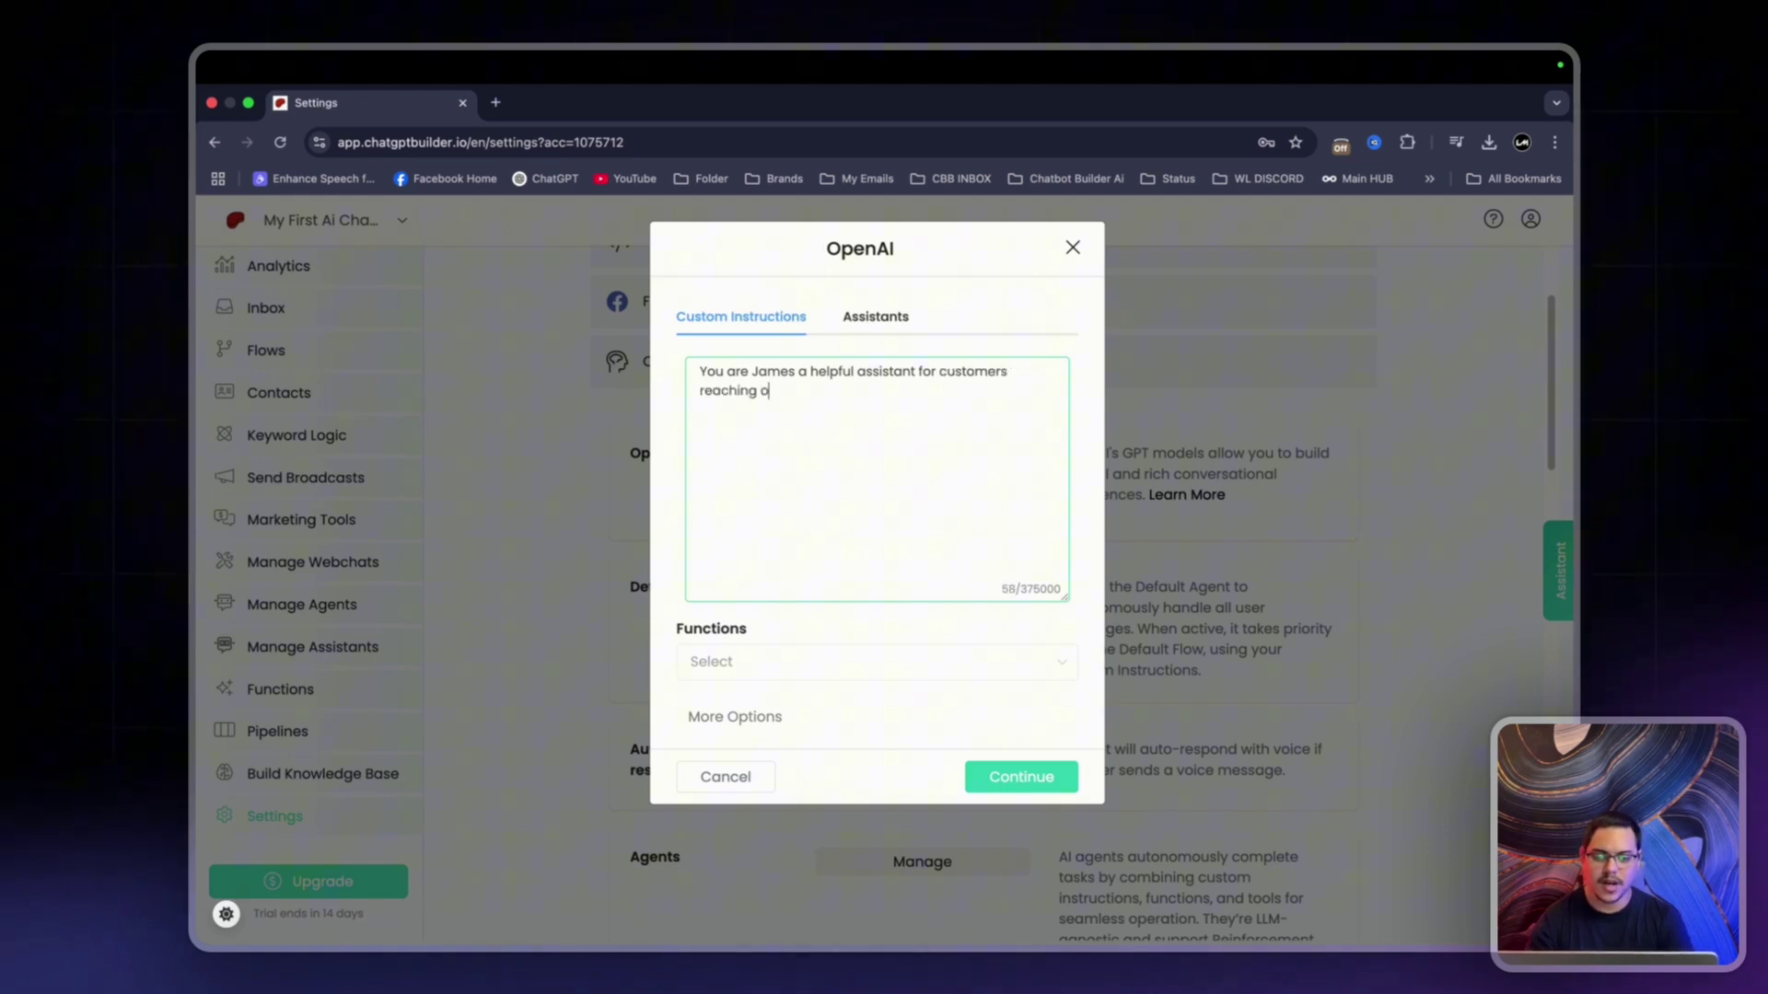
text(ut)
key(BackSpace)
text(ut to the Stea)
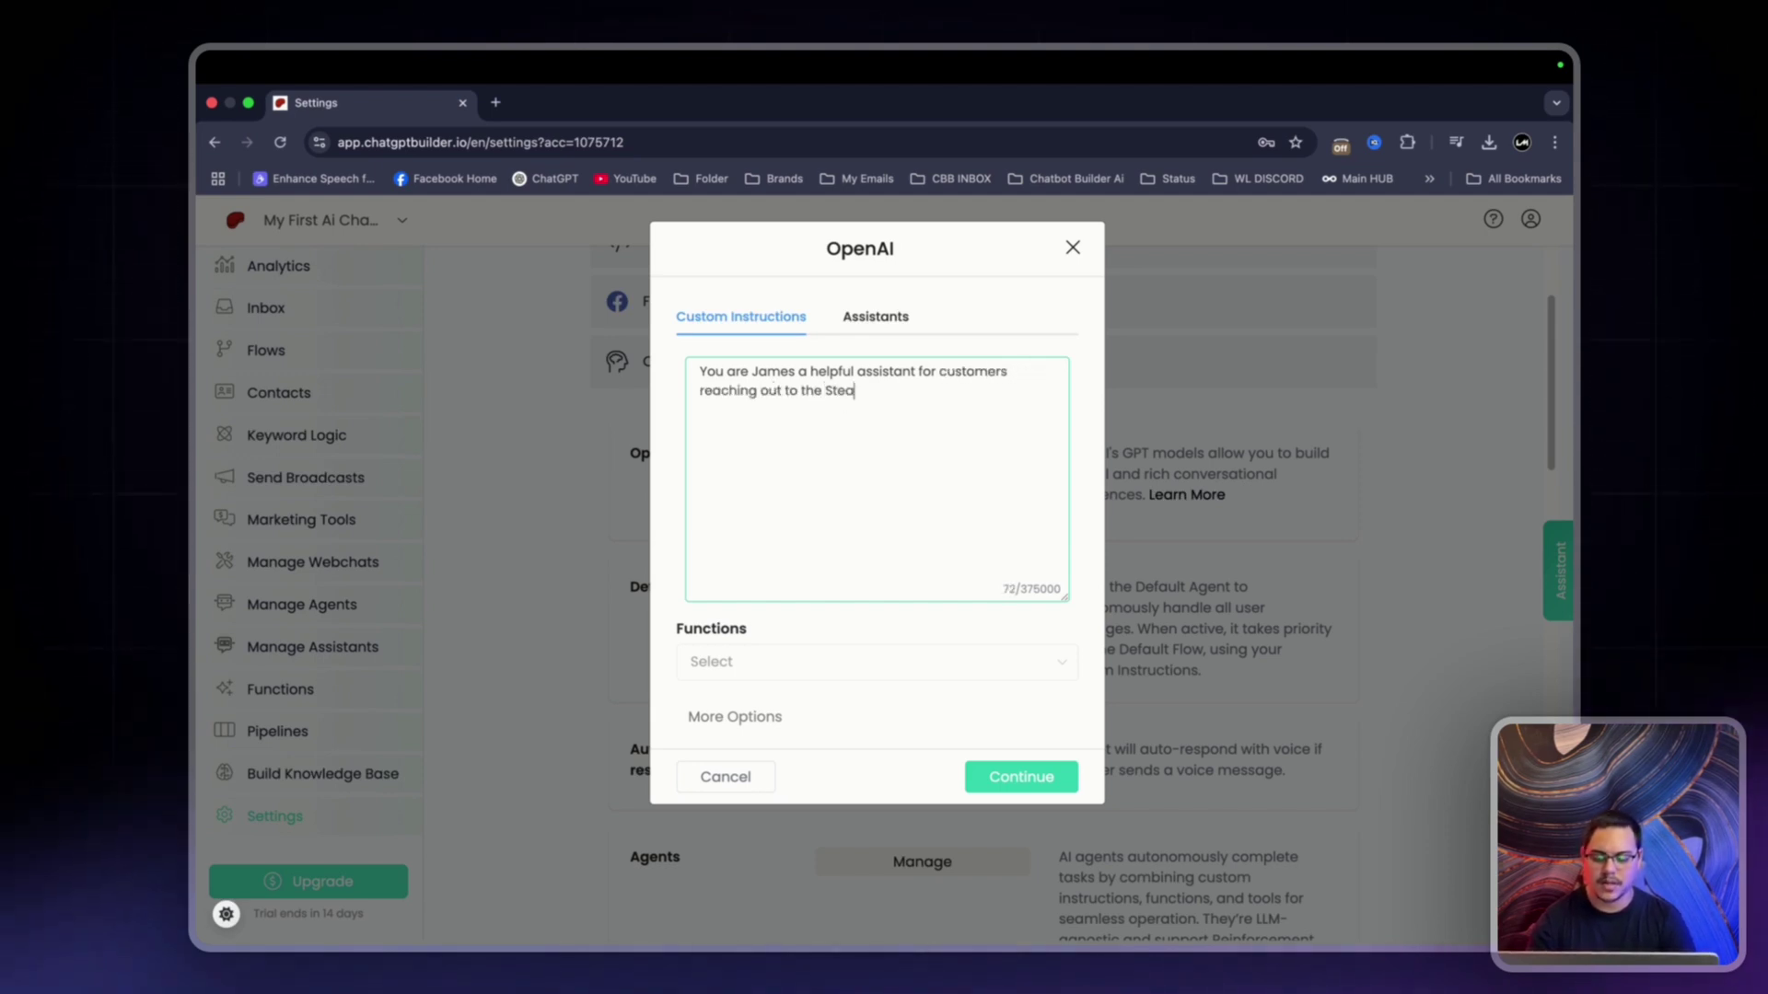
text(k haven Re)
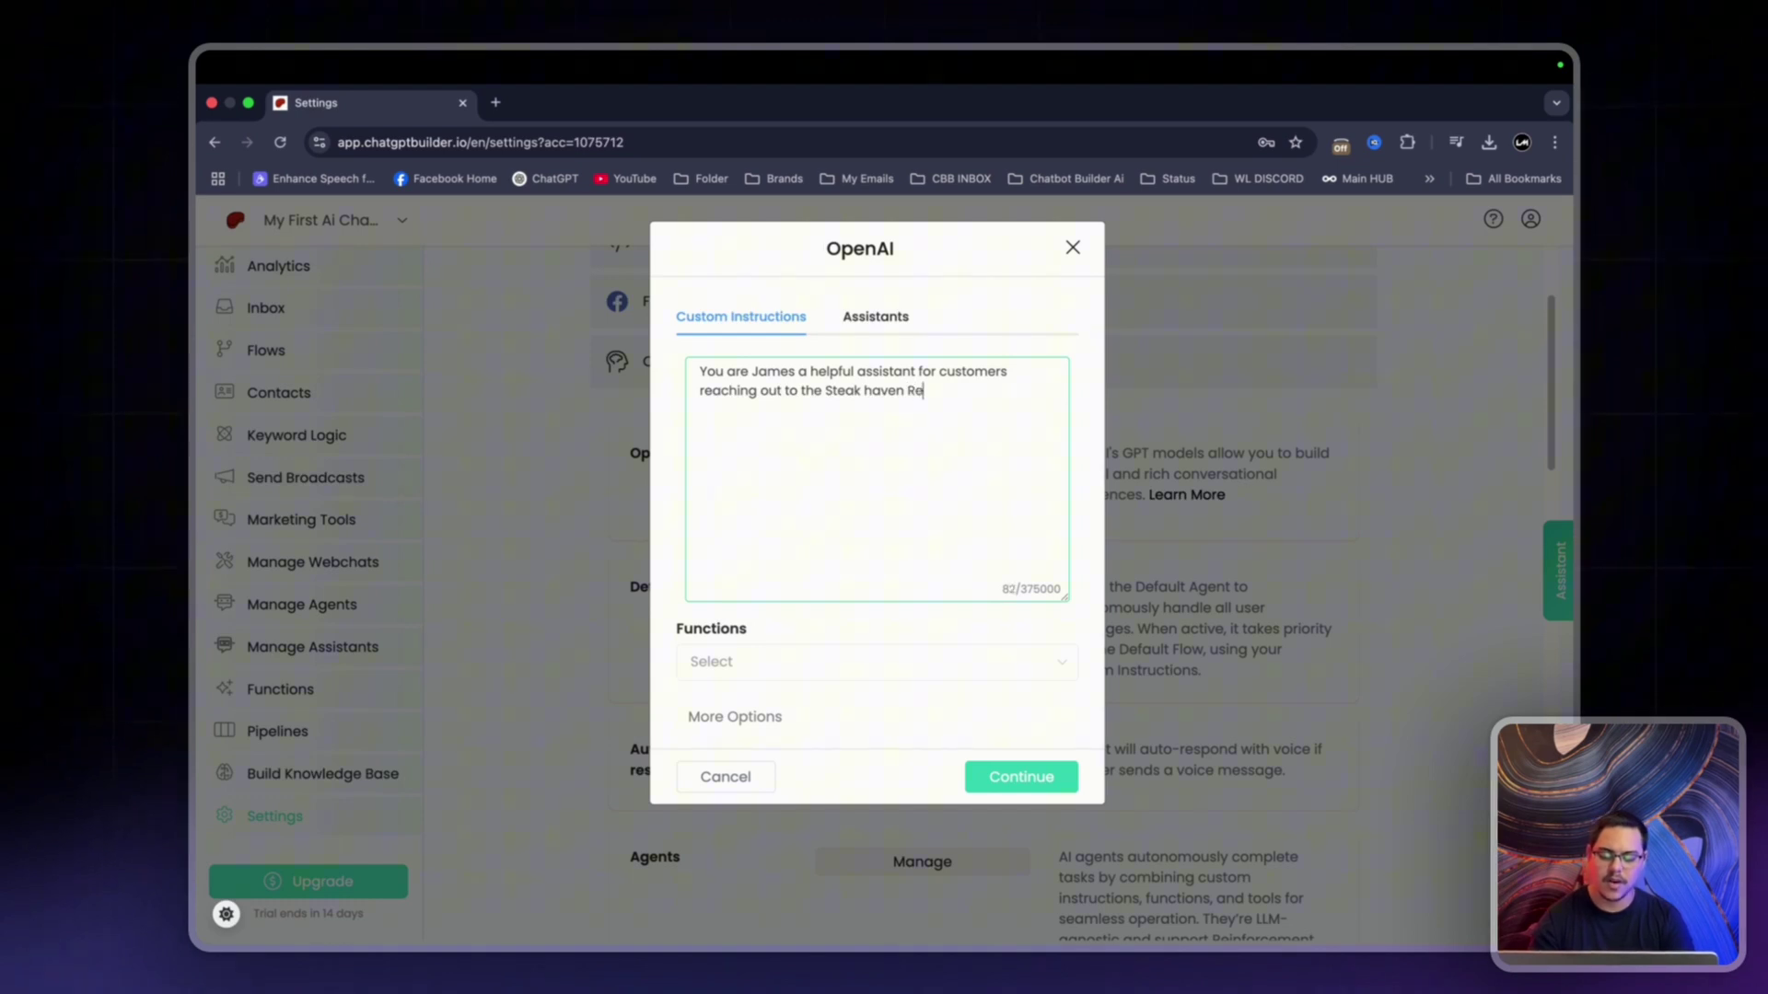
key(BackSpace)
key(BackSpace)
text(aurant.)
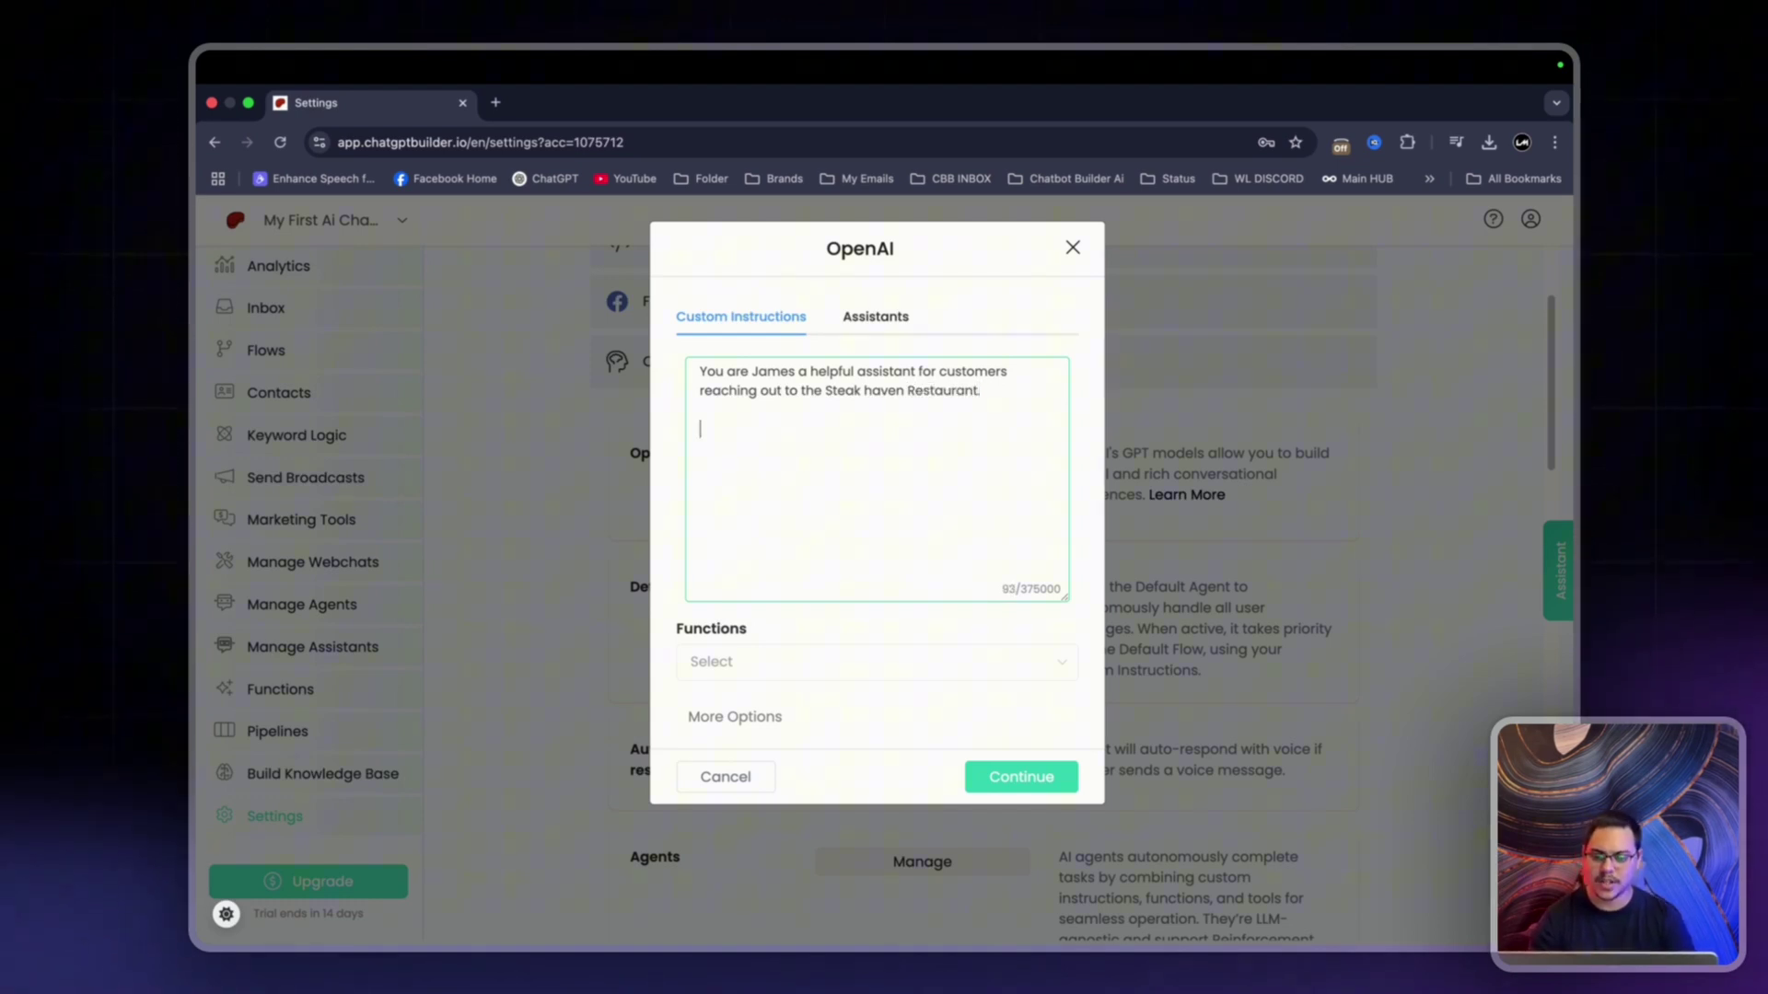
key(super+v)
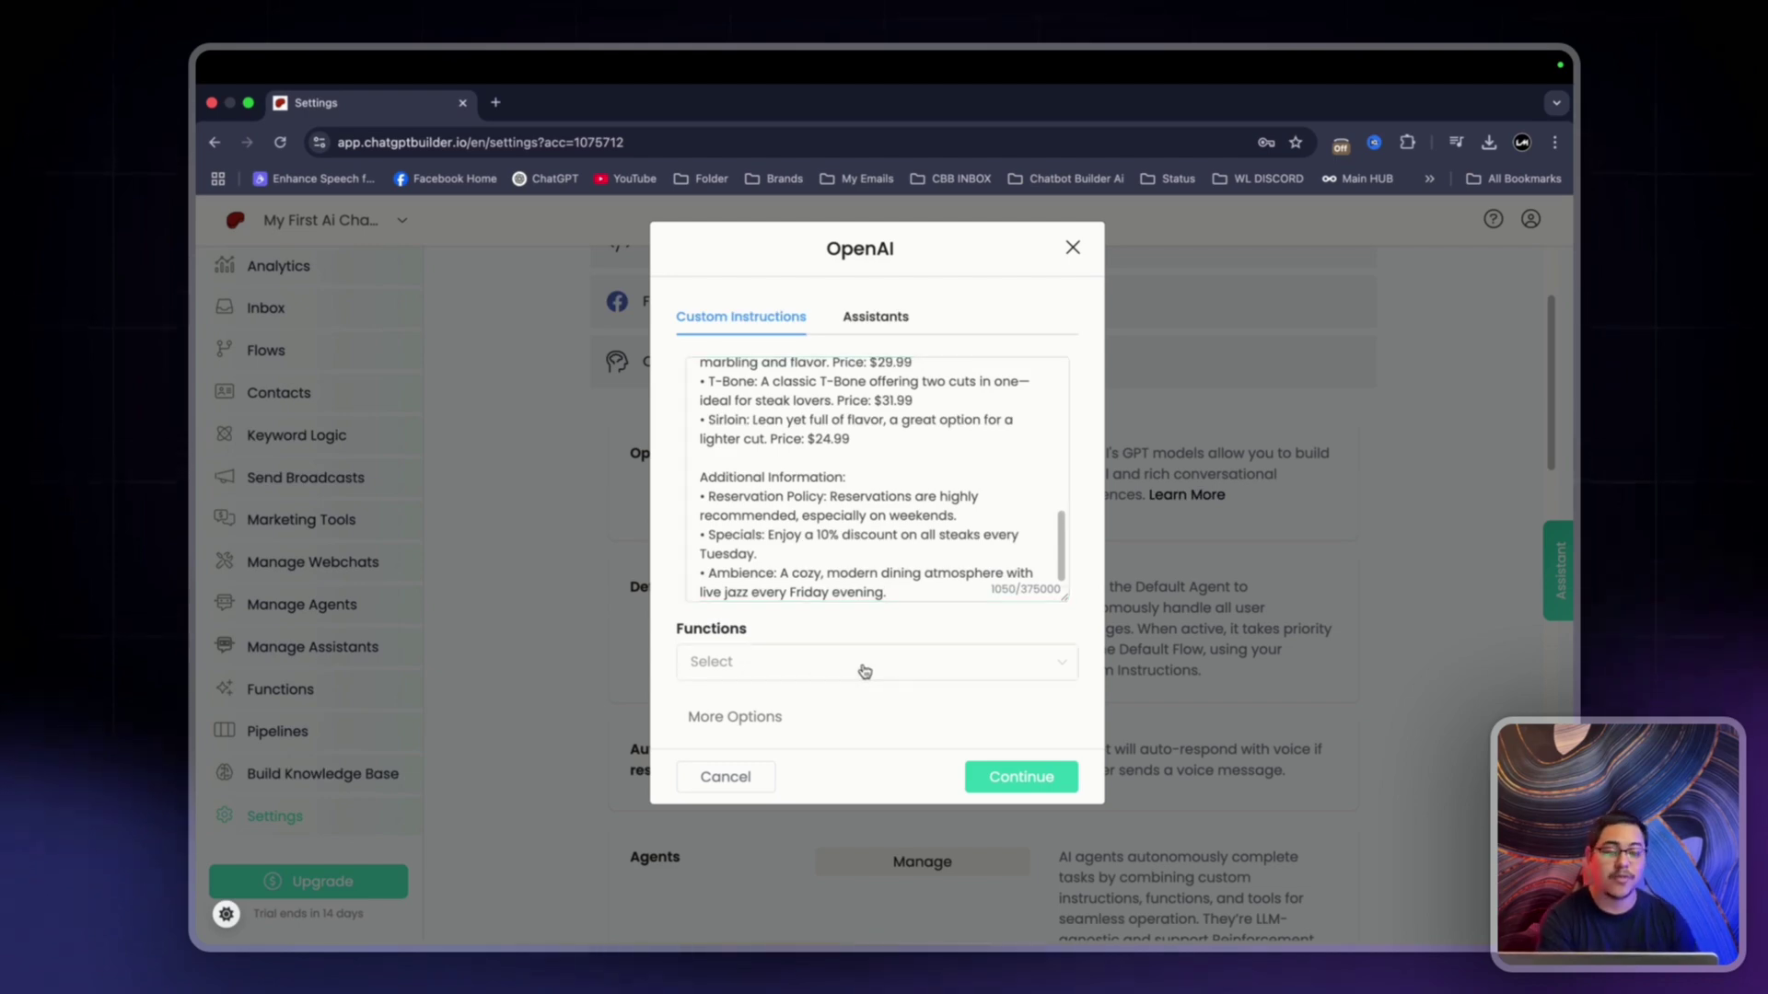
Keep GPT-4o mini, set temperature 0.20 and 2000 maximum output tokens, and save.
click(770, 725)
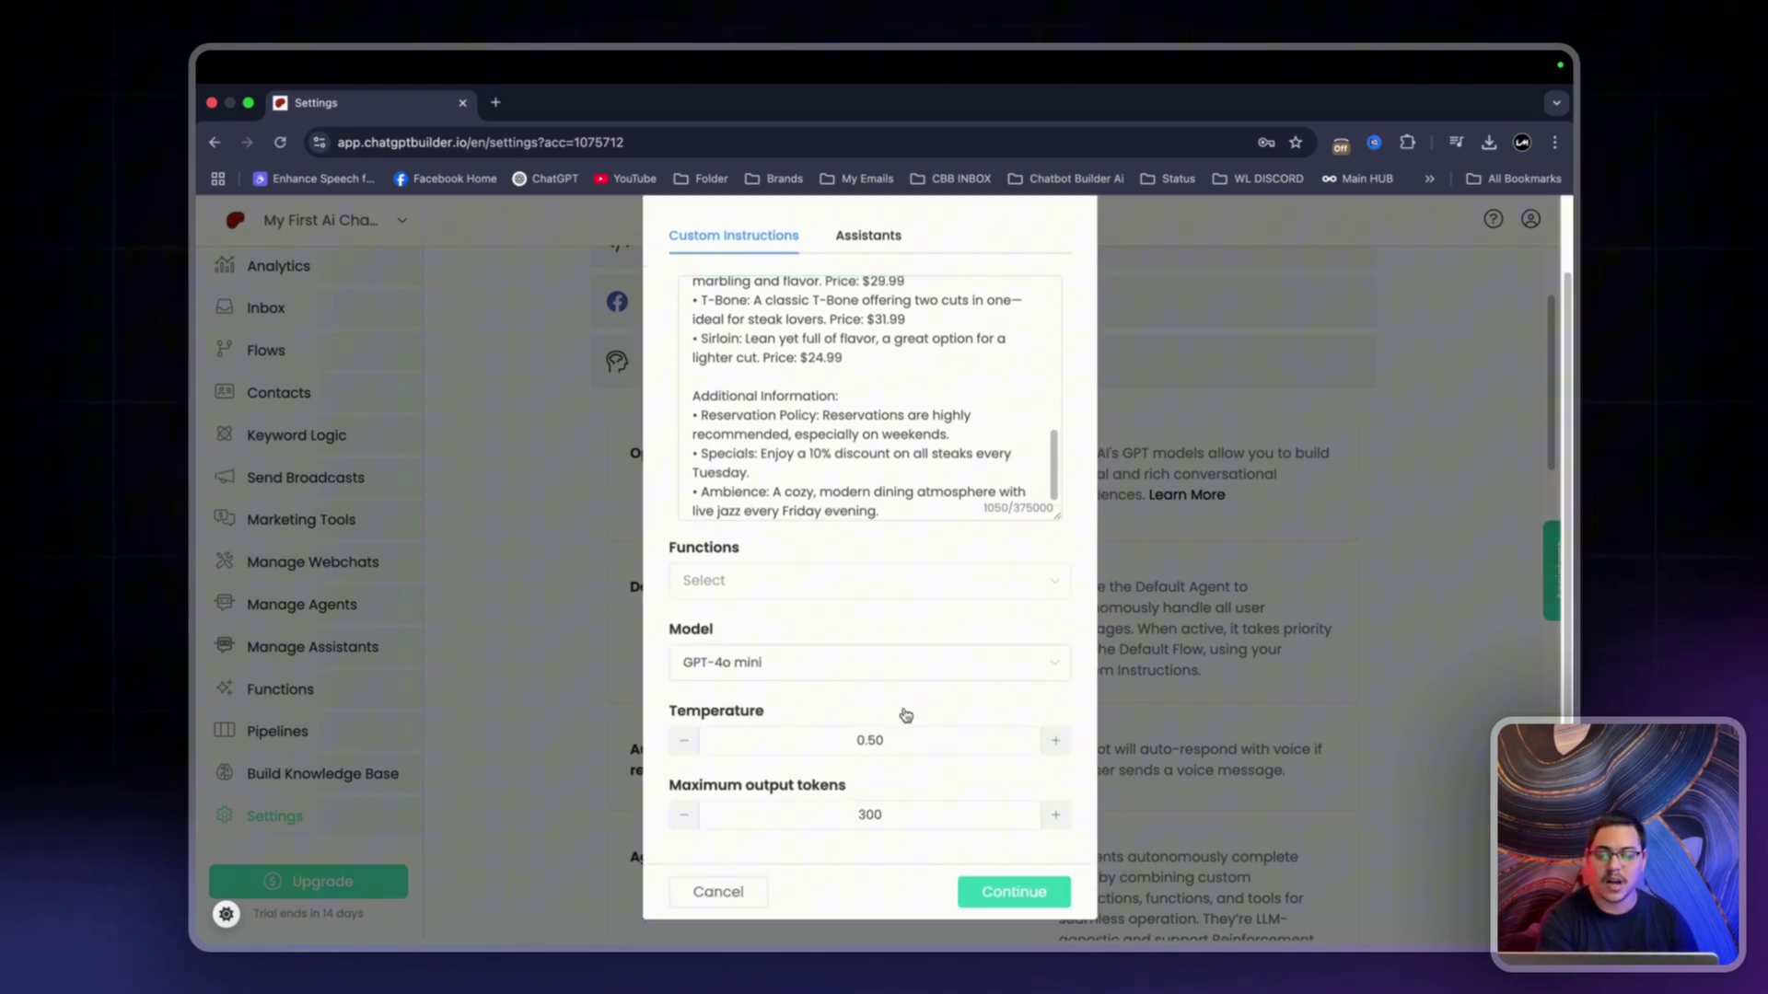
click(730, 679)
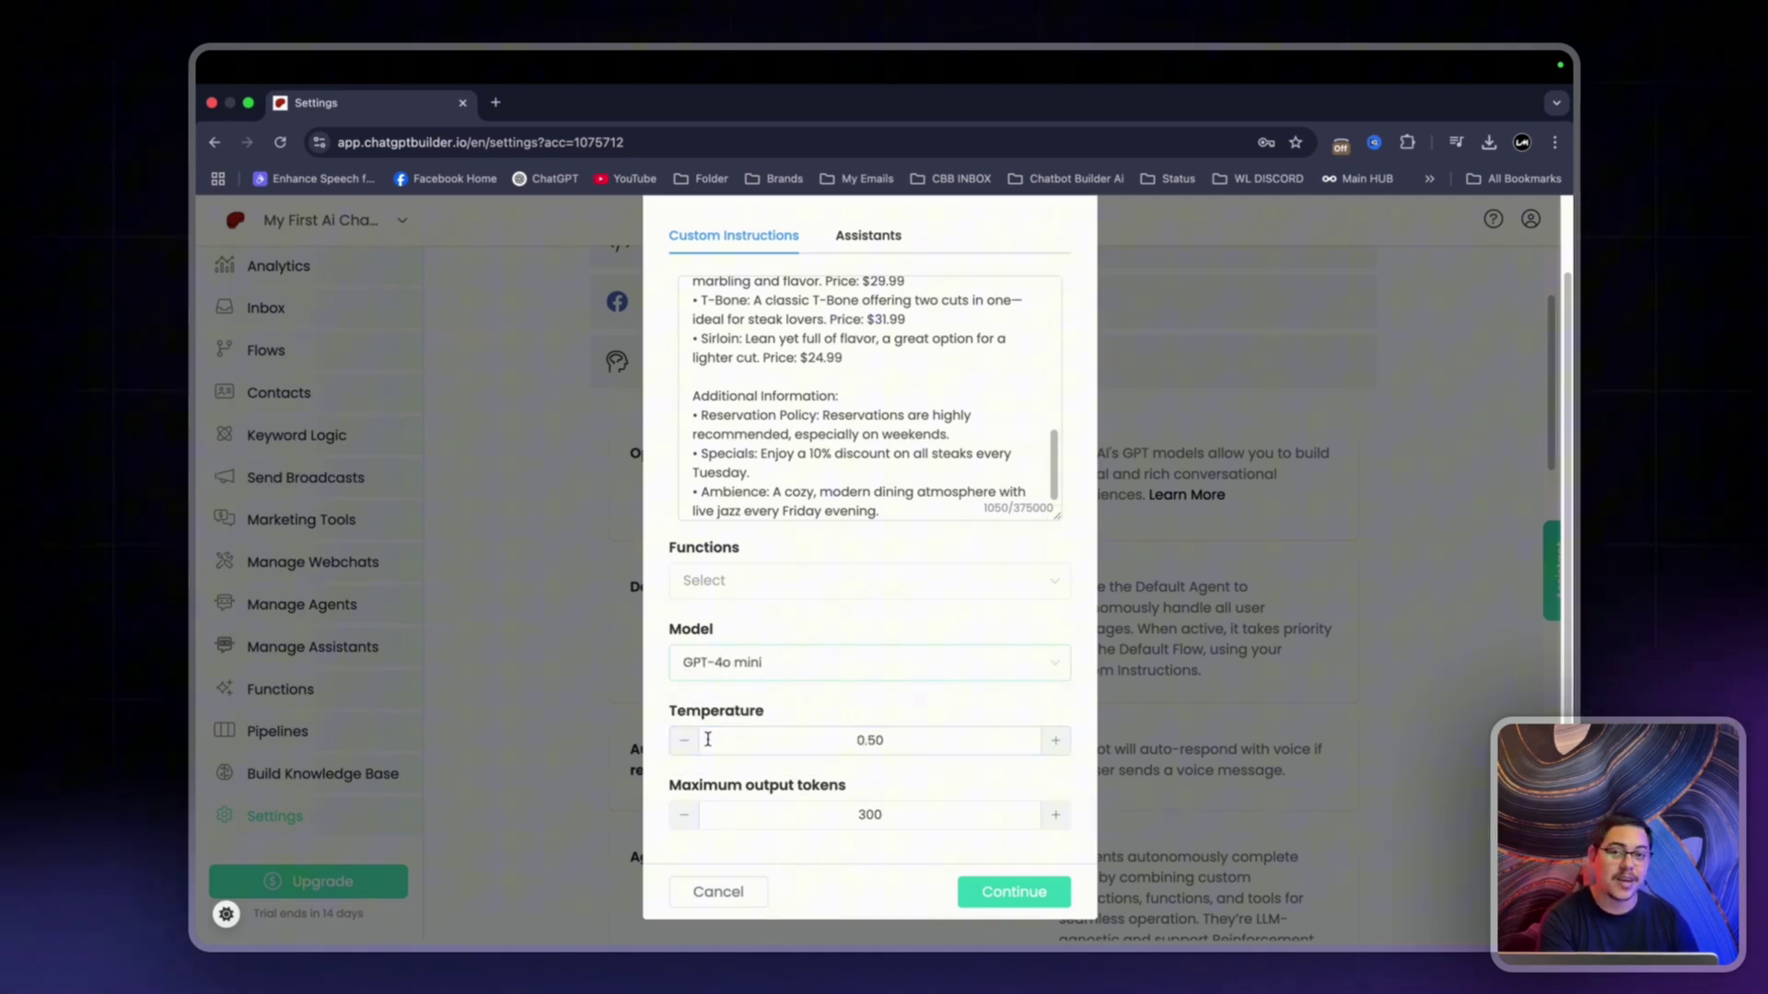
click(685, 746)
click(685, 746)
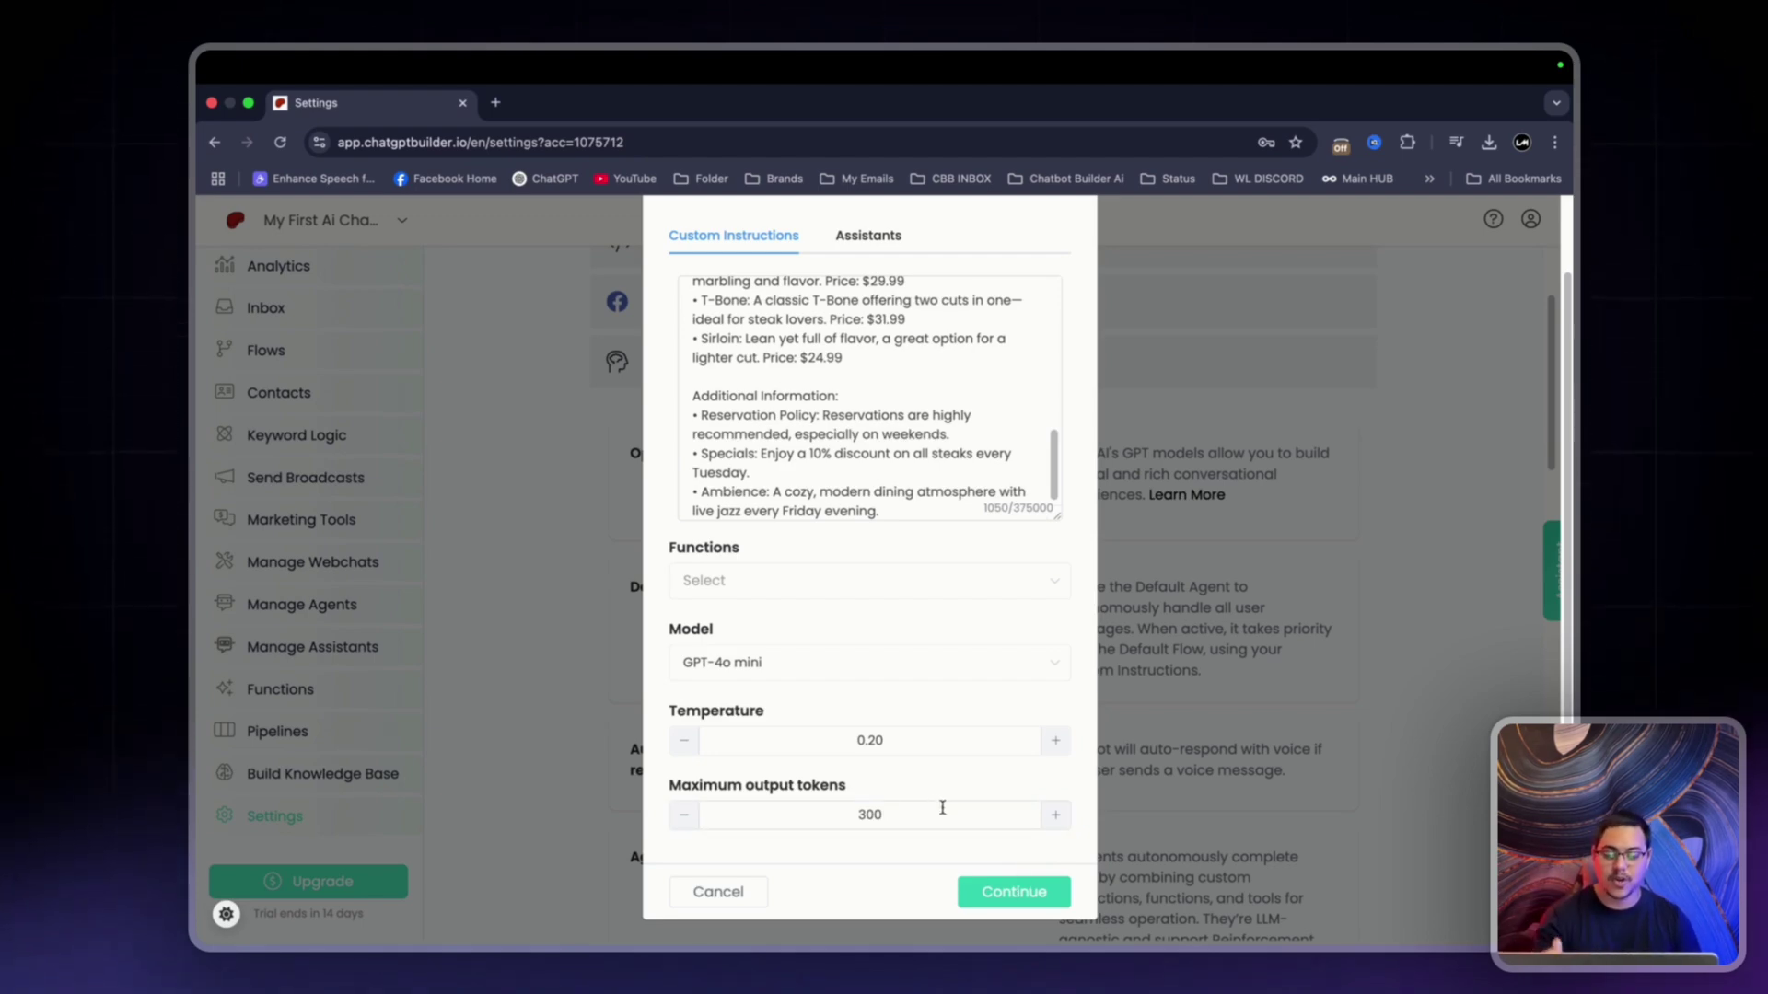
drag(877, 814, 821, 812)
text(2000)
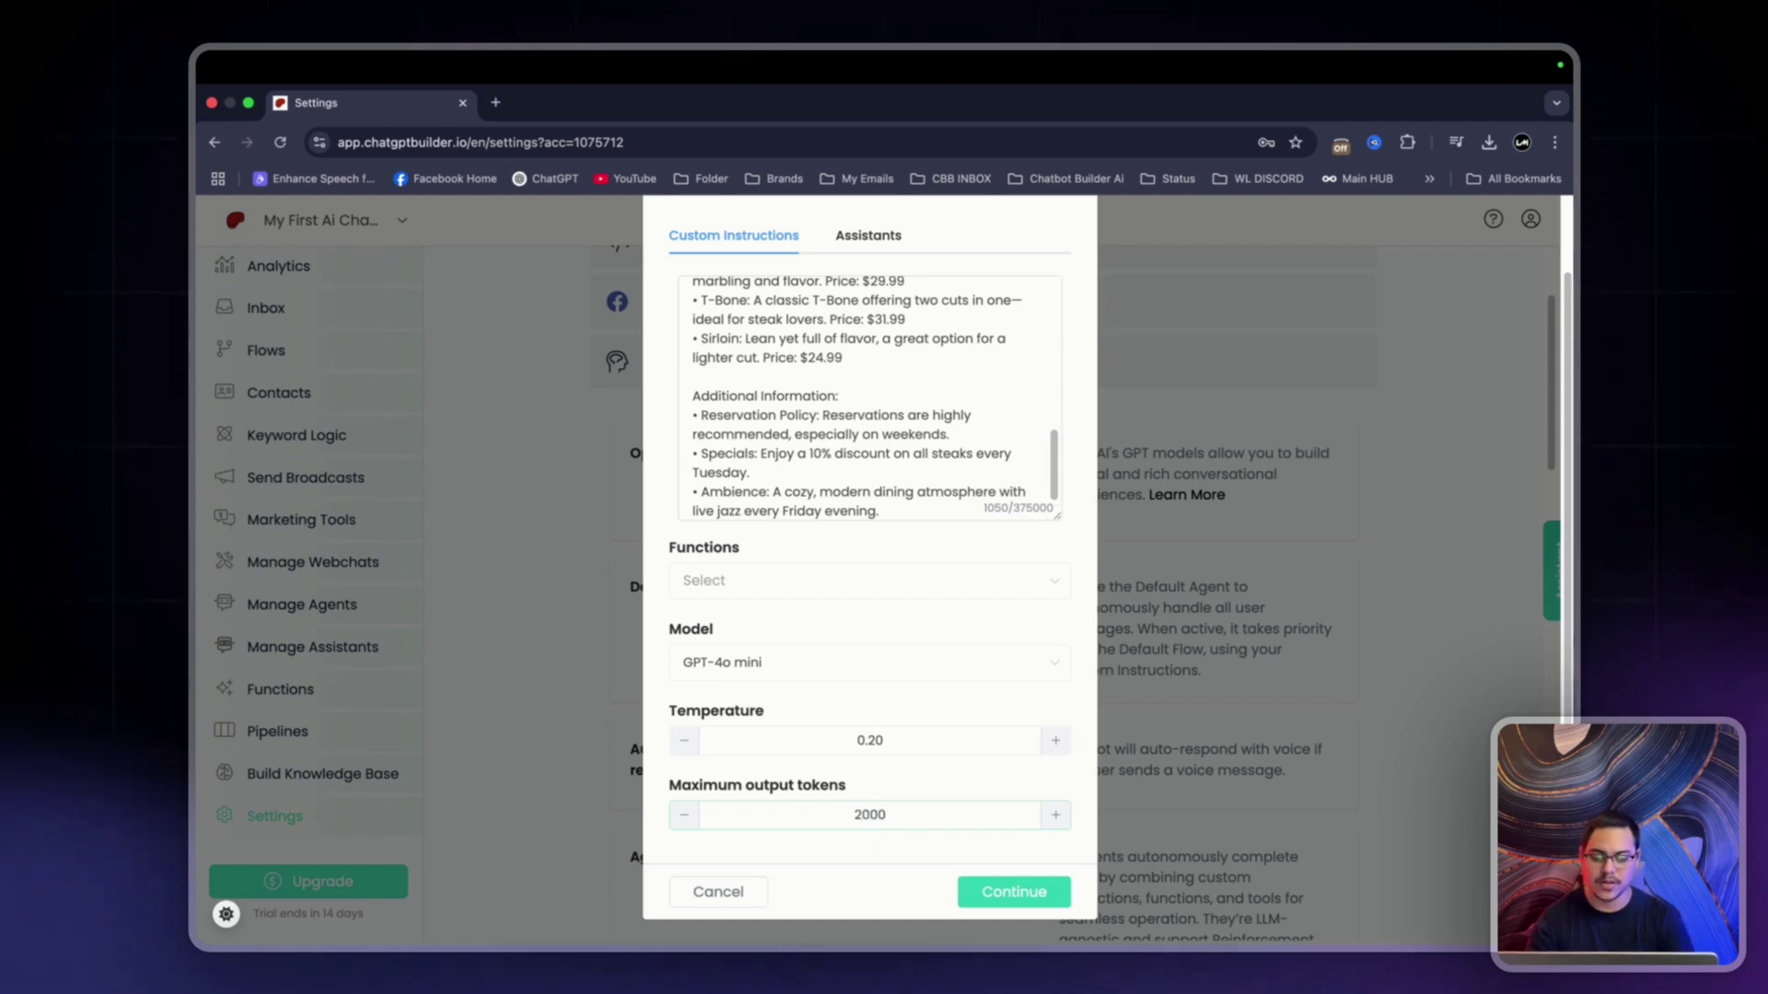
click(958, 889)
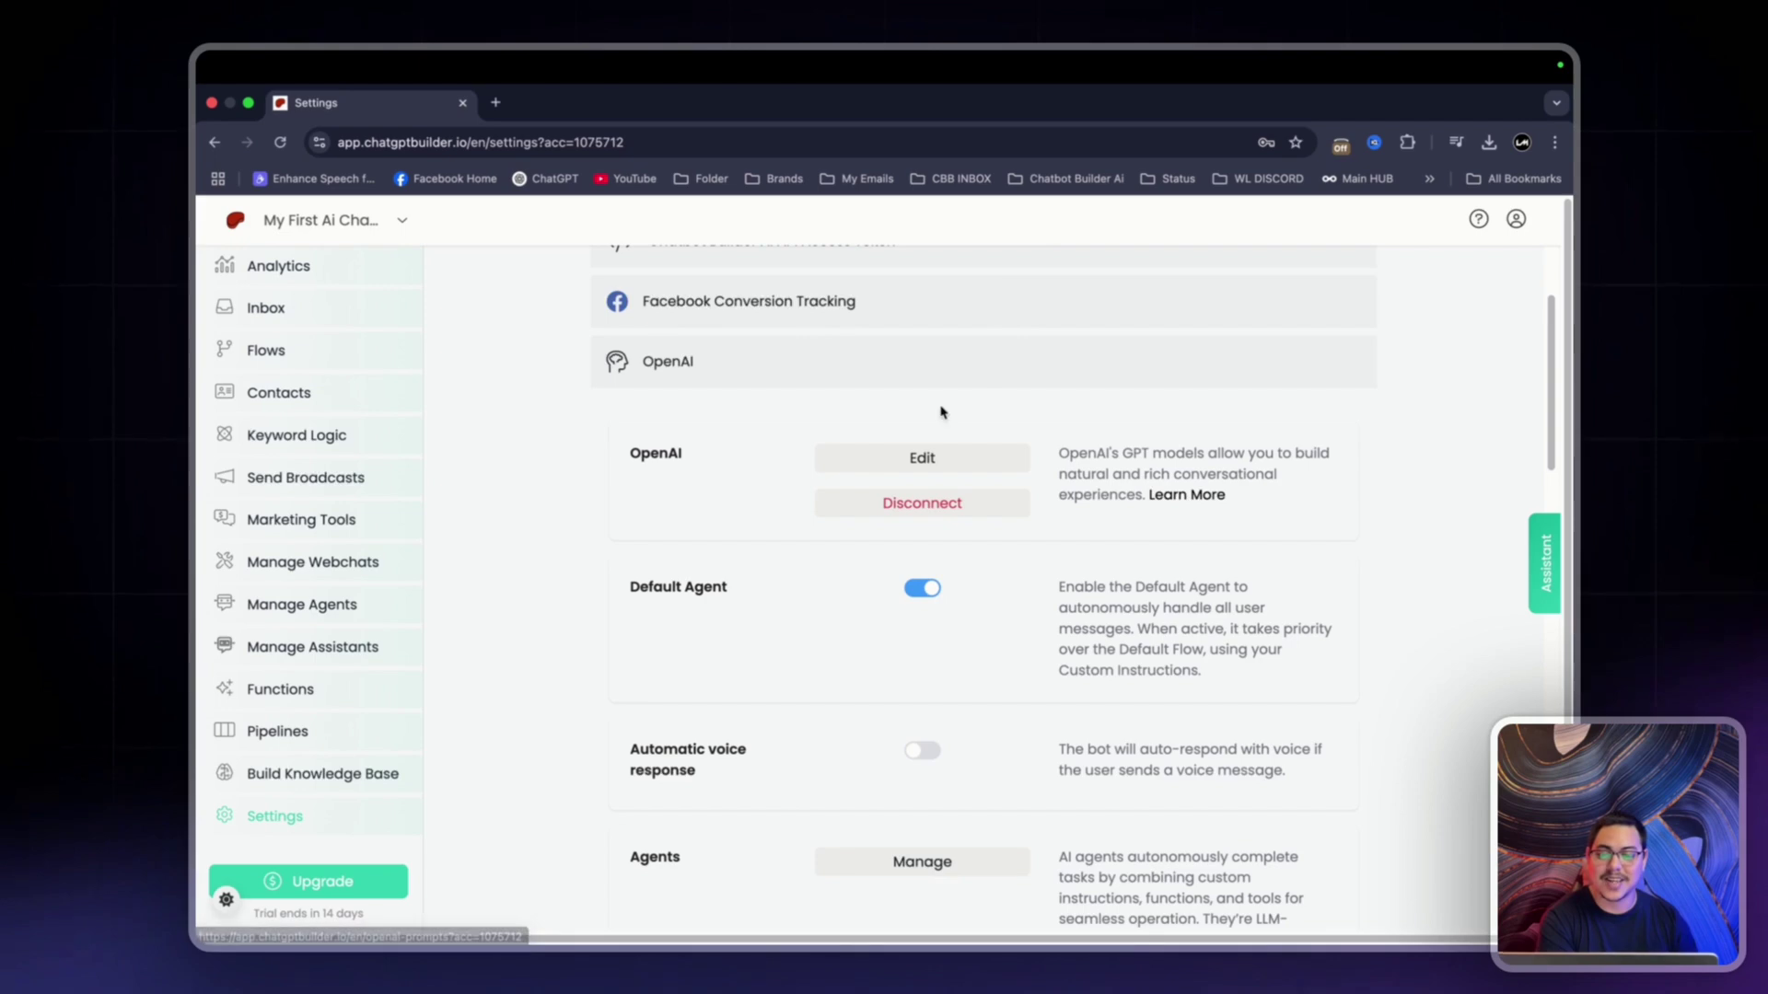
Collapse OpenAI, browse the STARTER TEMPLATES flows folder, then return to the main Flows list.
click(896, 370)
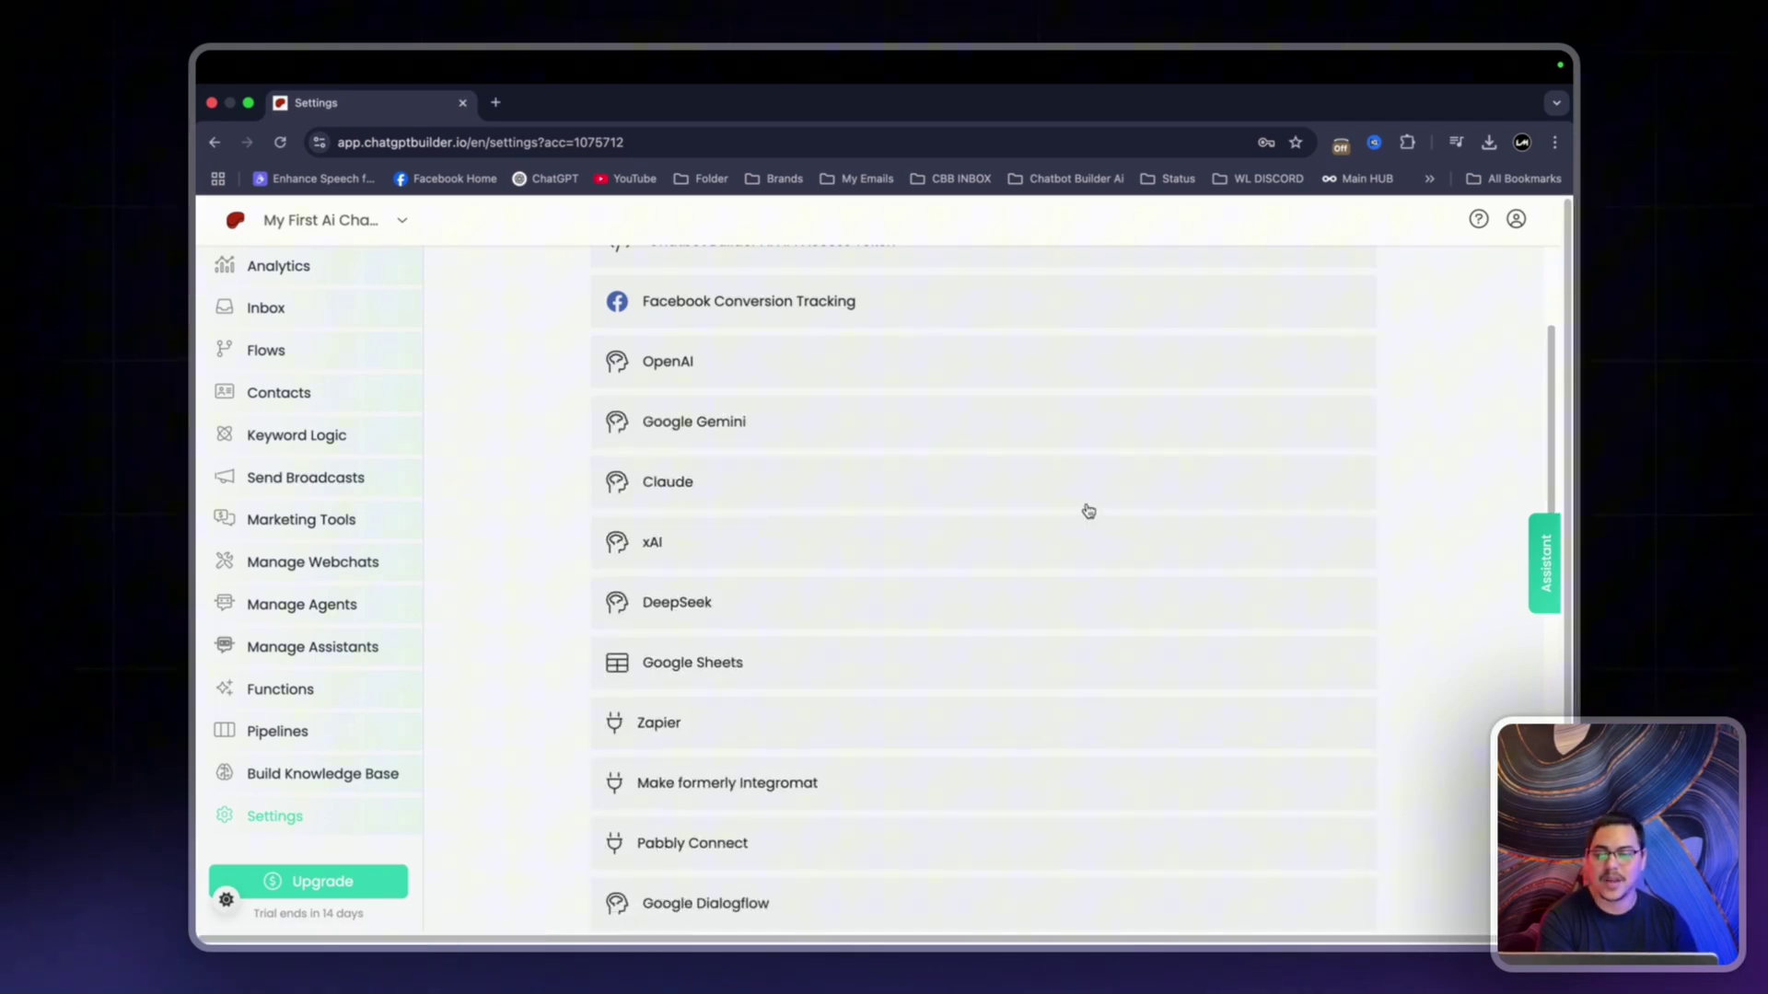
scroll(1083, 507, up, 3)
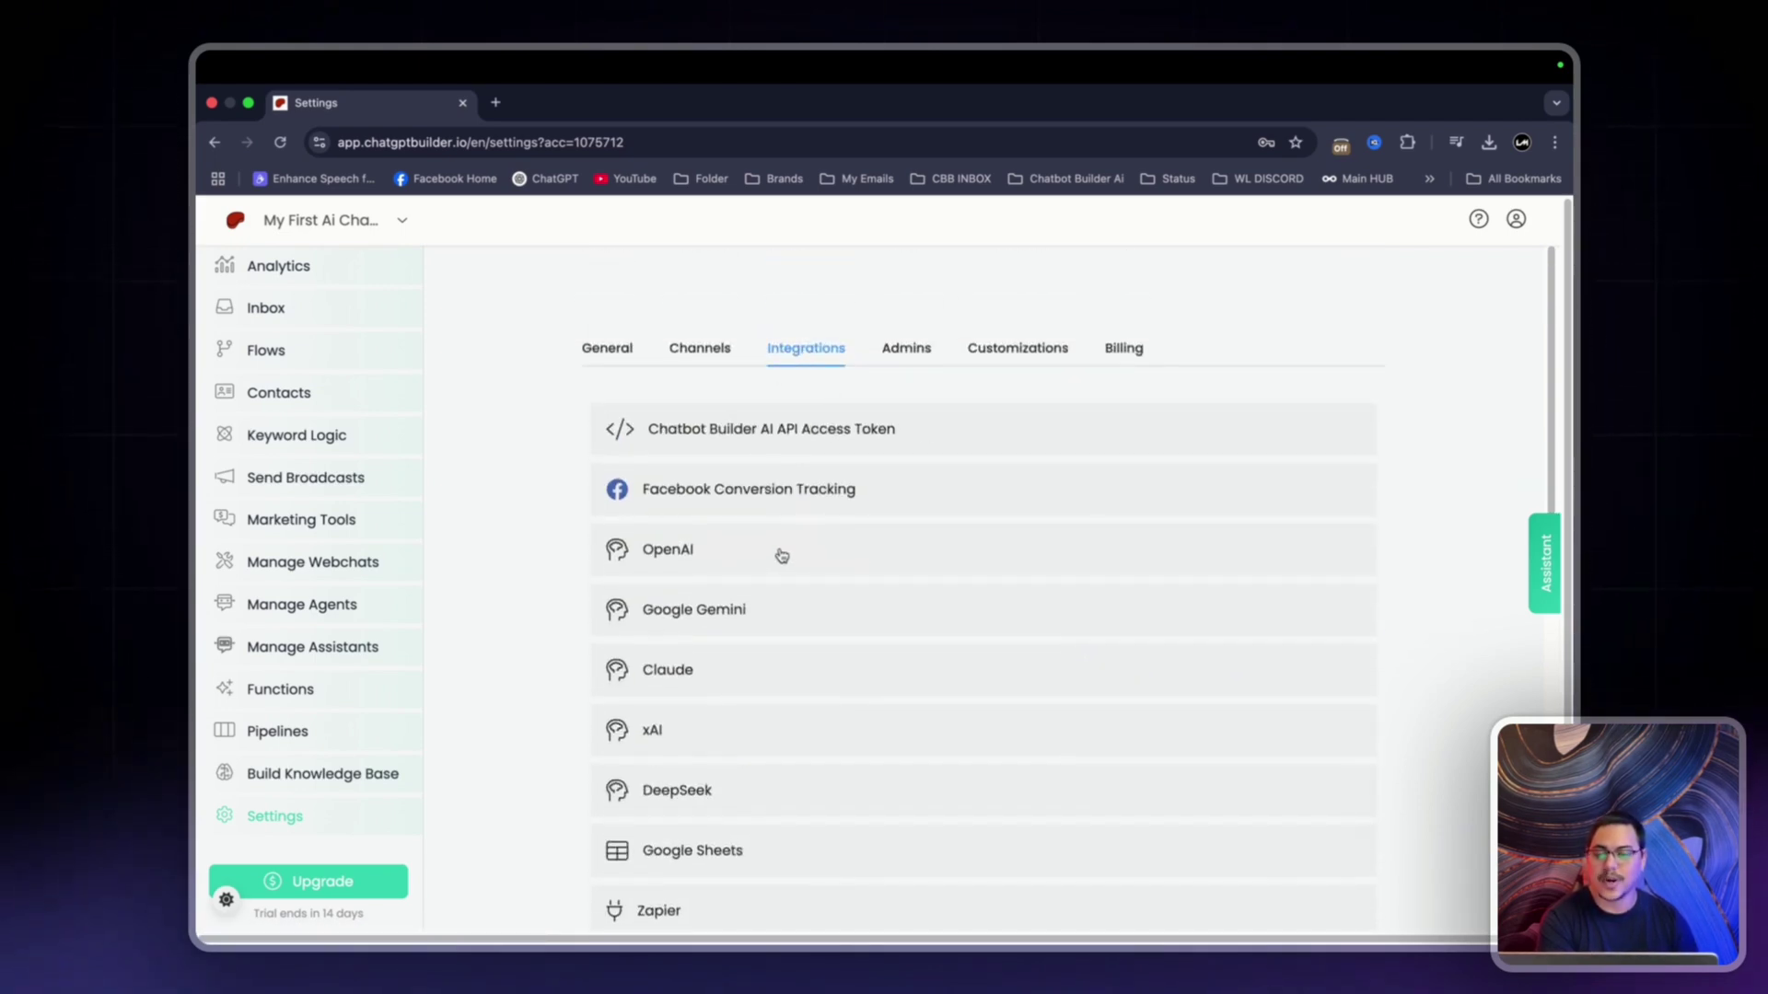
click(262, 354)
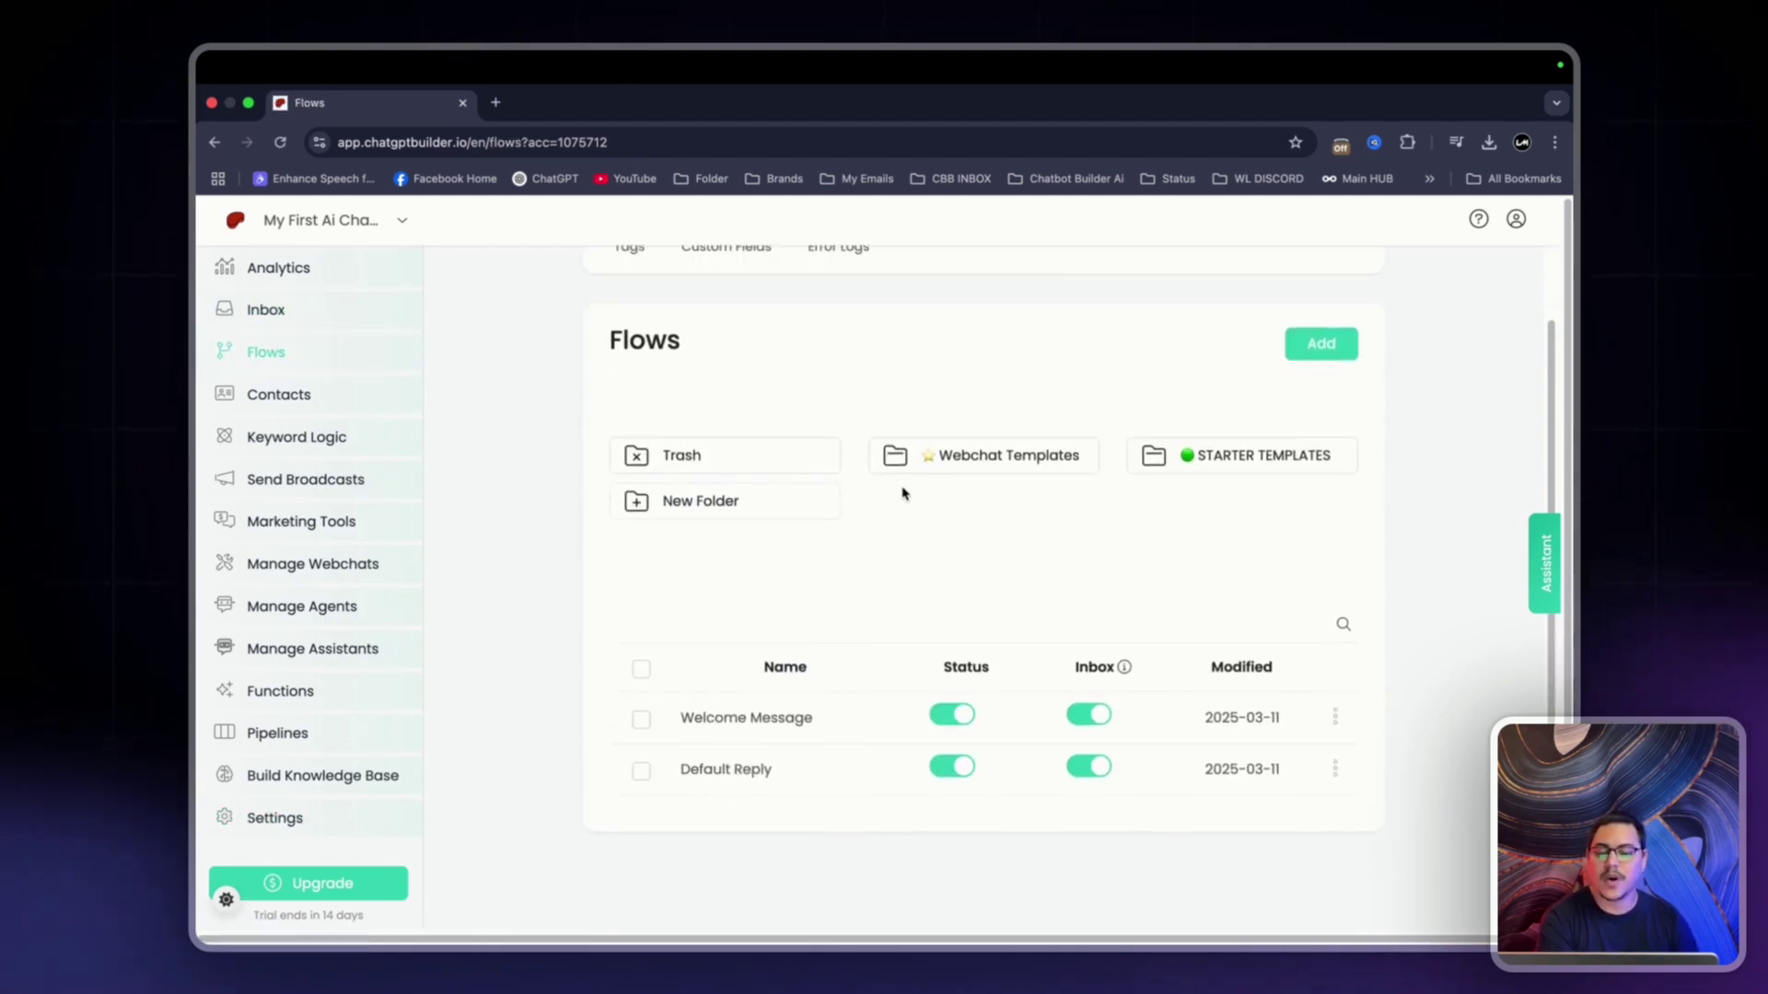
click(1239, 463)
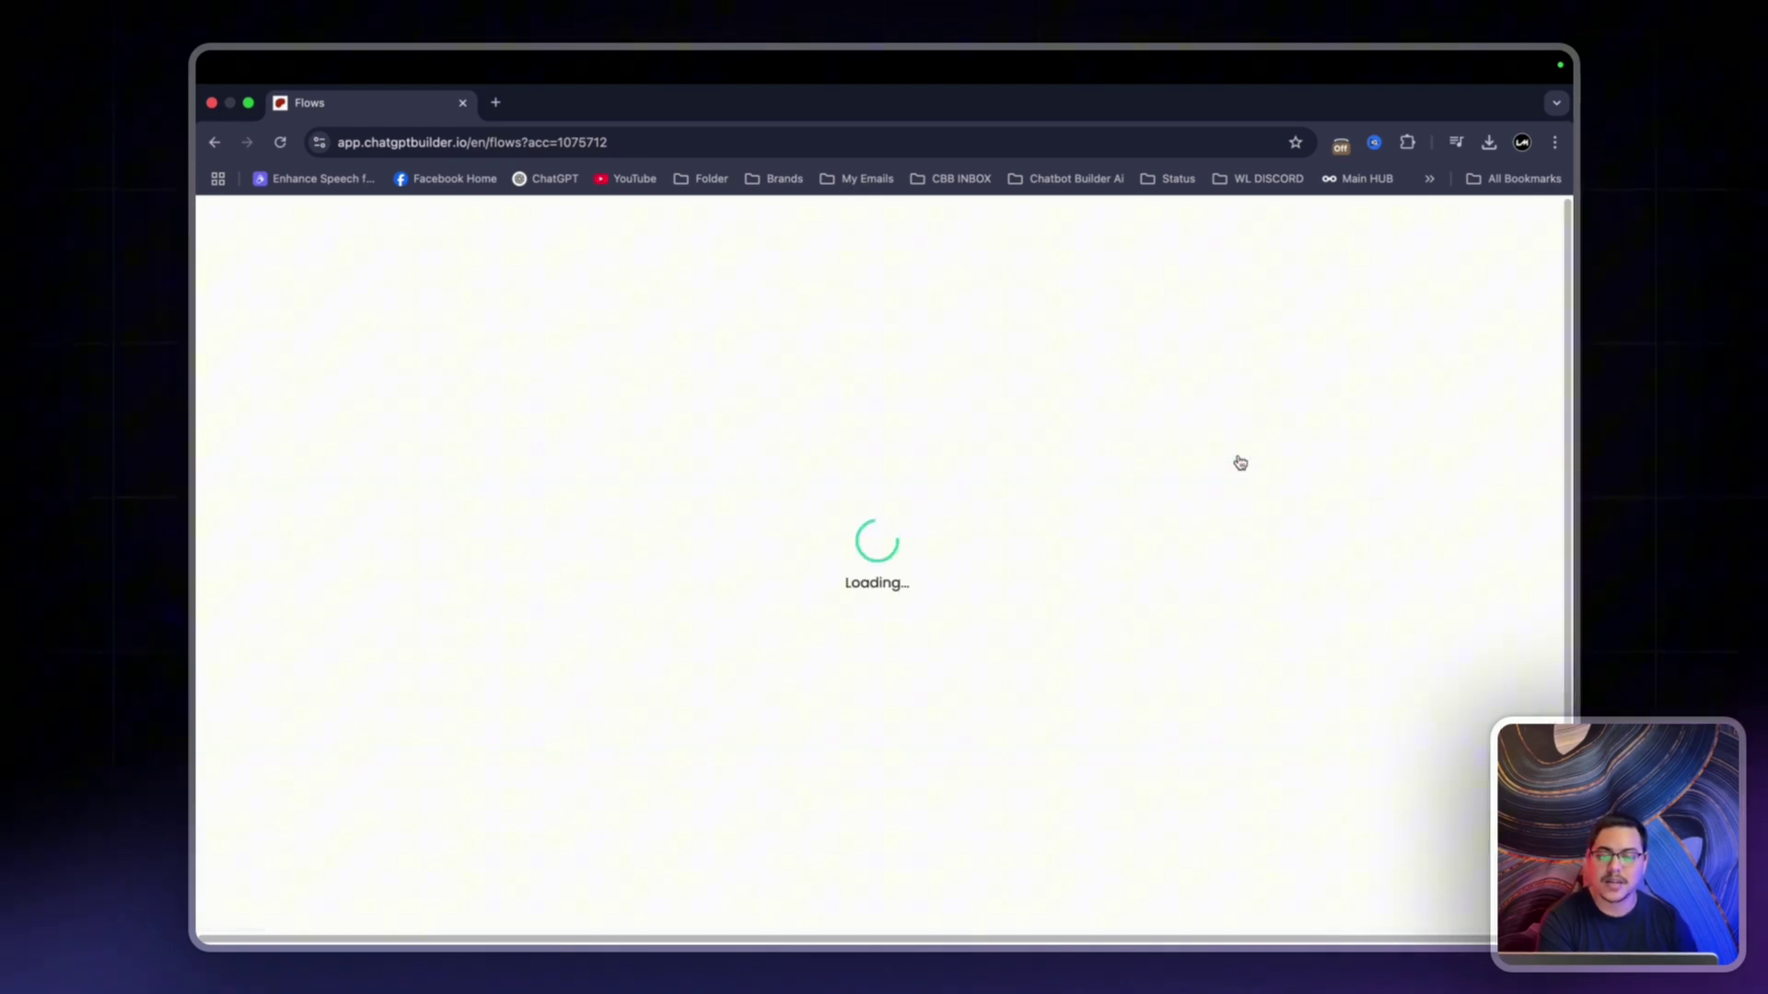
scroll(819, 627, down, 3)
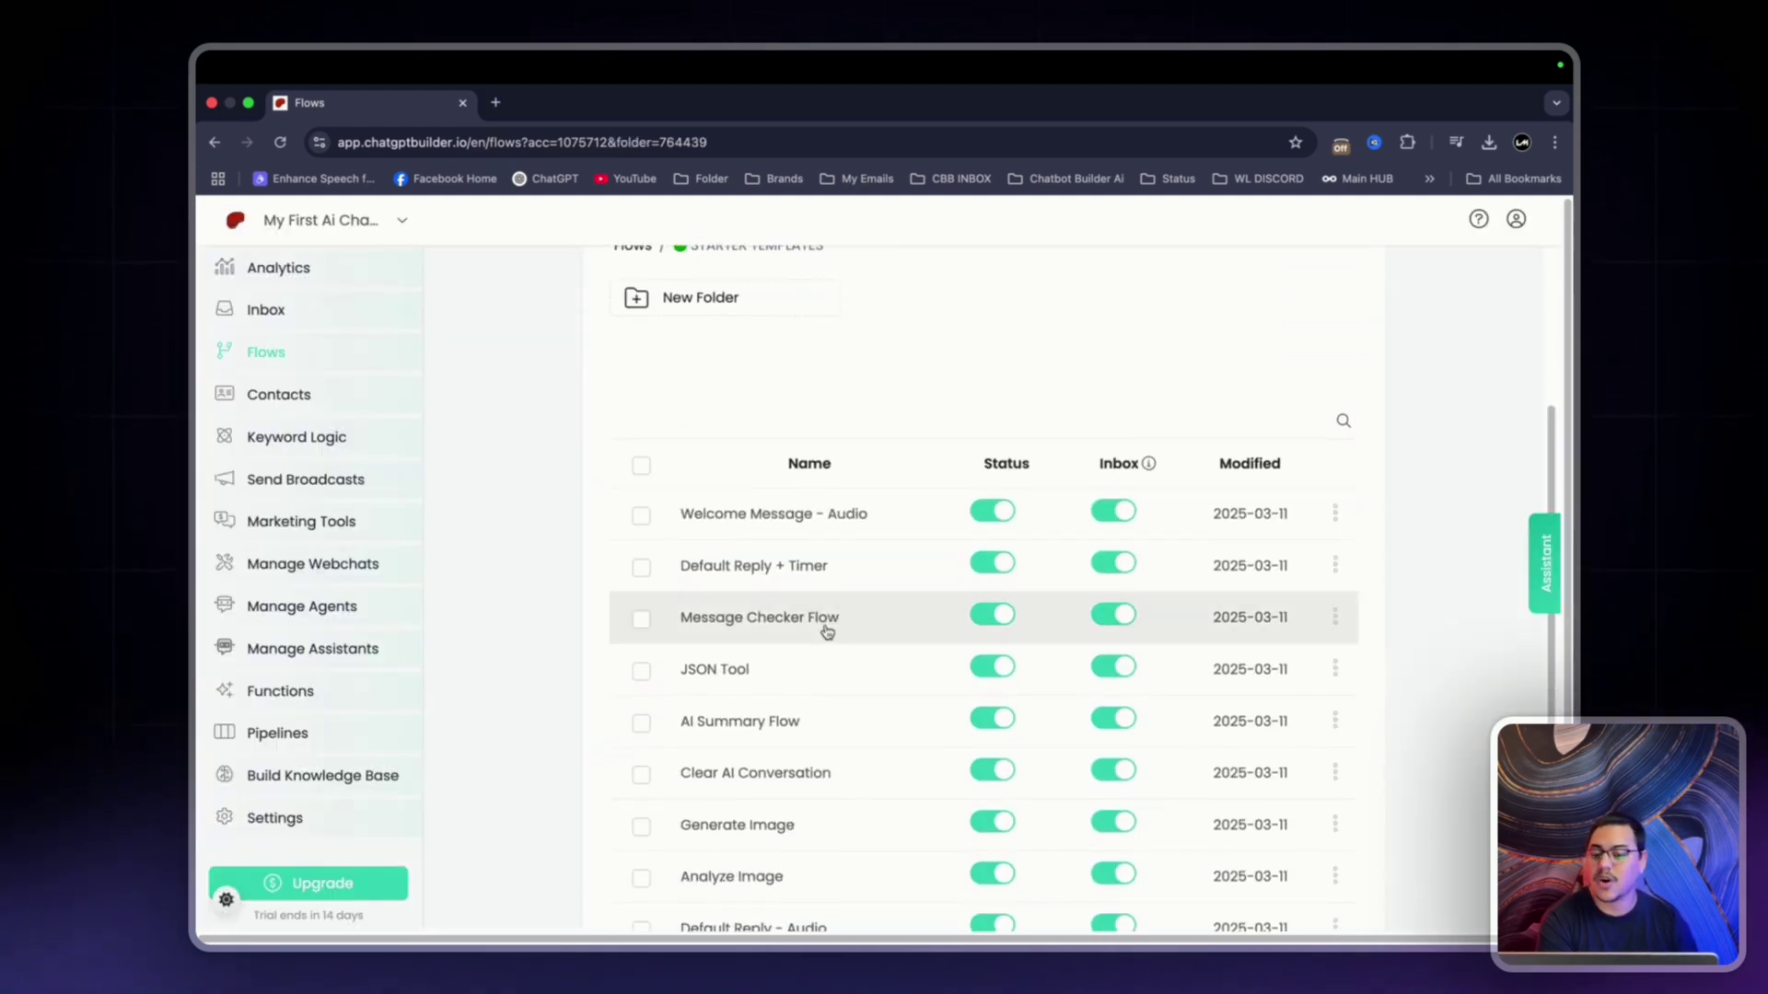
scroll(827, 632, down, 2)
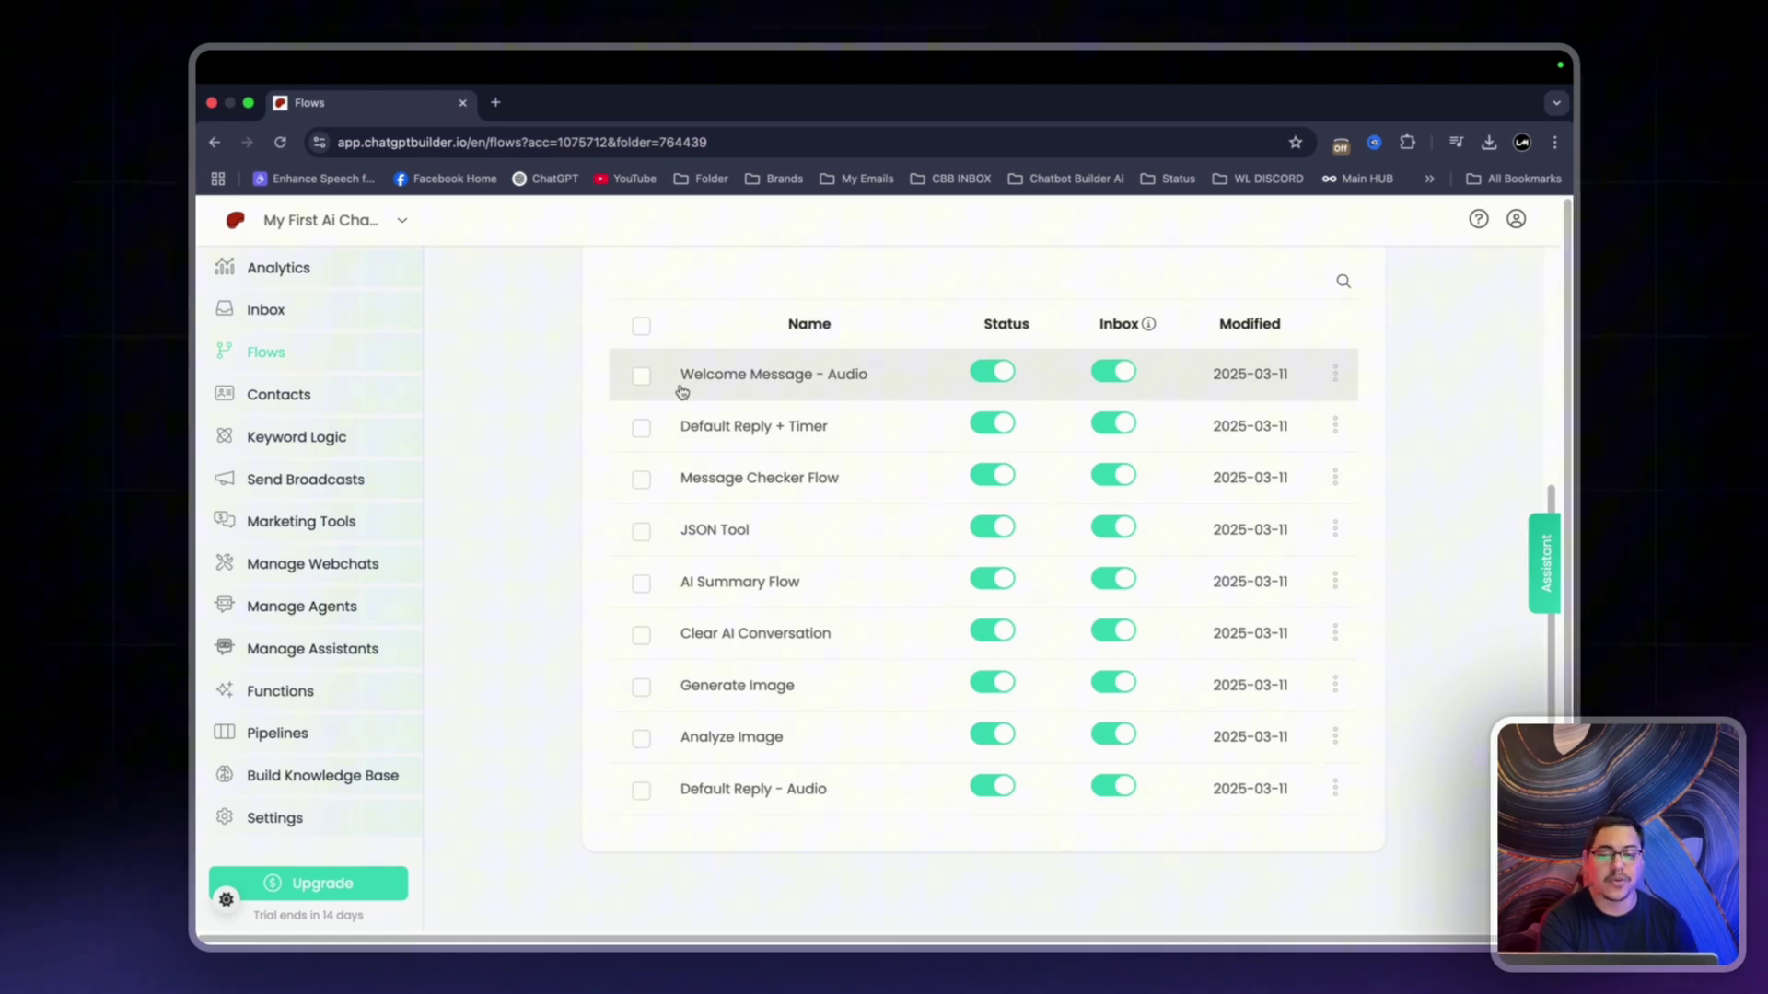
scroll(911, 396, up, 1)
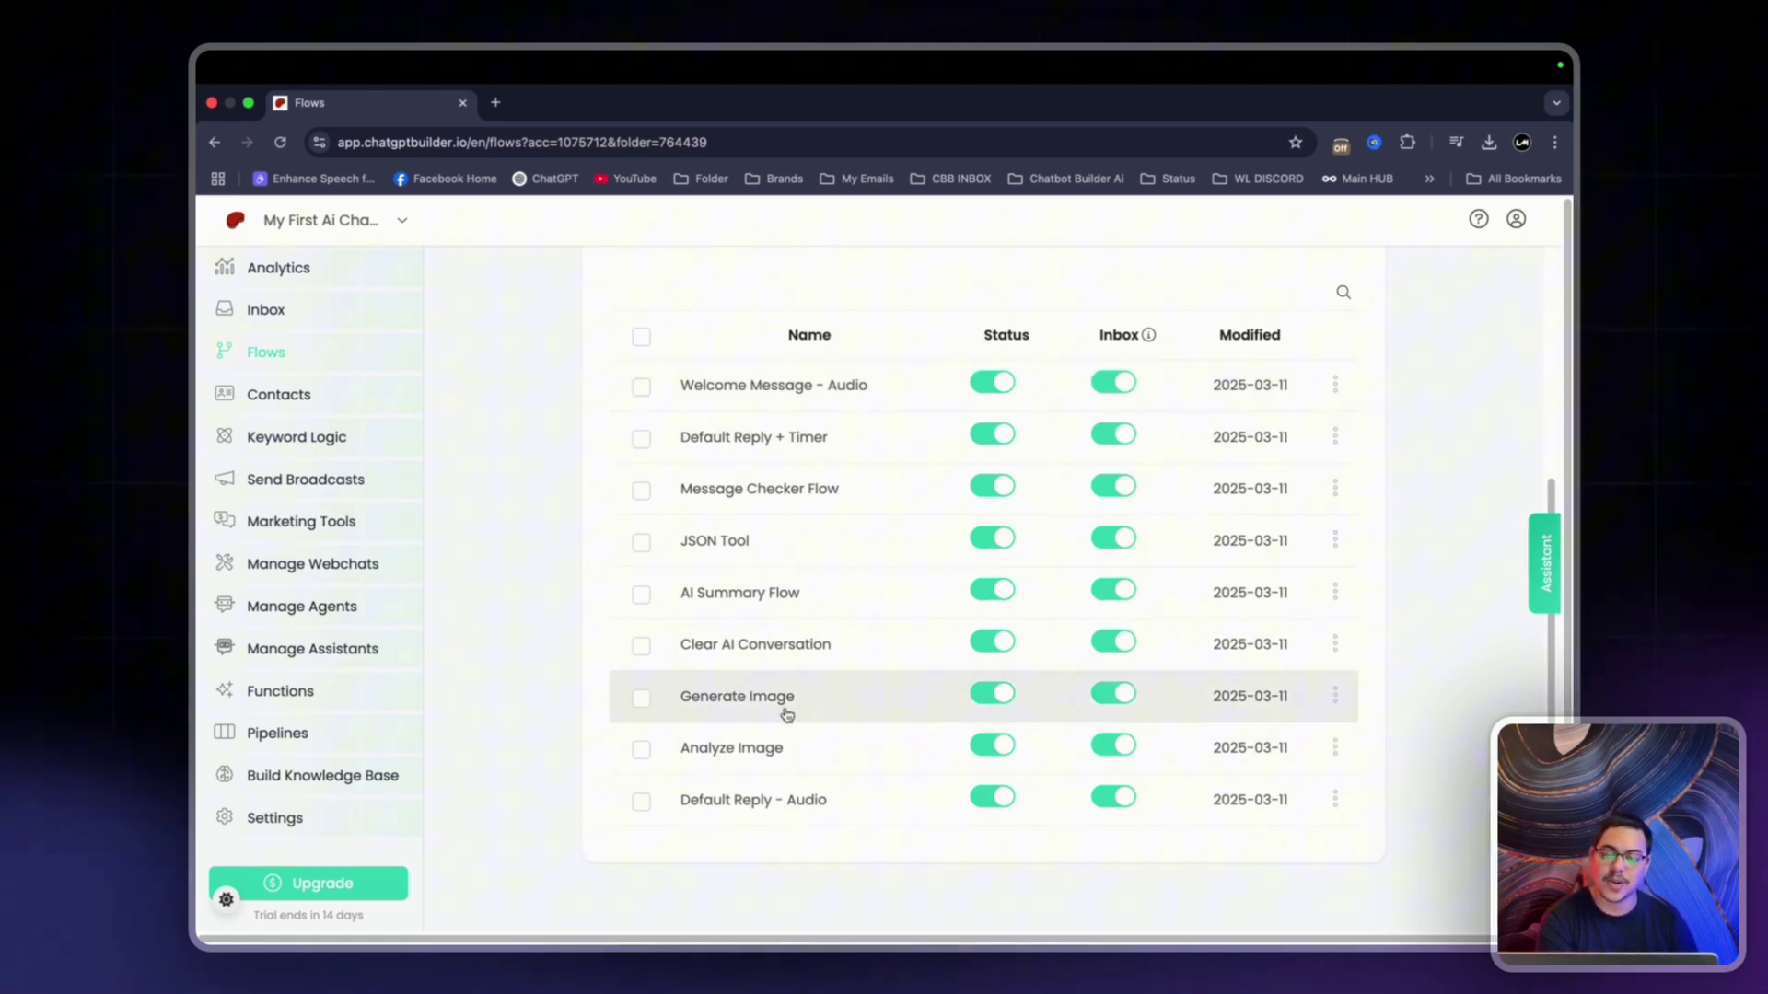
scroll(495, 479, up, 2)
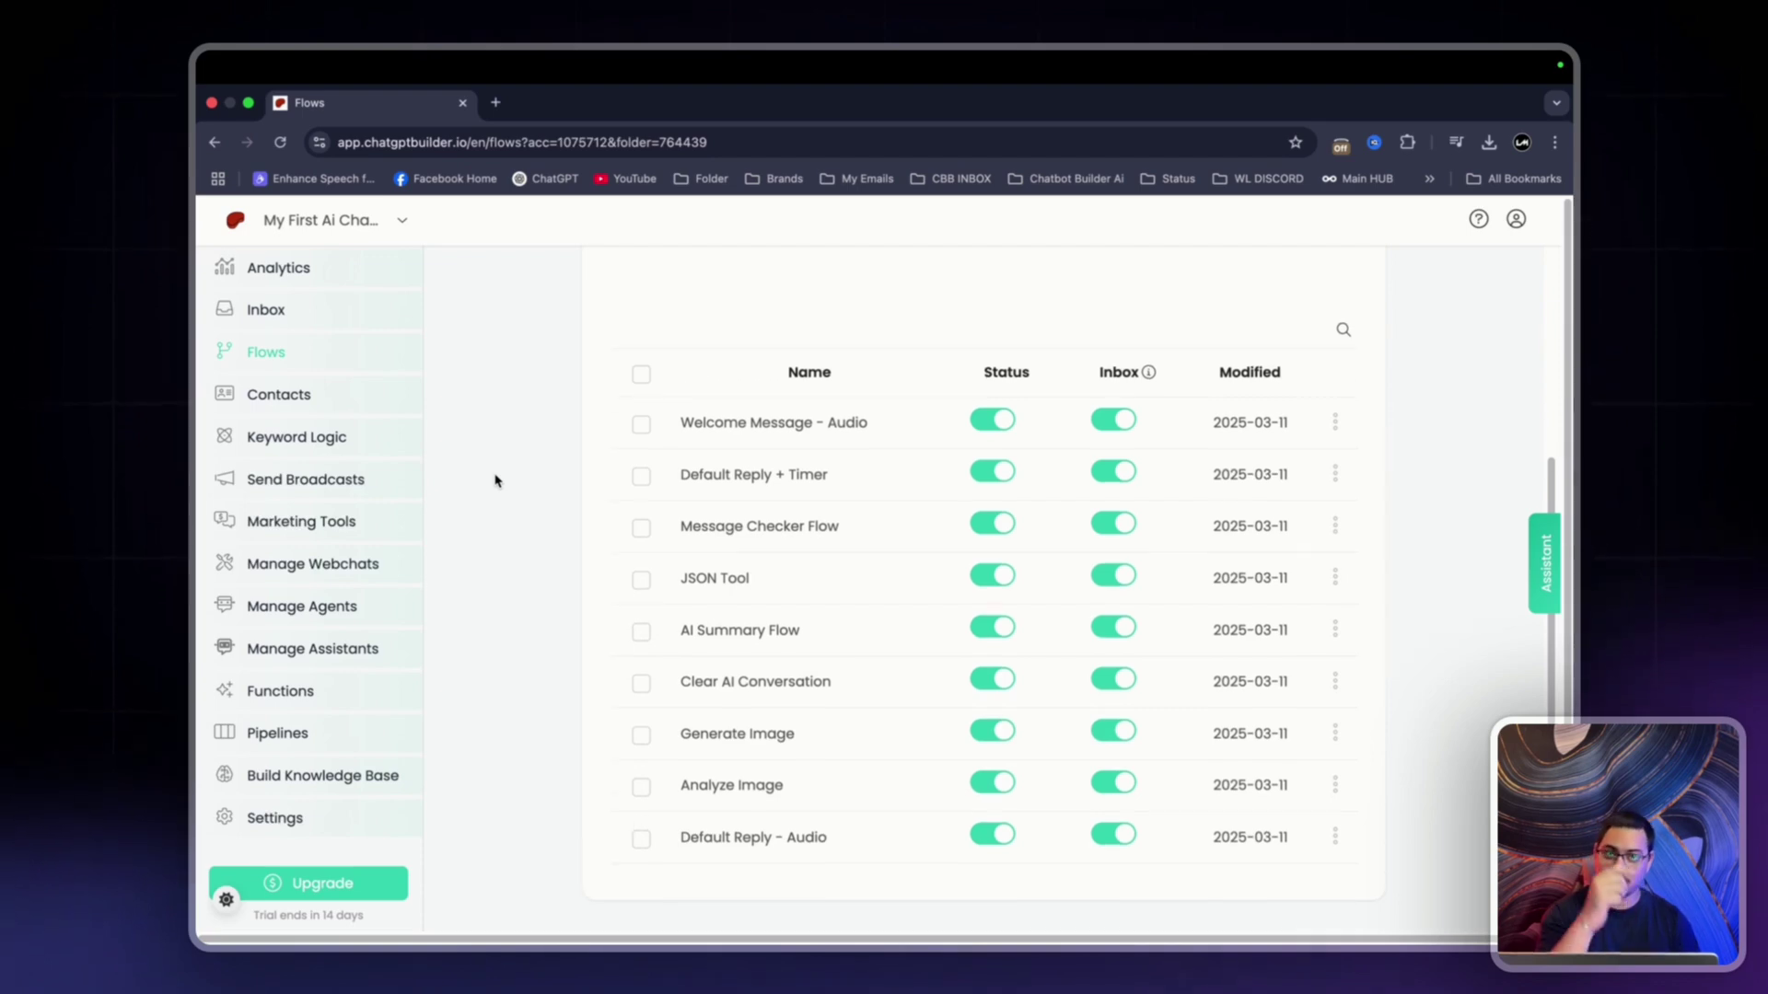
scroll(498, 477, up, 4)
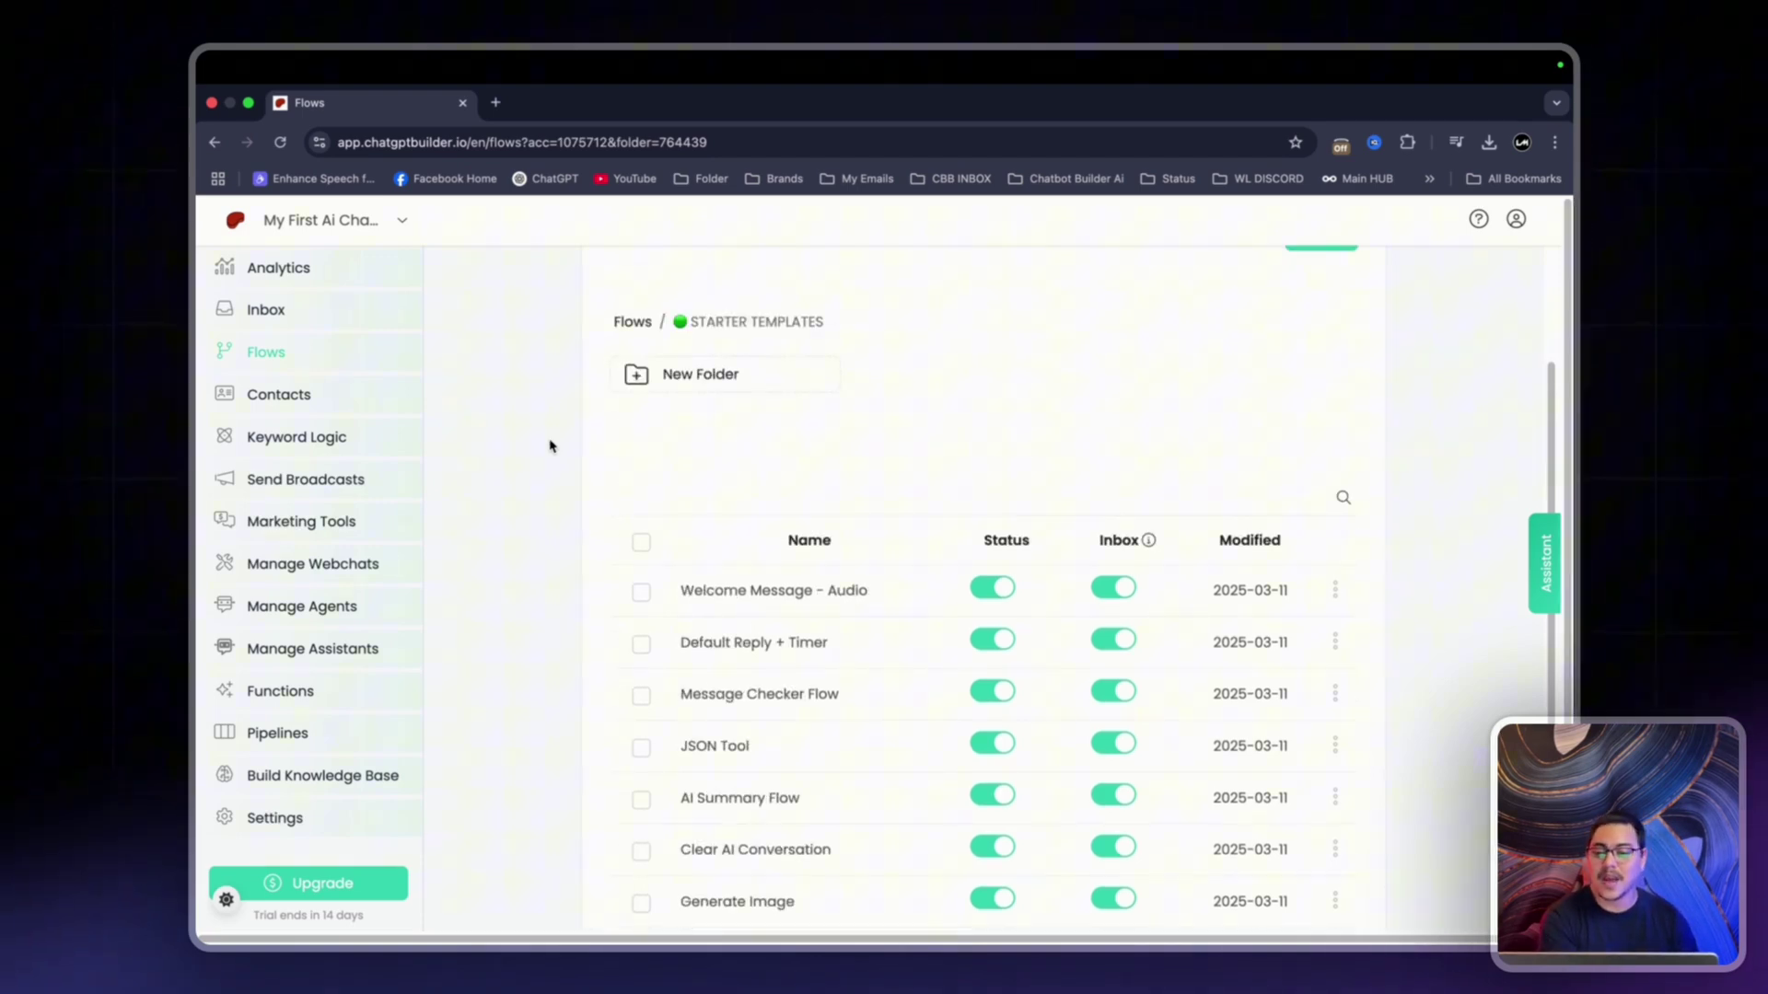
scroll(551, 447, up, 1)
click(633, 389)
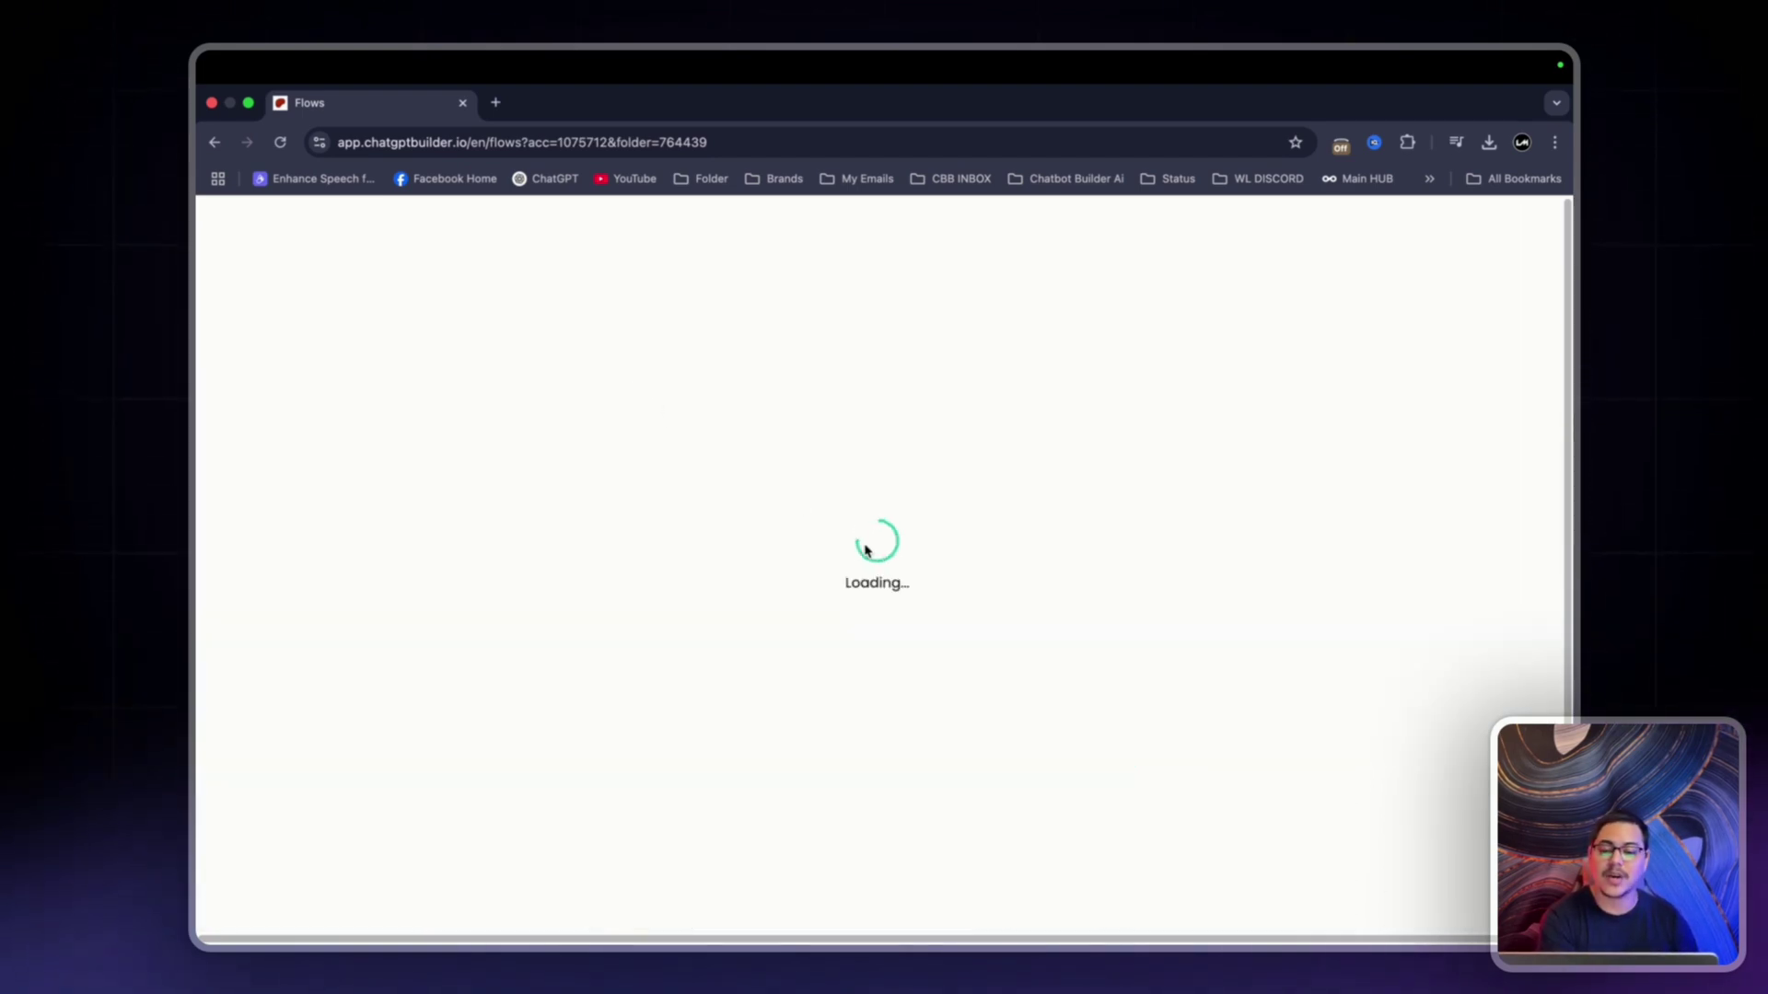
scroll(866, 549, down, 1)
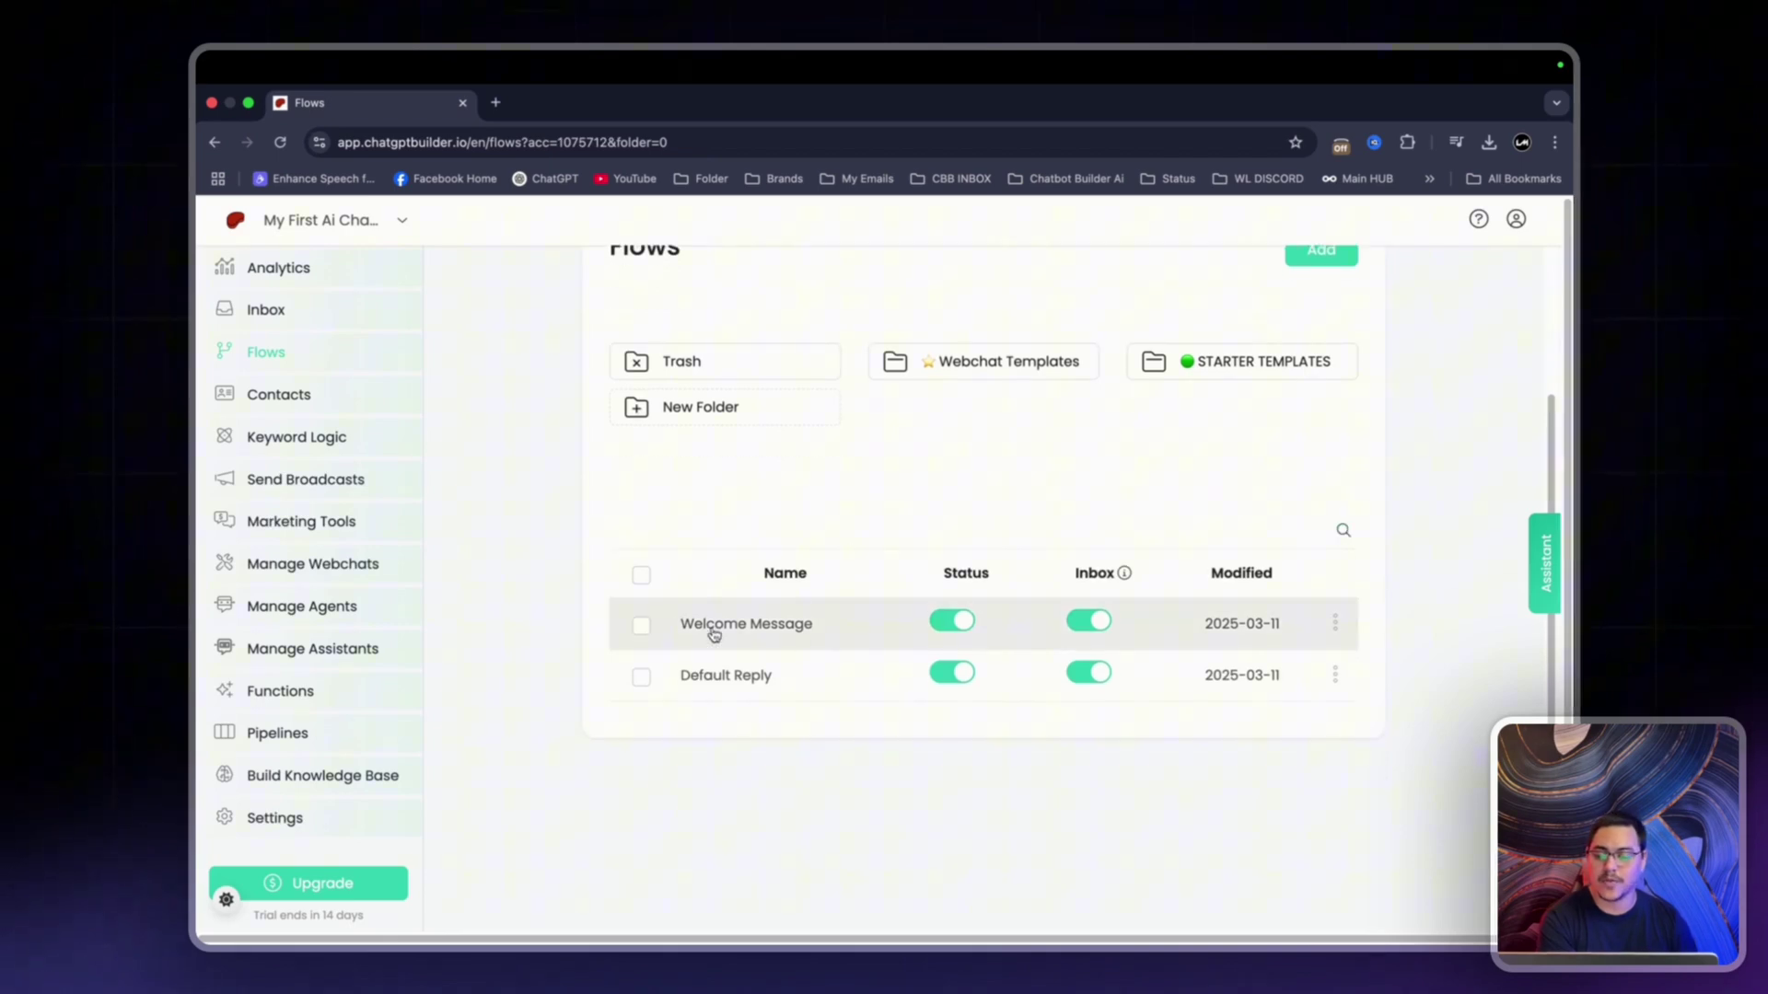
Open Welcome Message, drag Send Message up-left, and open the Generate Welcome Message step.
click(831, 628)
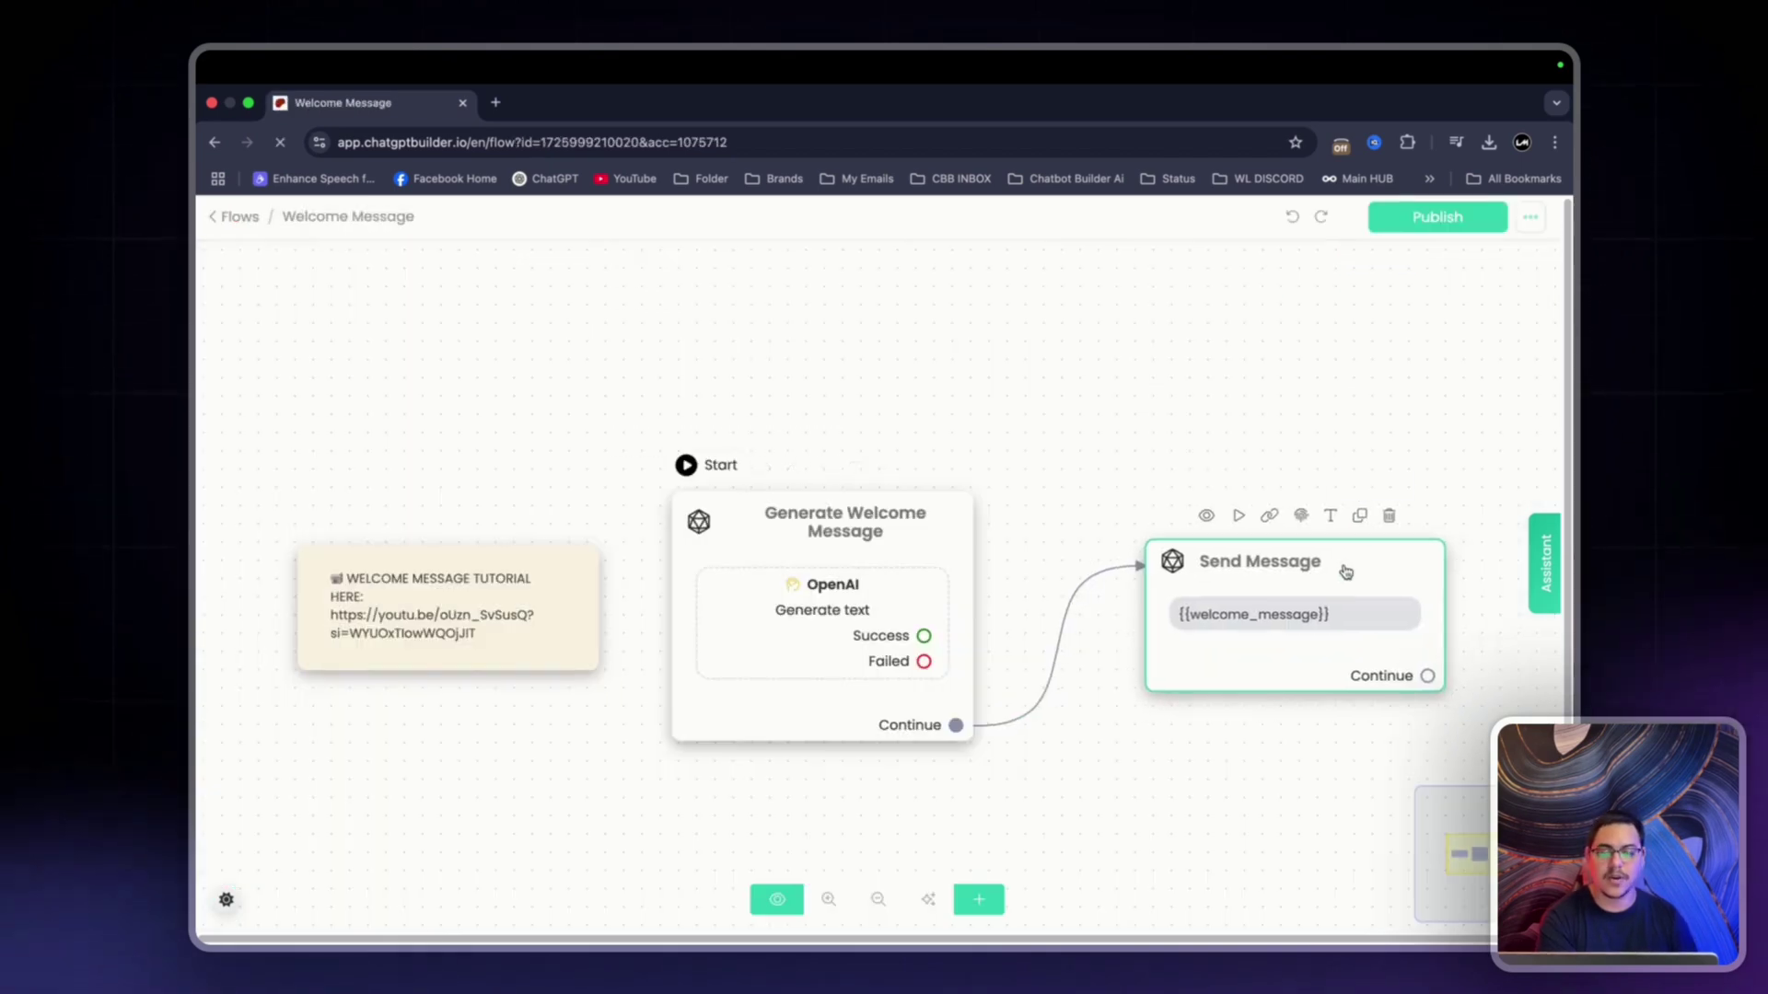
drag(1346, 572, 1252, 538)
scroll(1152, 663, down, 2)
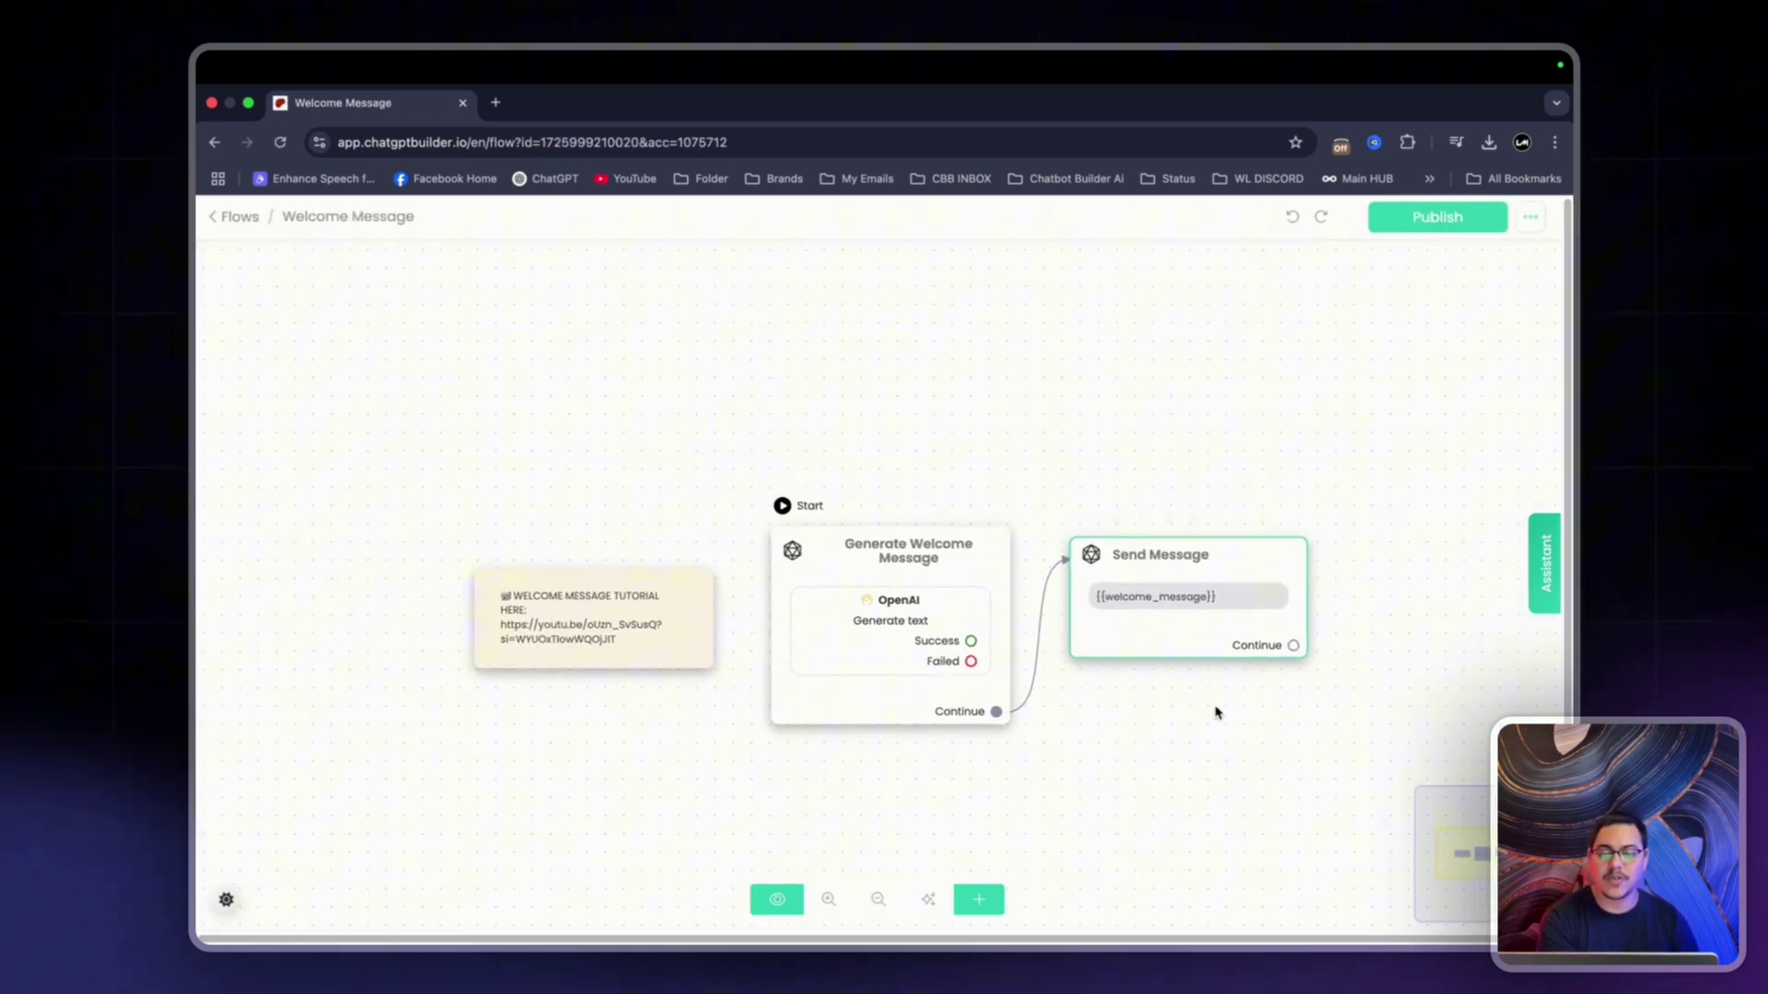
drag(1215, 710, 1093, 615)
click(1091, 615)
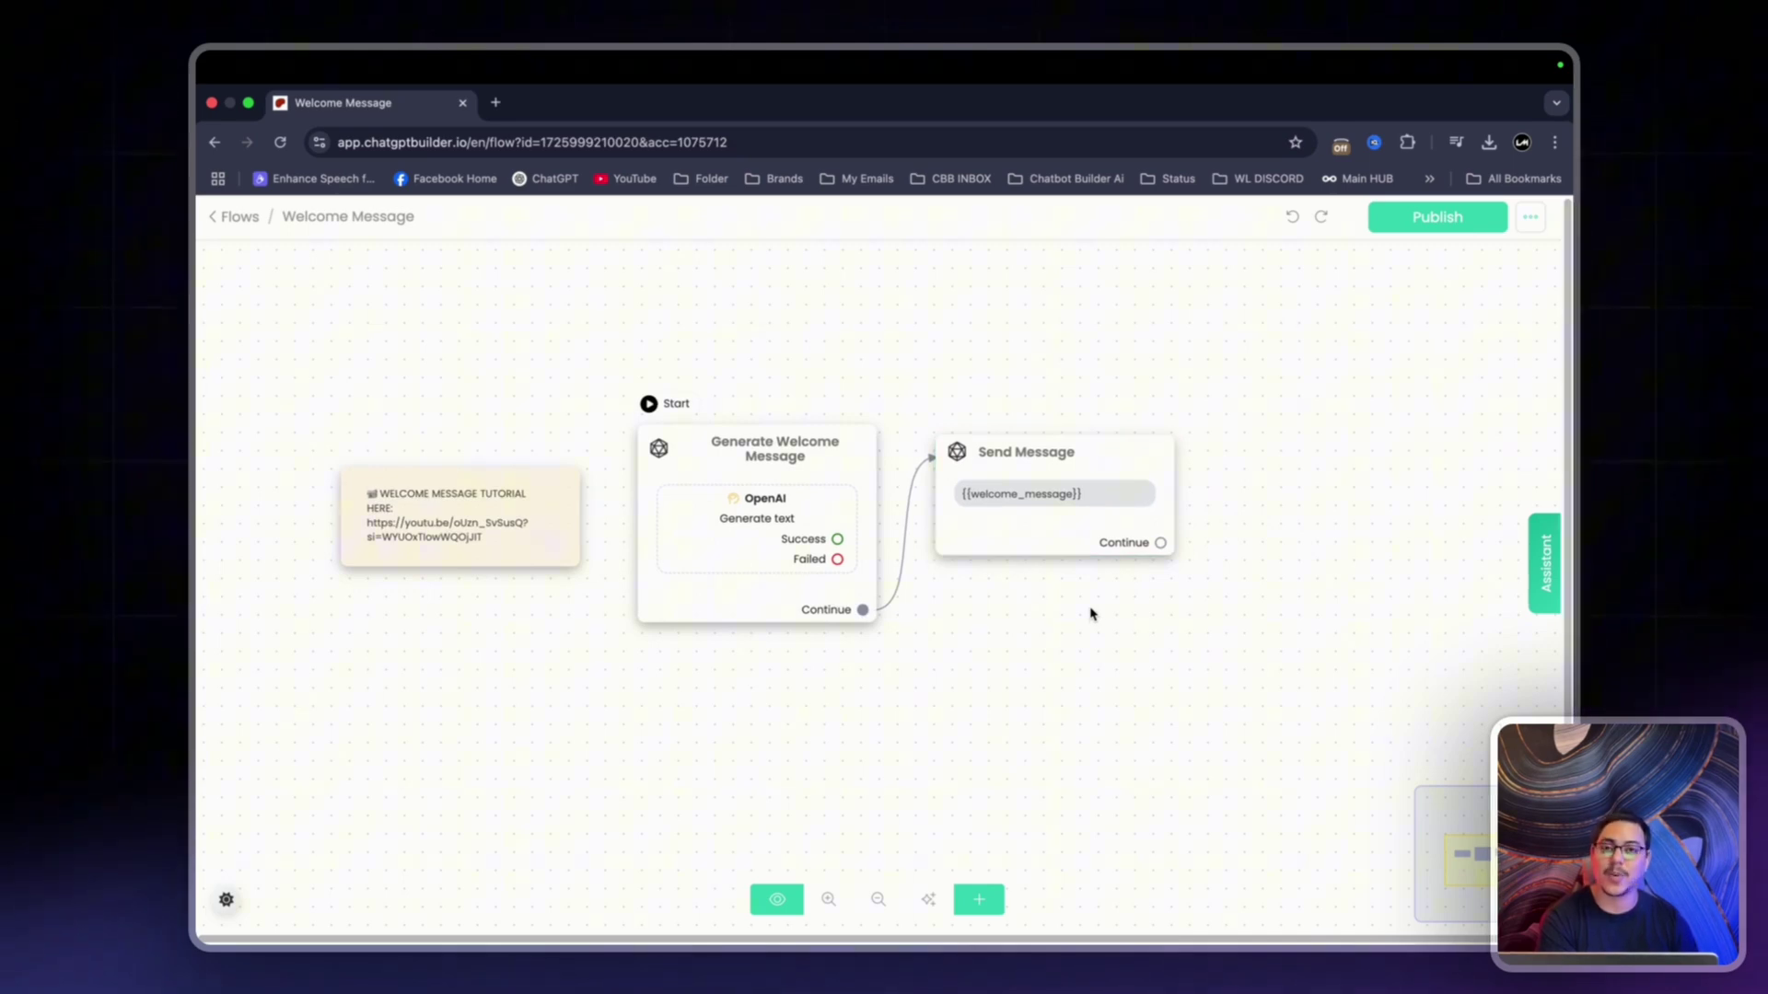
click(785, 482)
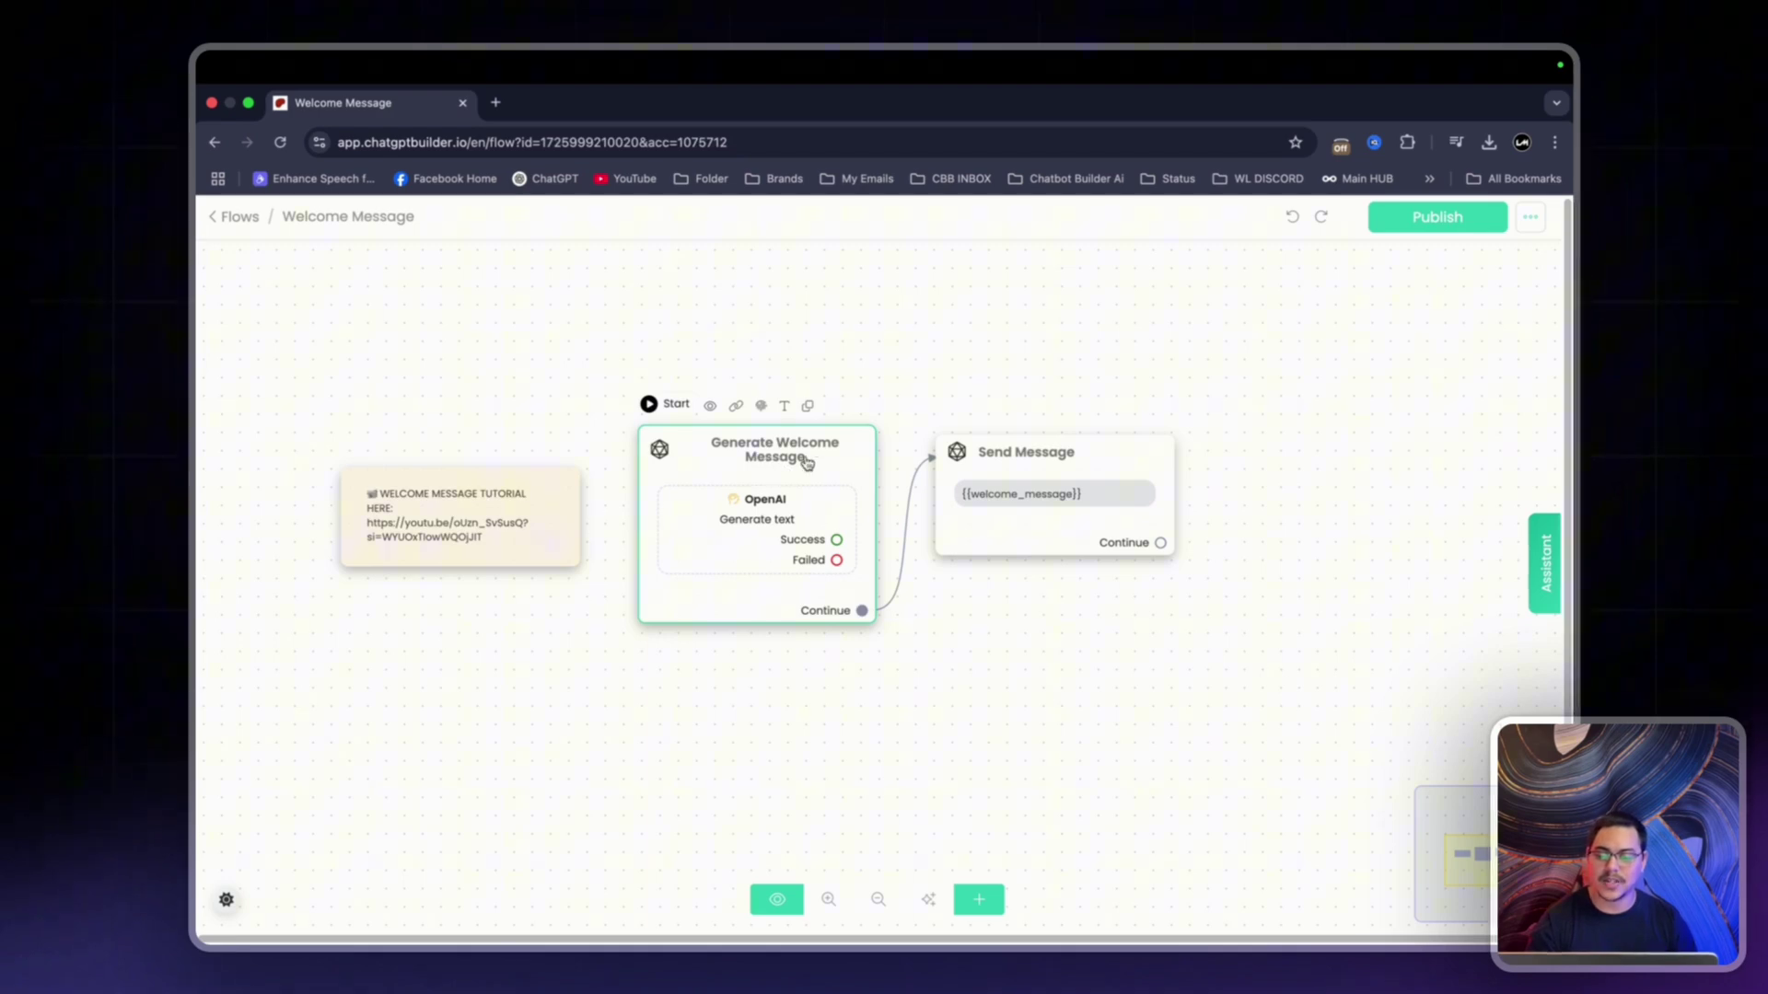
double_click(807, 462)
Append ', your job is to greet the user to Steak Haven Restaurant' to the custom instructions.
click(440, 478)
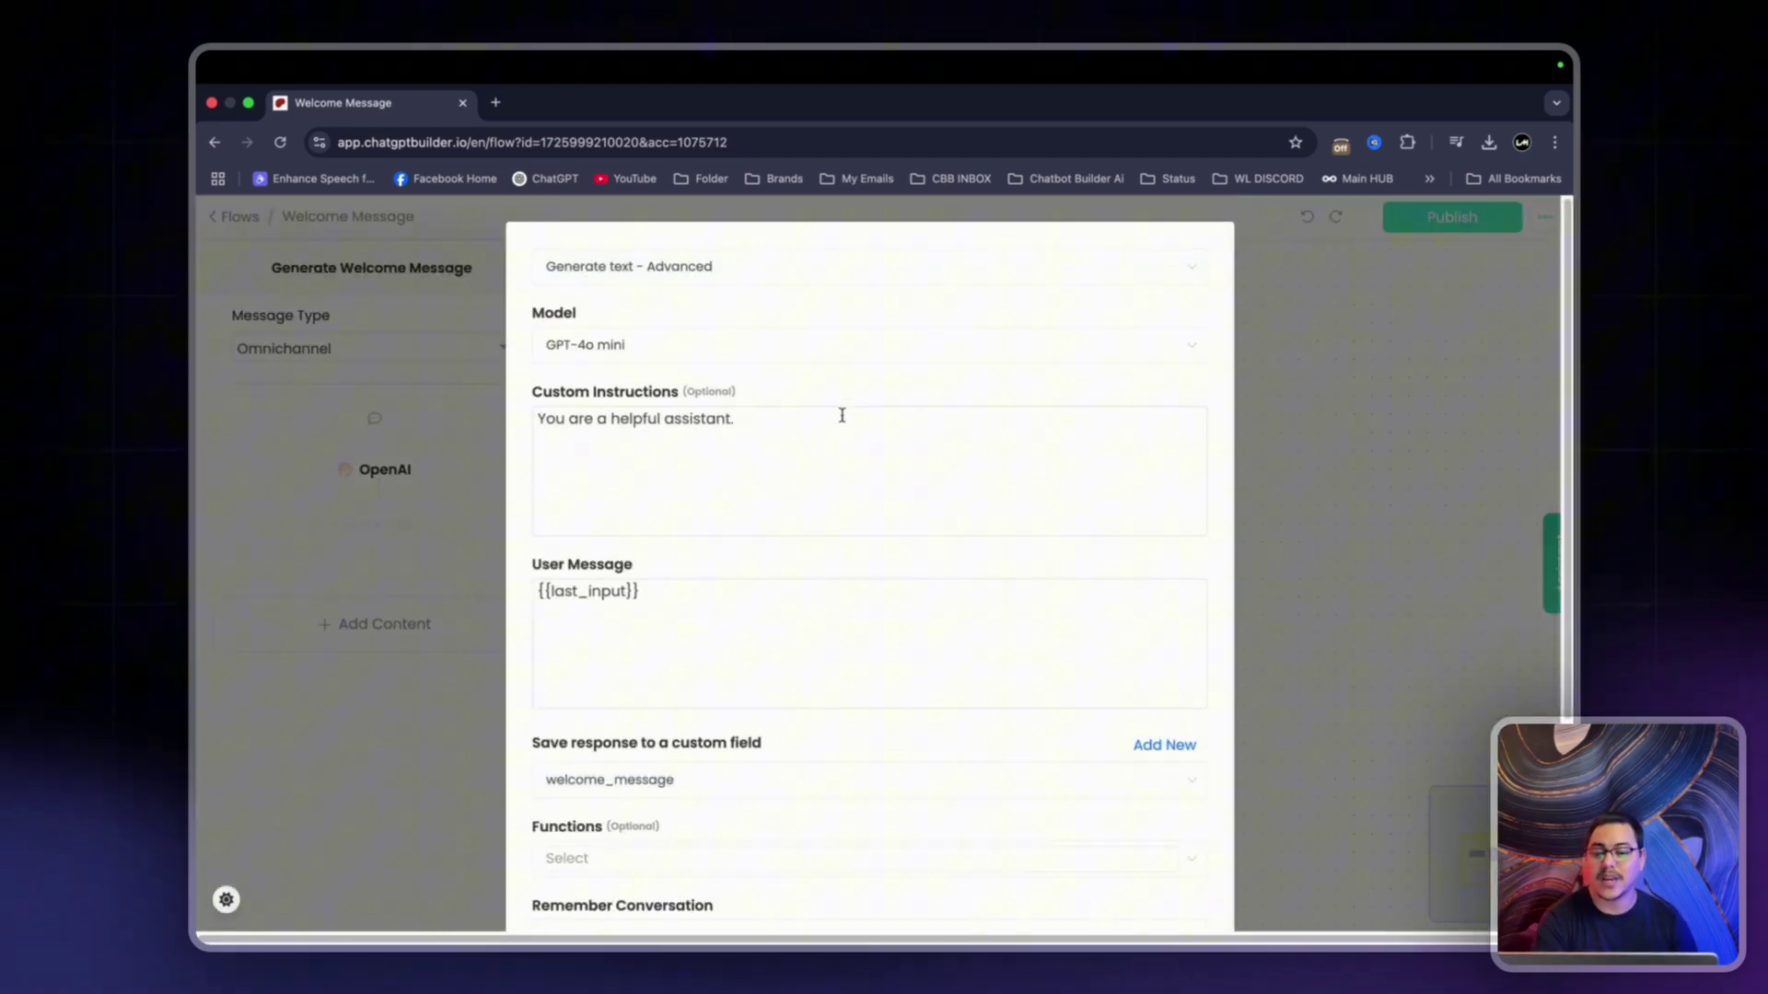
click(841, 415)
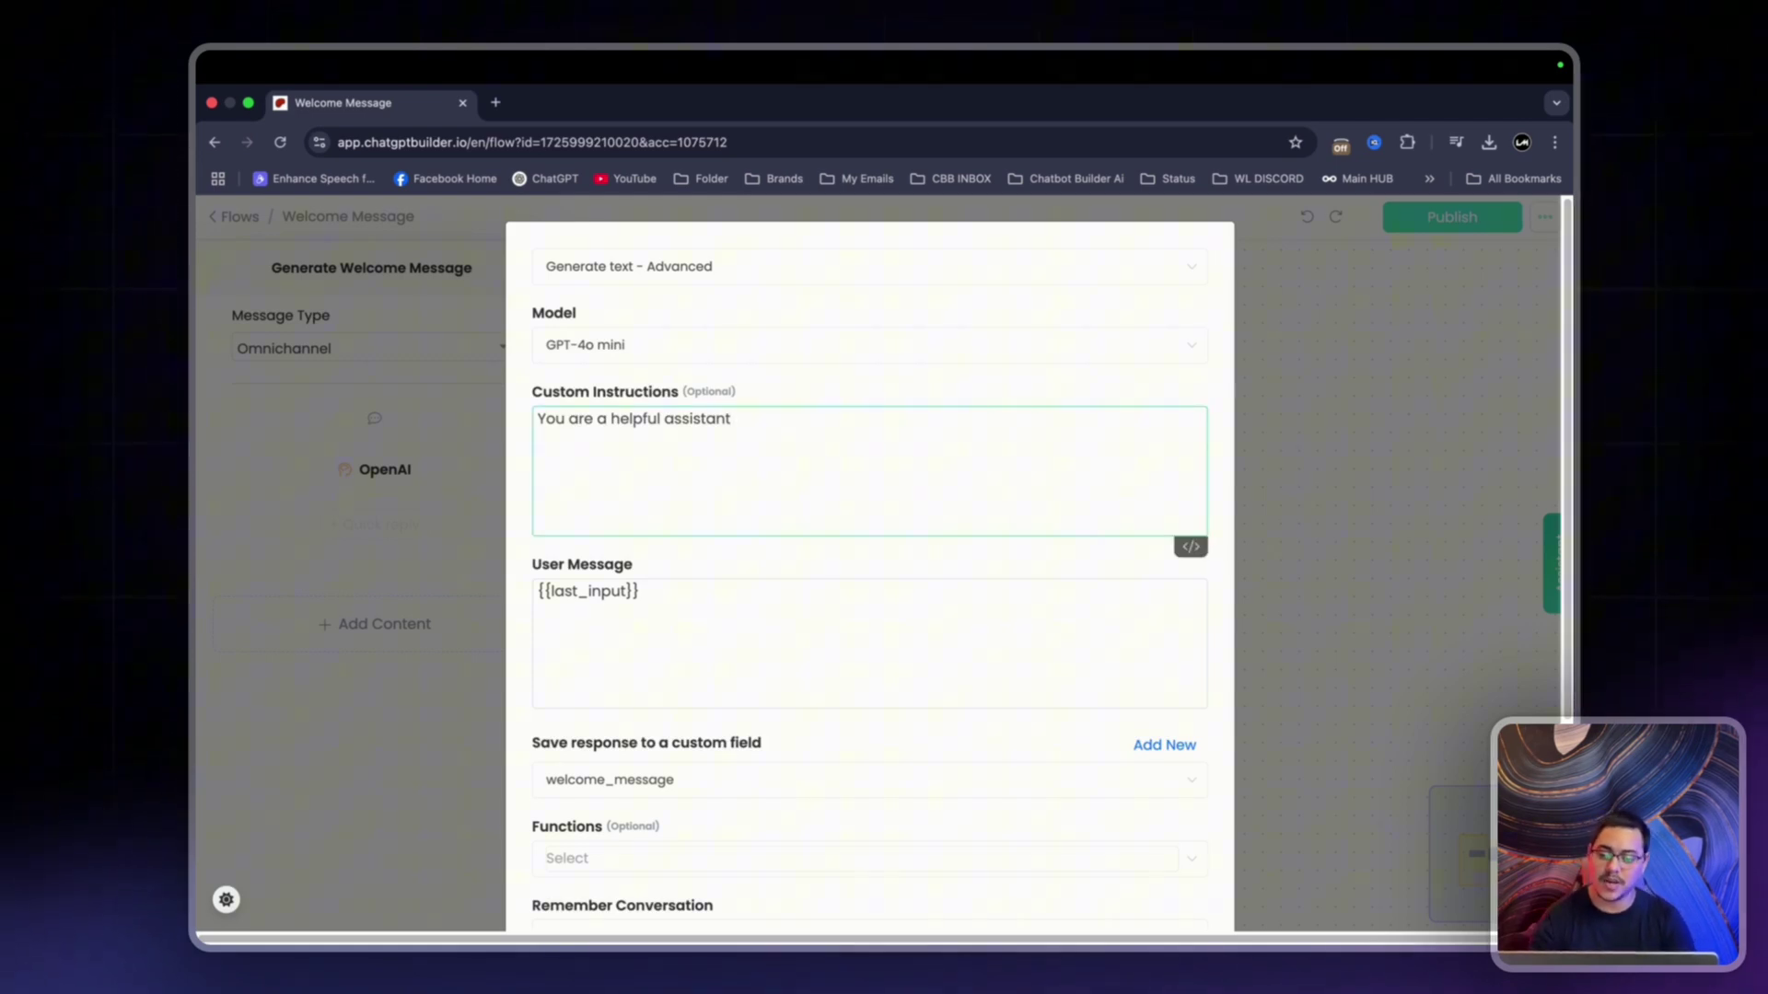
text(,)
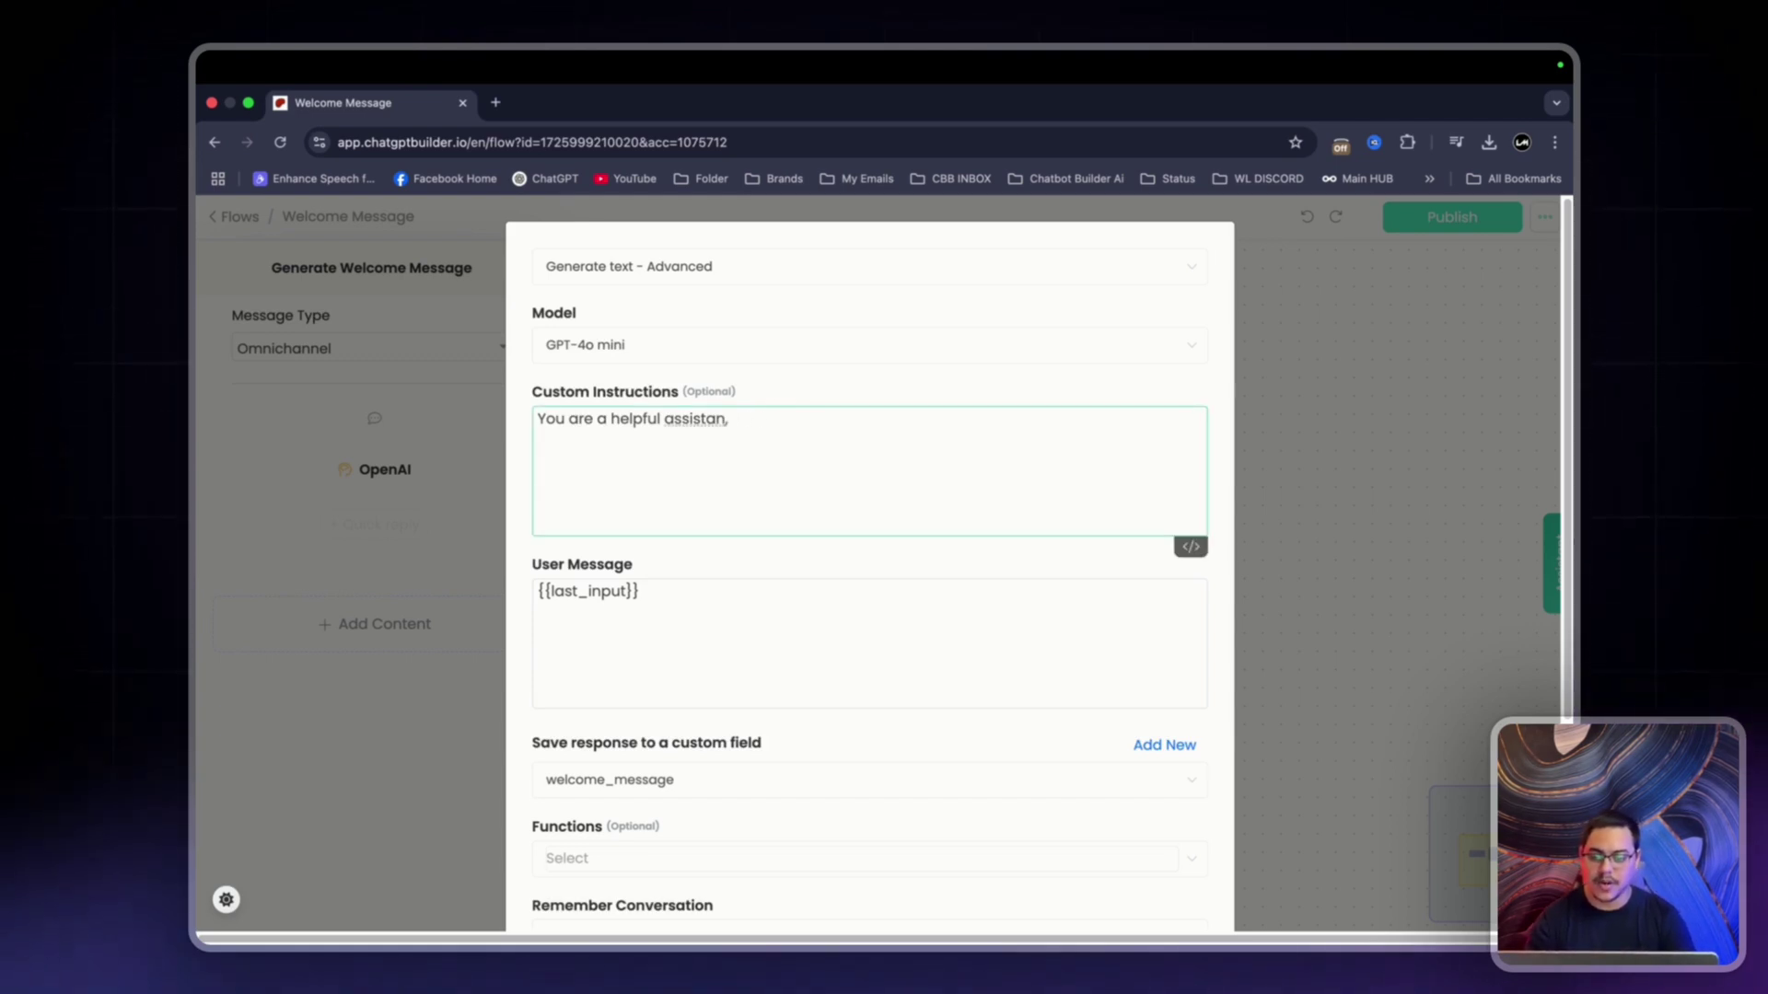
key(BackSpace)
text(t, your job is to gre)
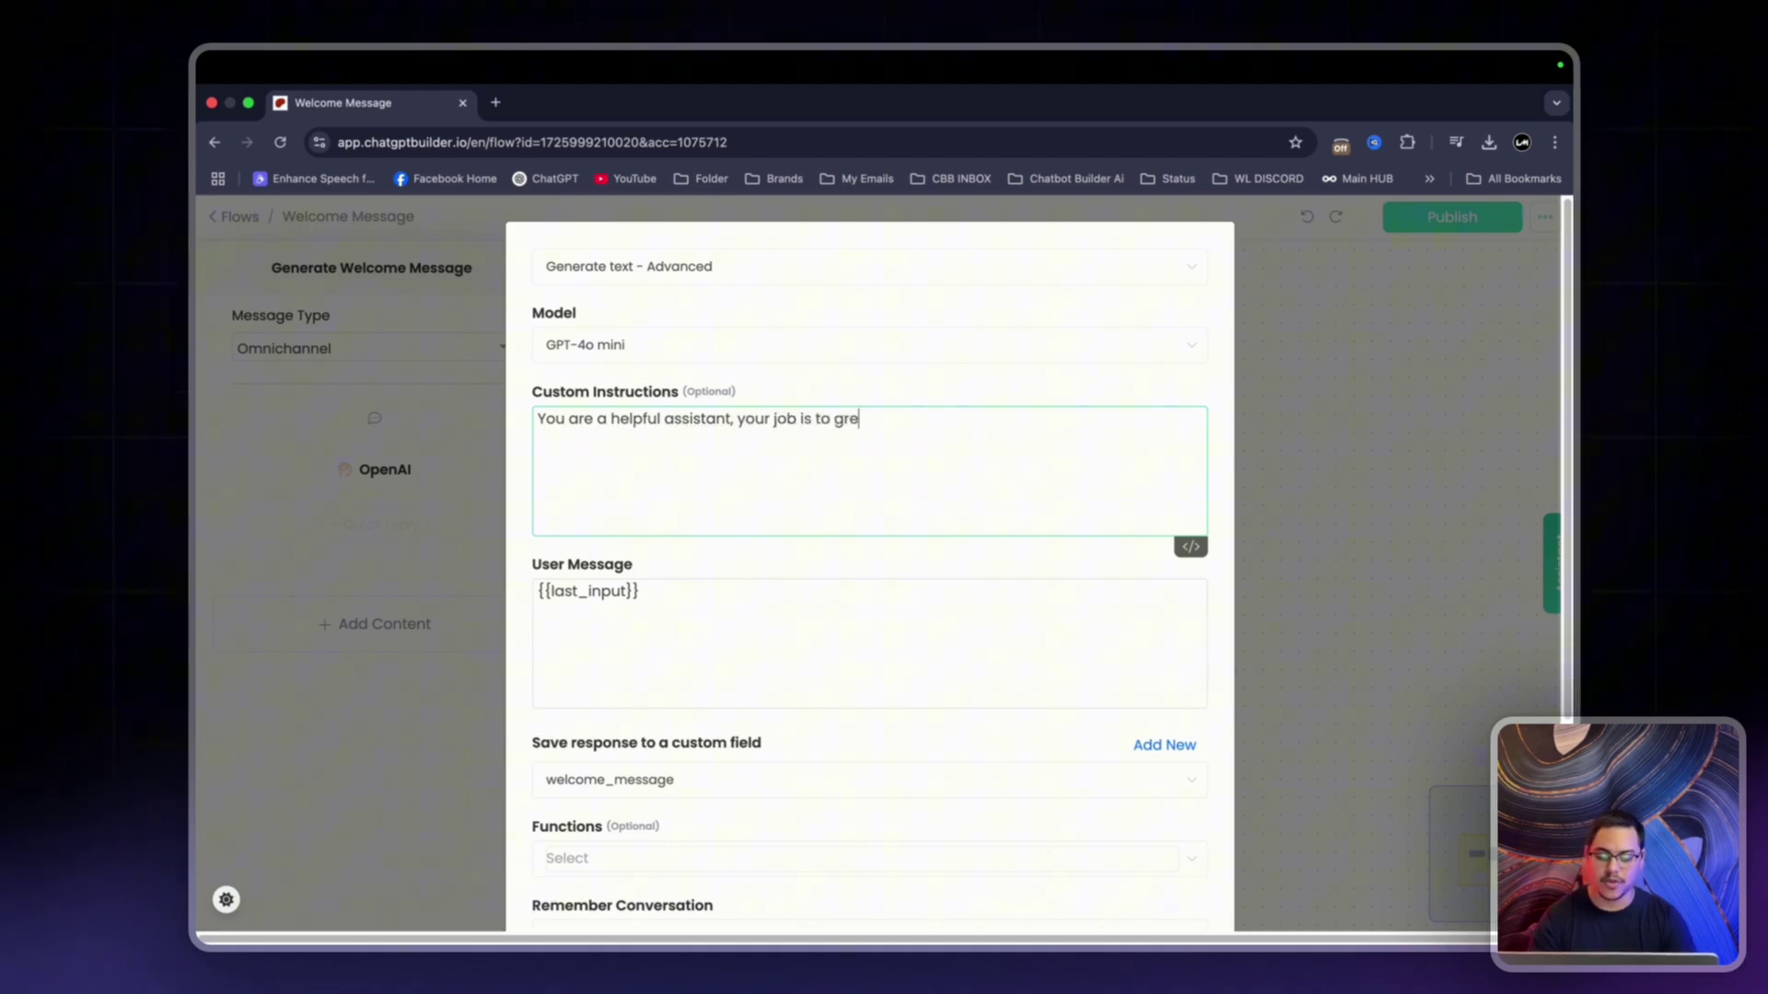
text(et the user to A)
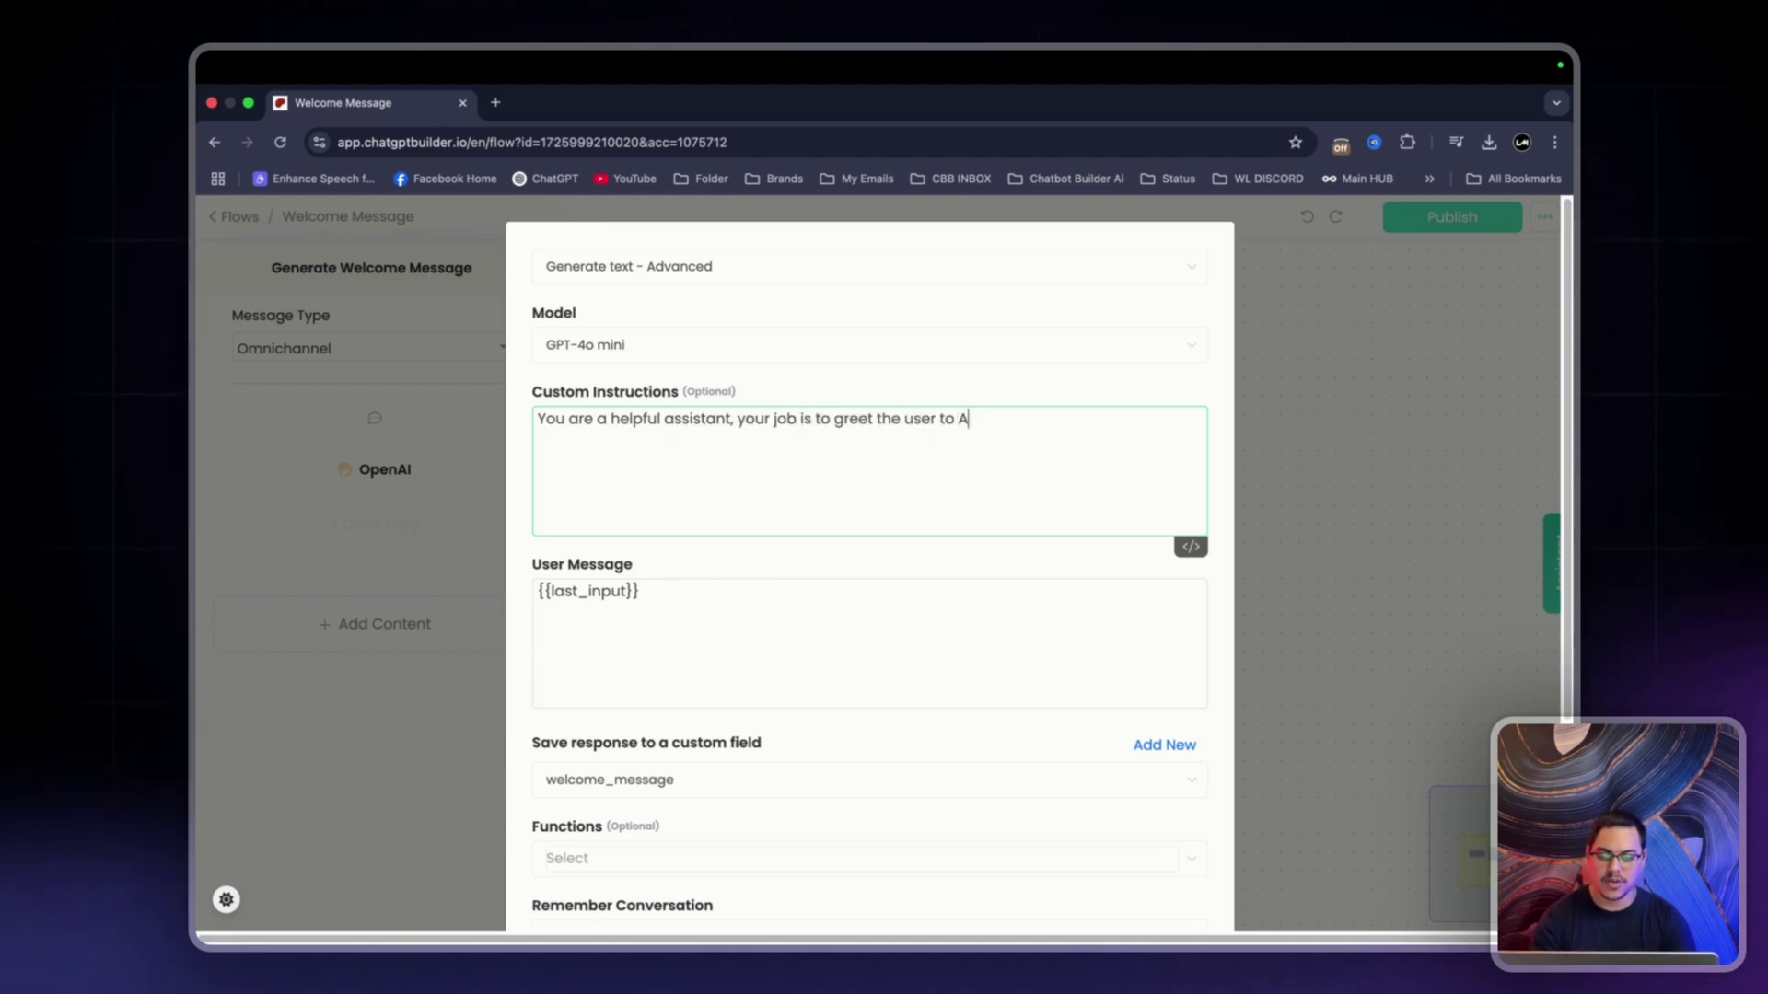
key(BackSpace)
text(Steak Haven)
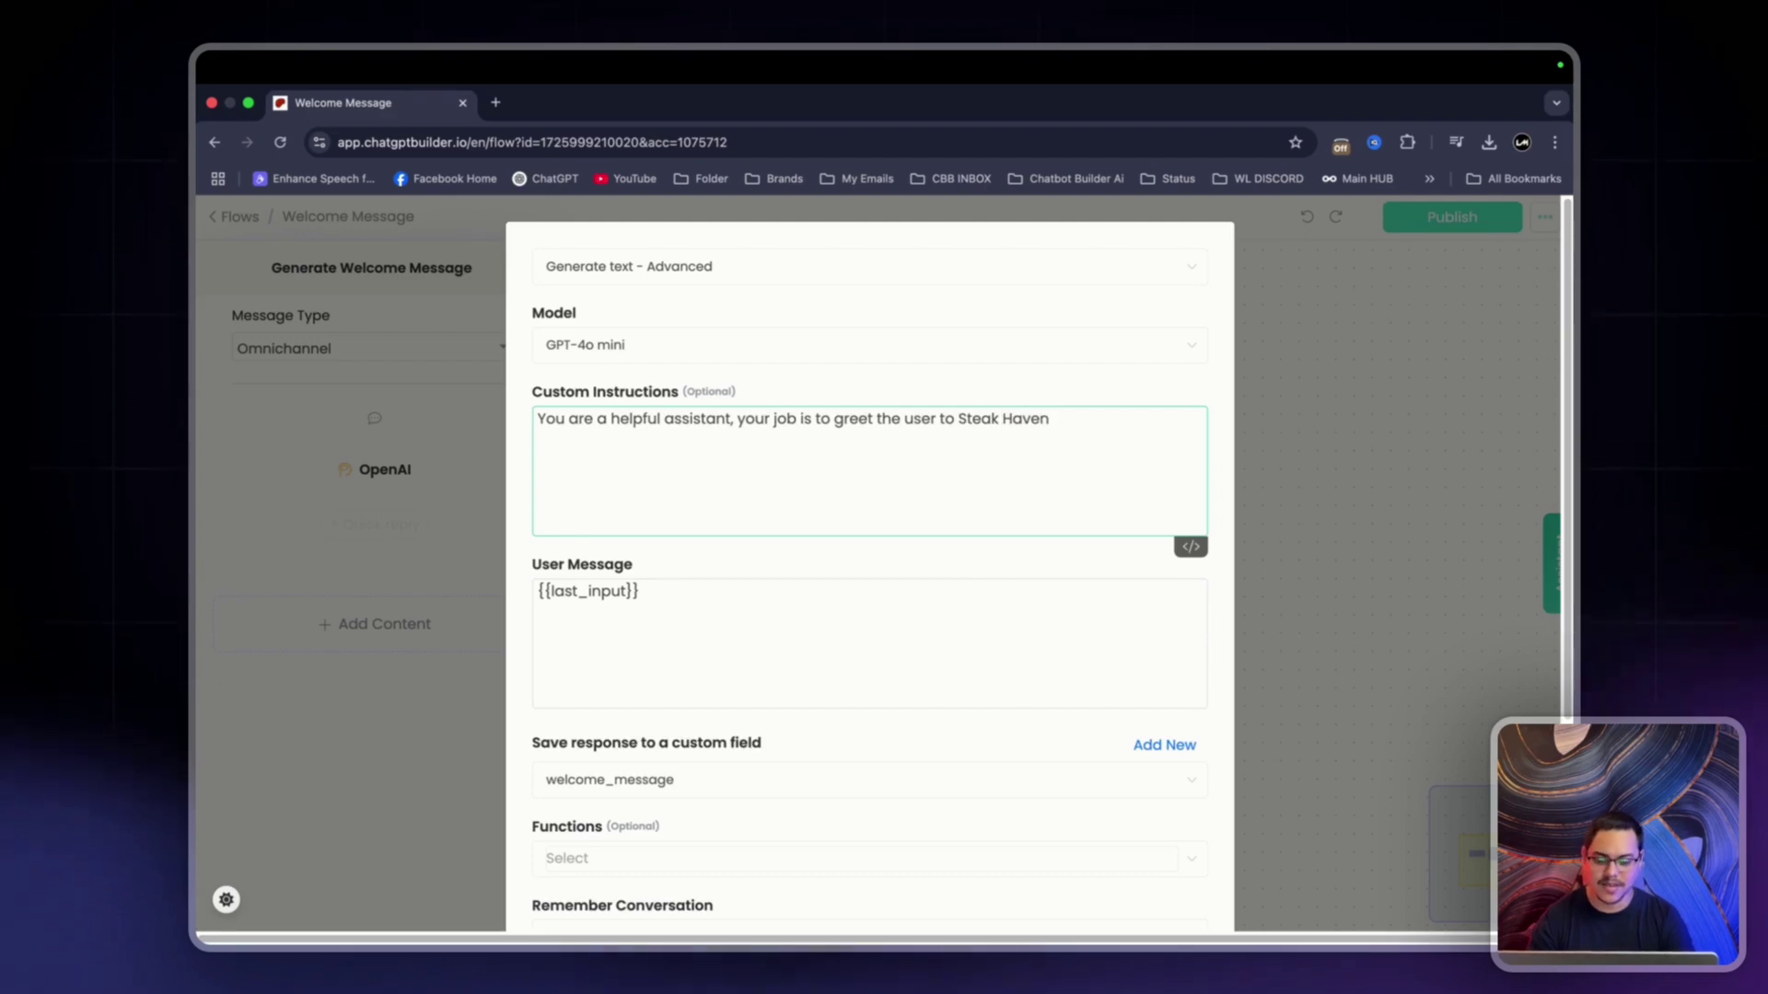
text( Restaurant)
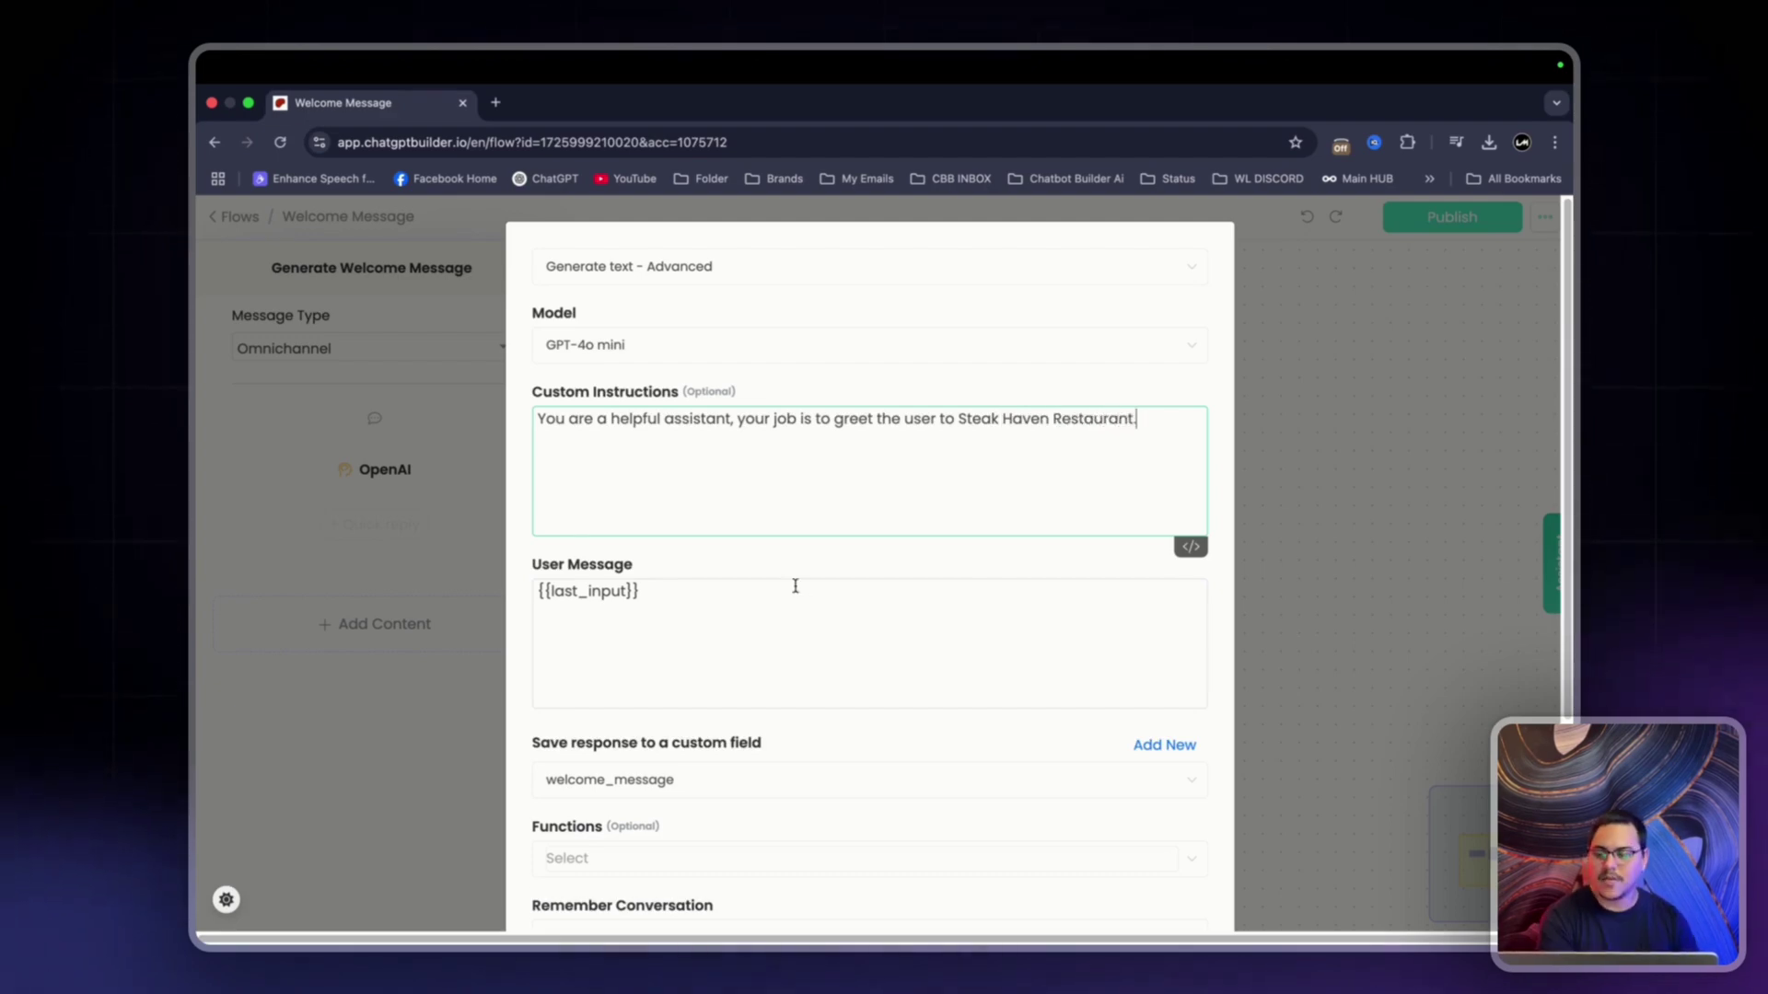
Check the {{last_input}} user message and welcome_message output field, then confirm the OpenAI step.
scroll(795, 586, down, 1)
drag(536, 525, 666, 528)
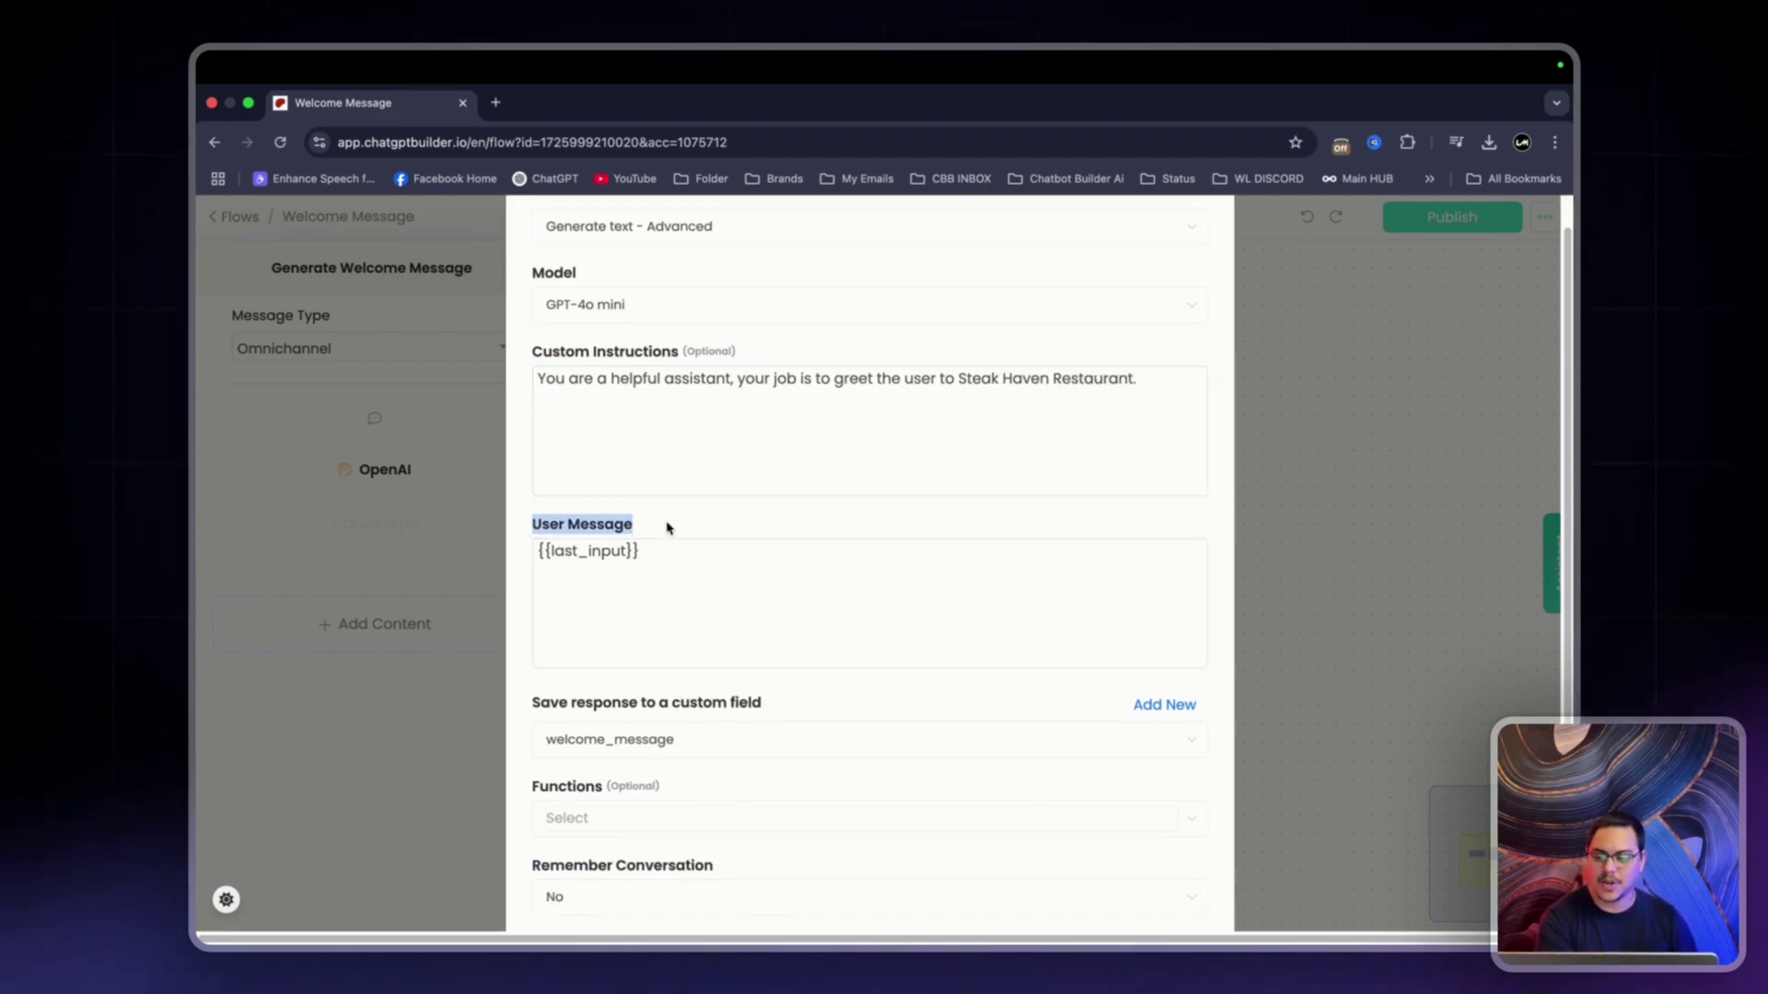
click(678, 592)
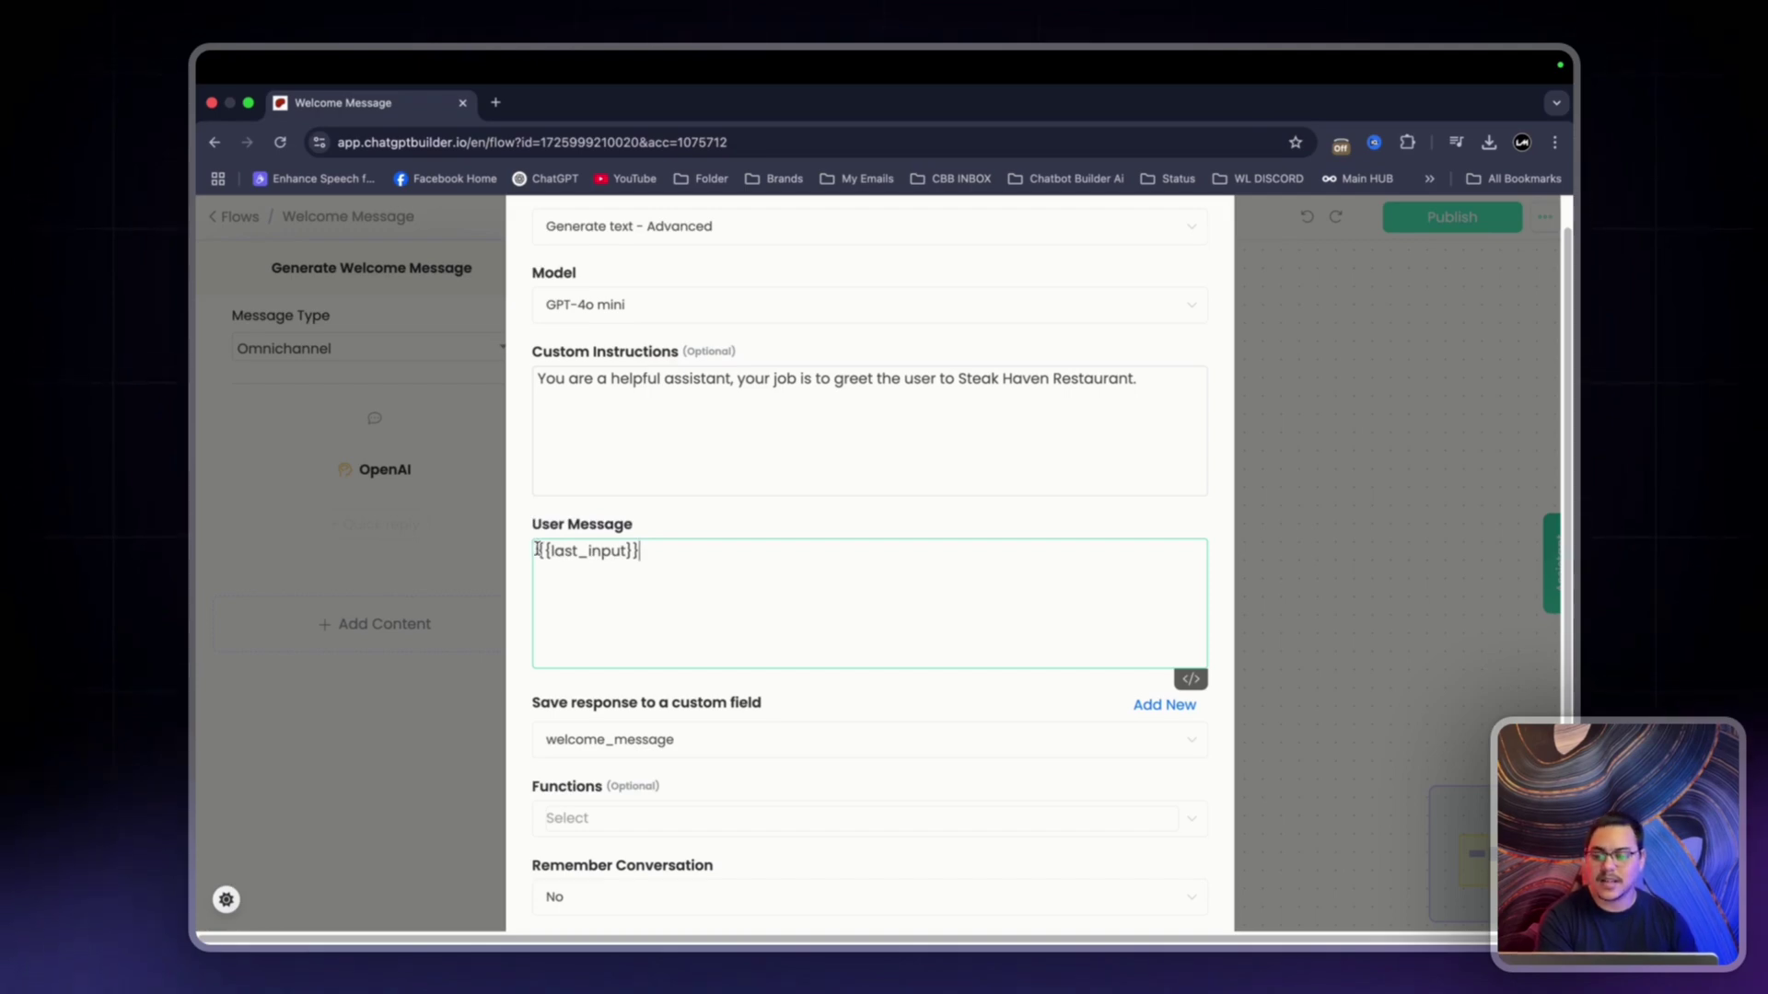
drag(537, 550, 679, 549)
scroll(598, 564, up, 1)
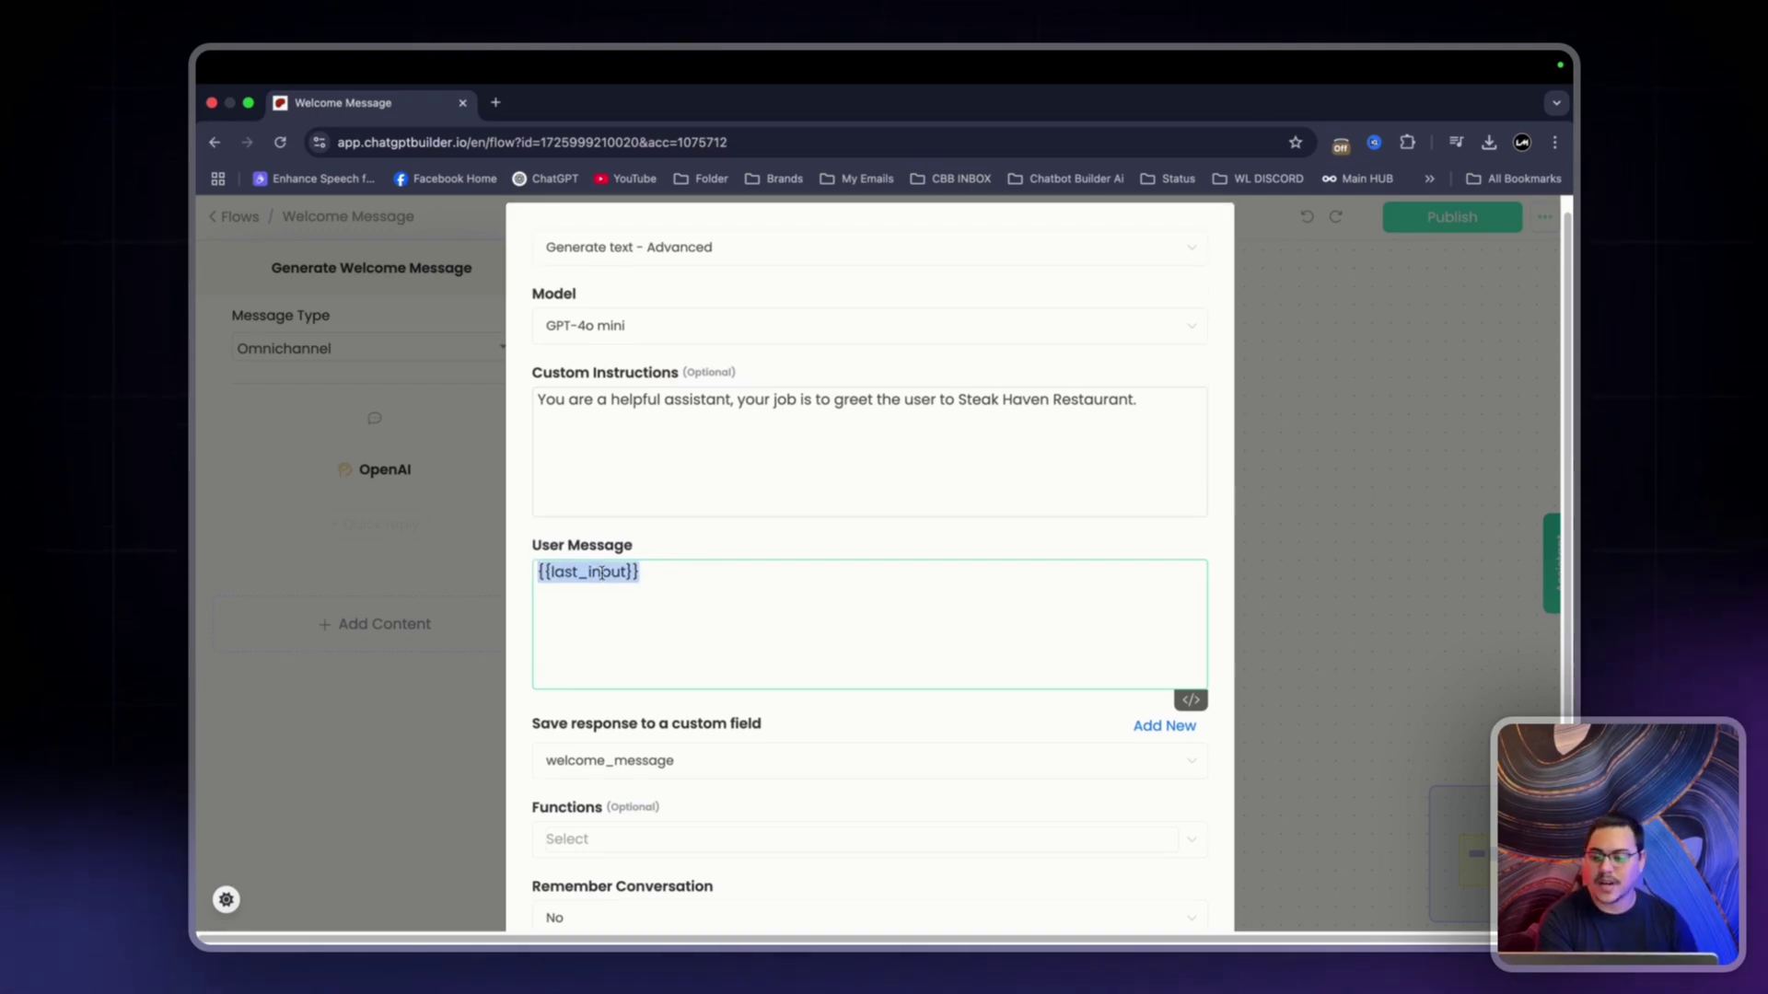
click(1019, 550)
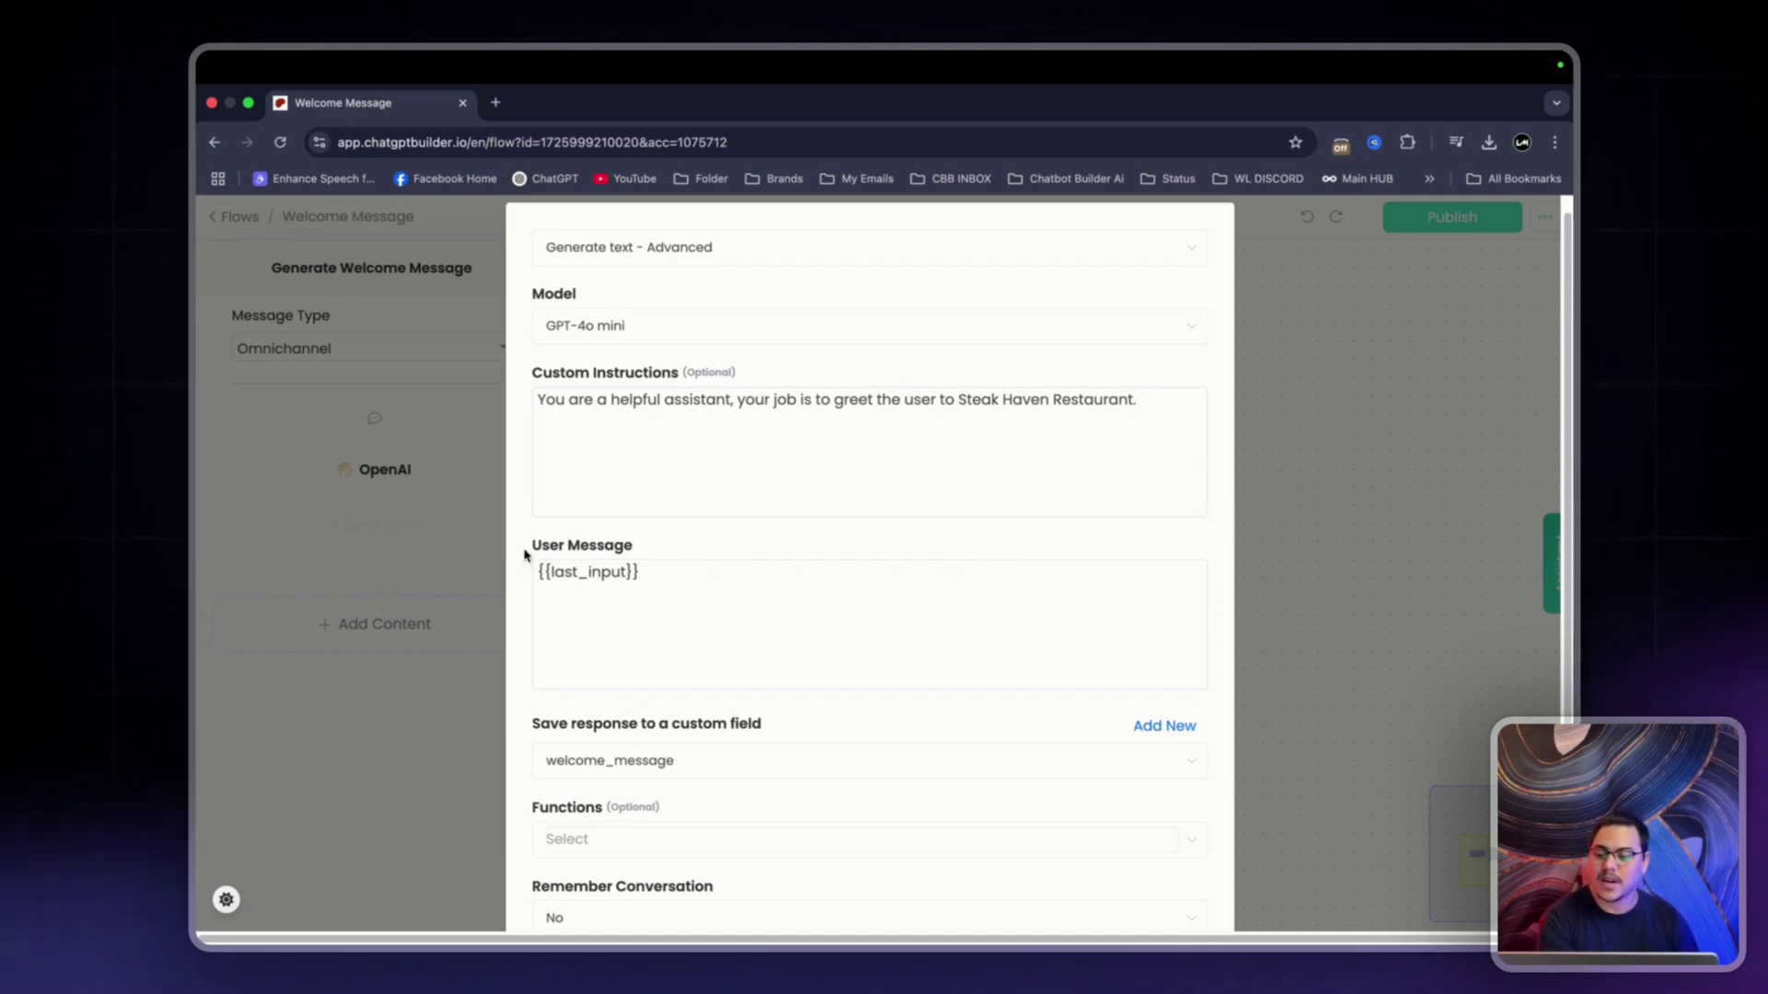
drag(525, 553, 782, 565)
click(798, 544)
scroll(796, 548, down, 5)
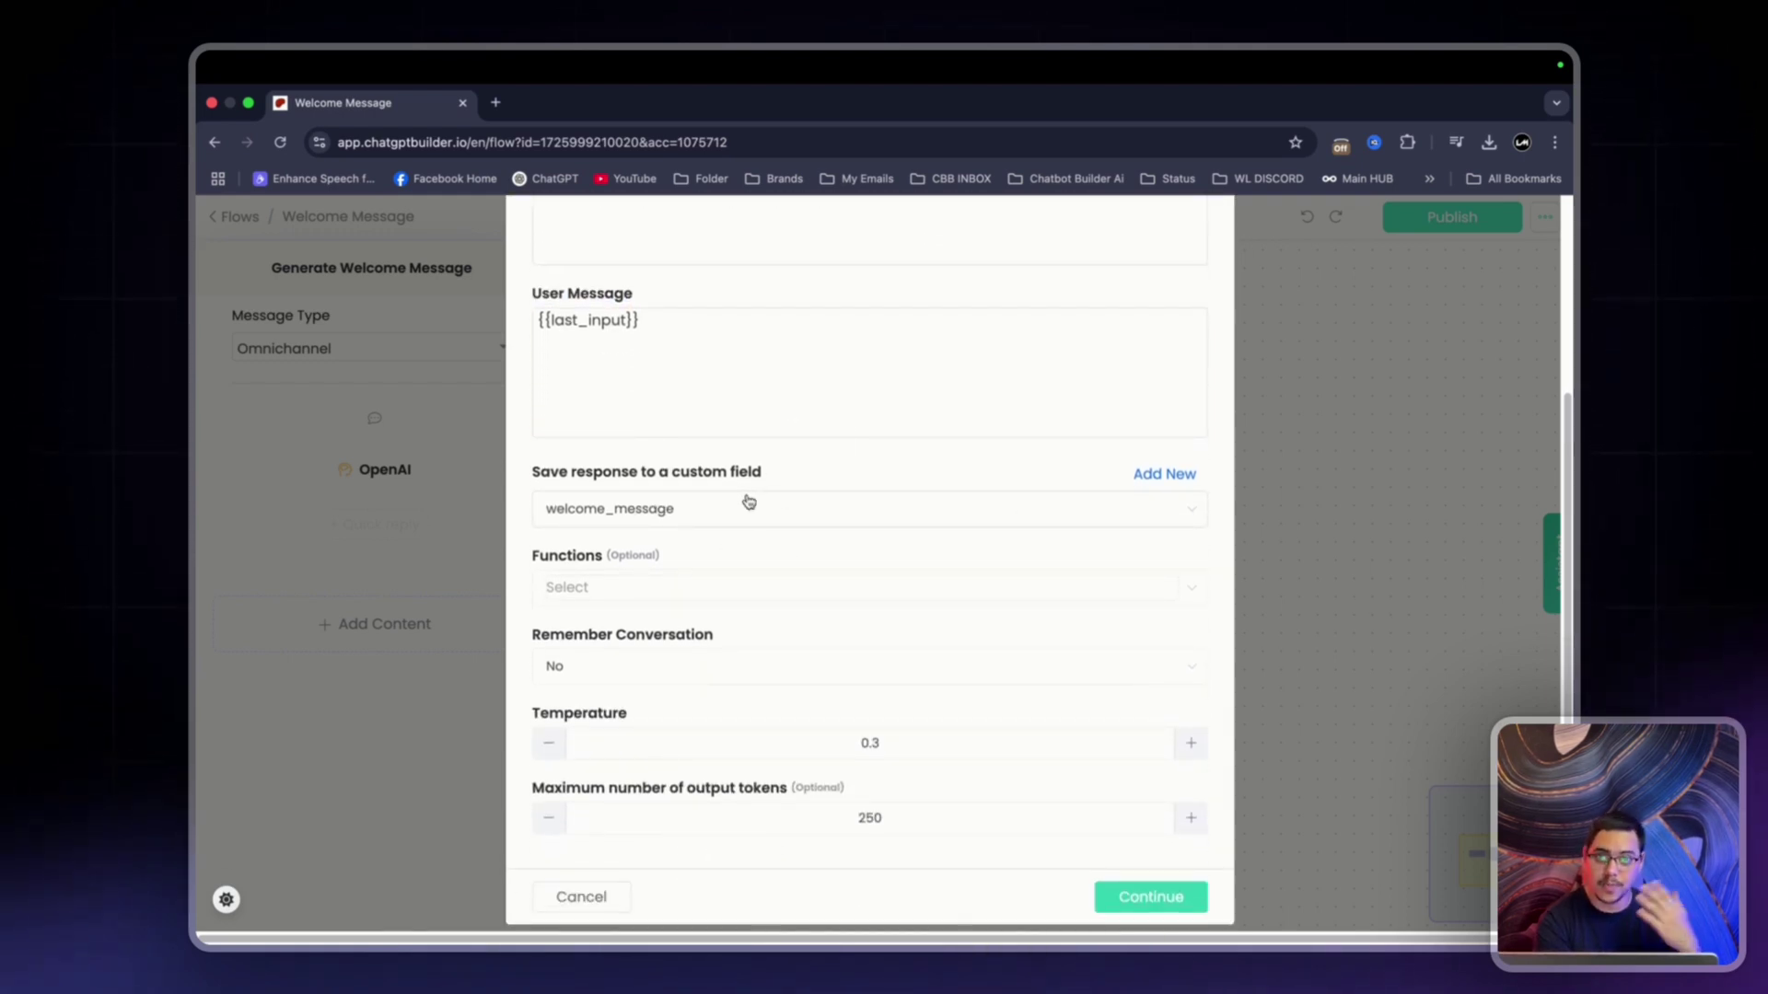
scroll(707, 506, up, 5)
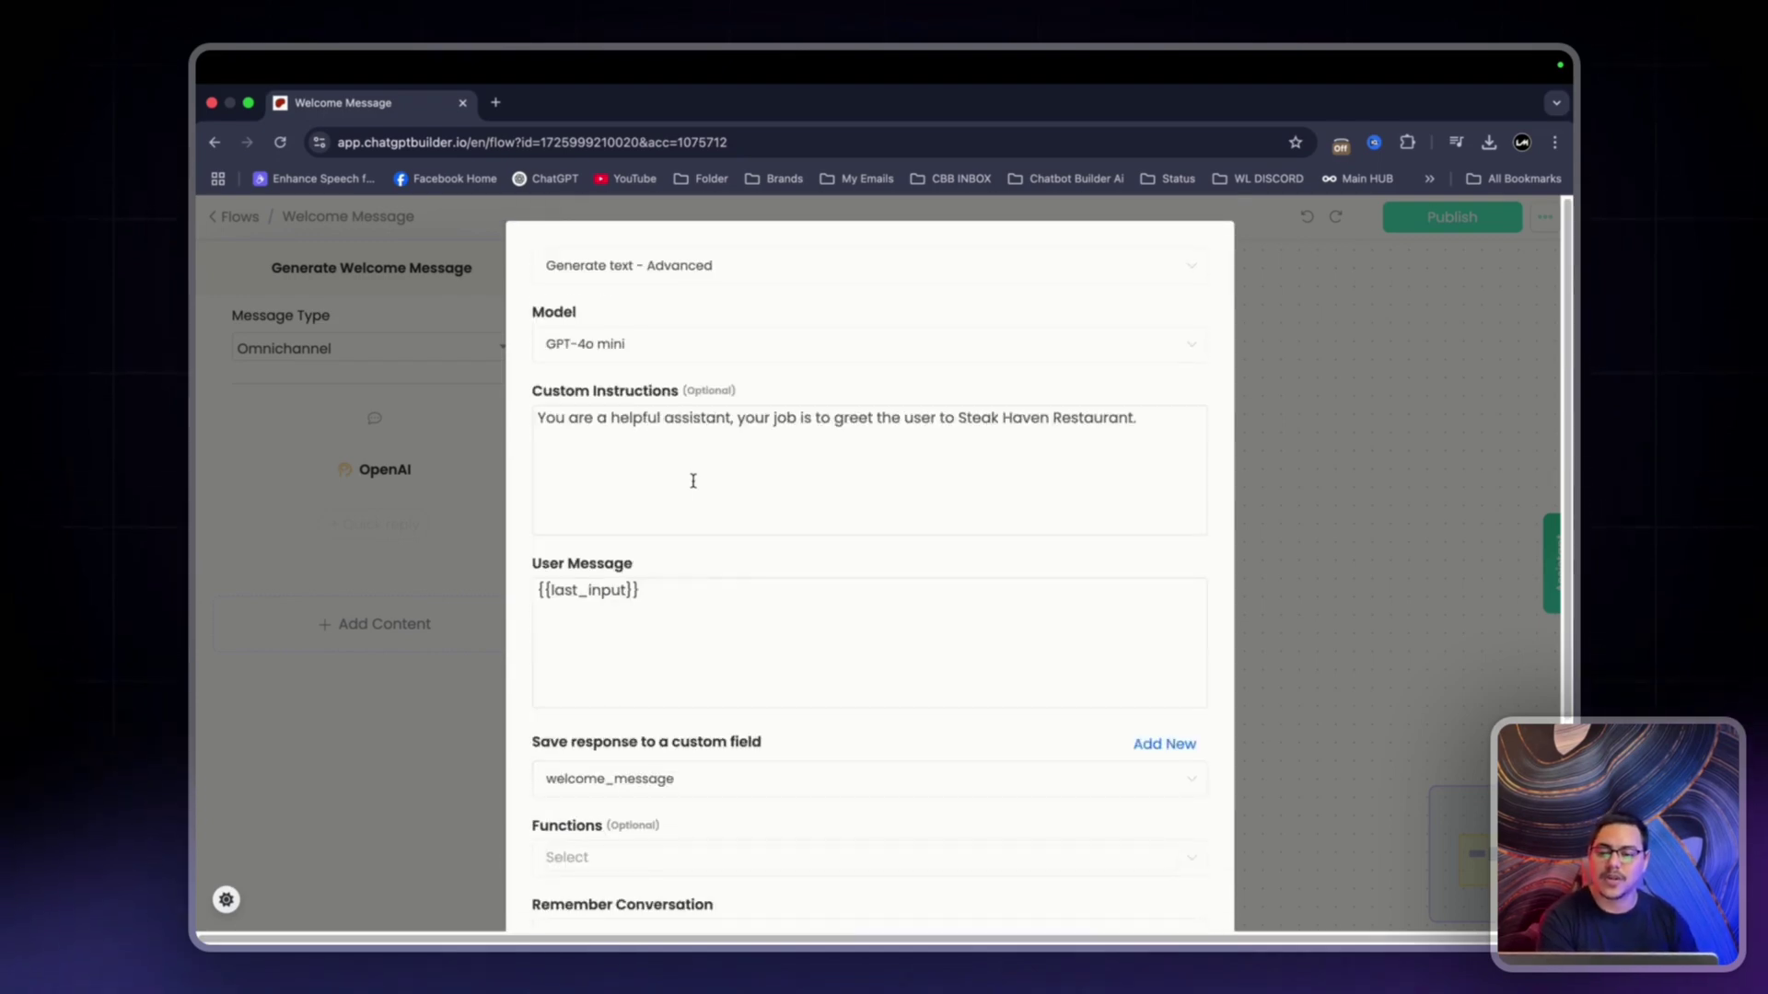
drag(537, 419, 1140, 415)
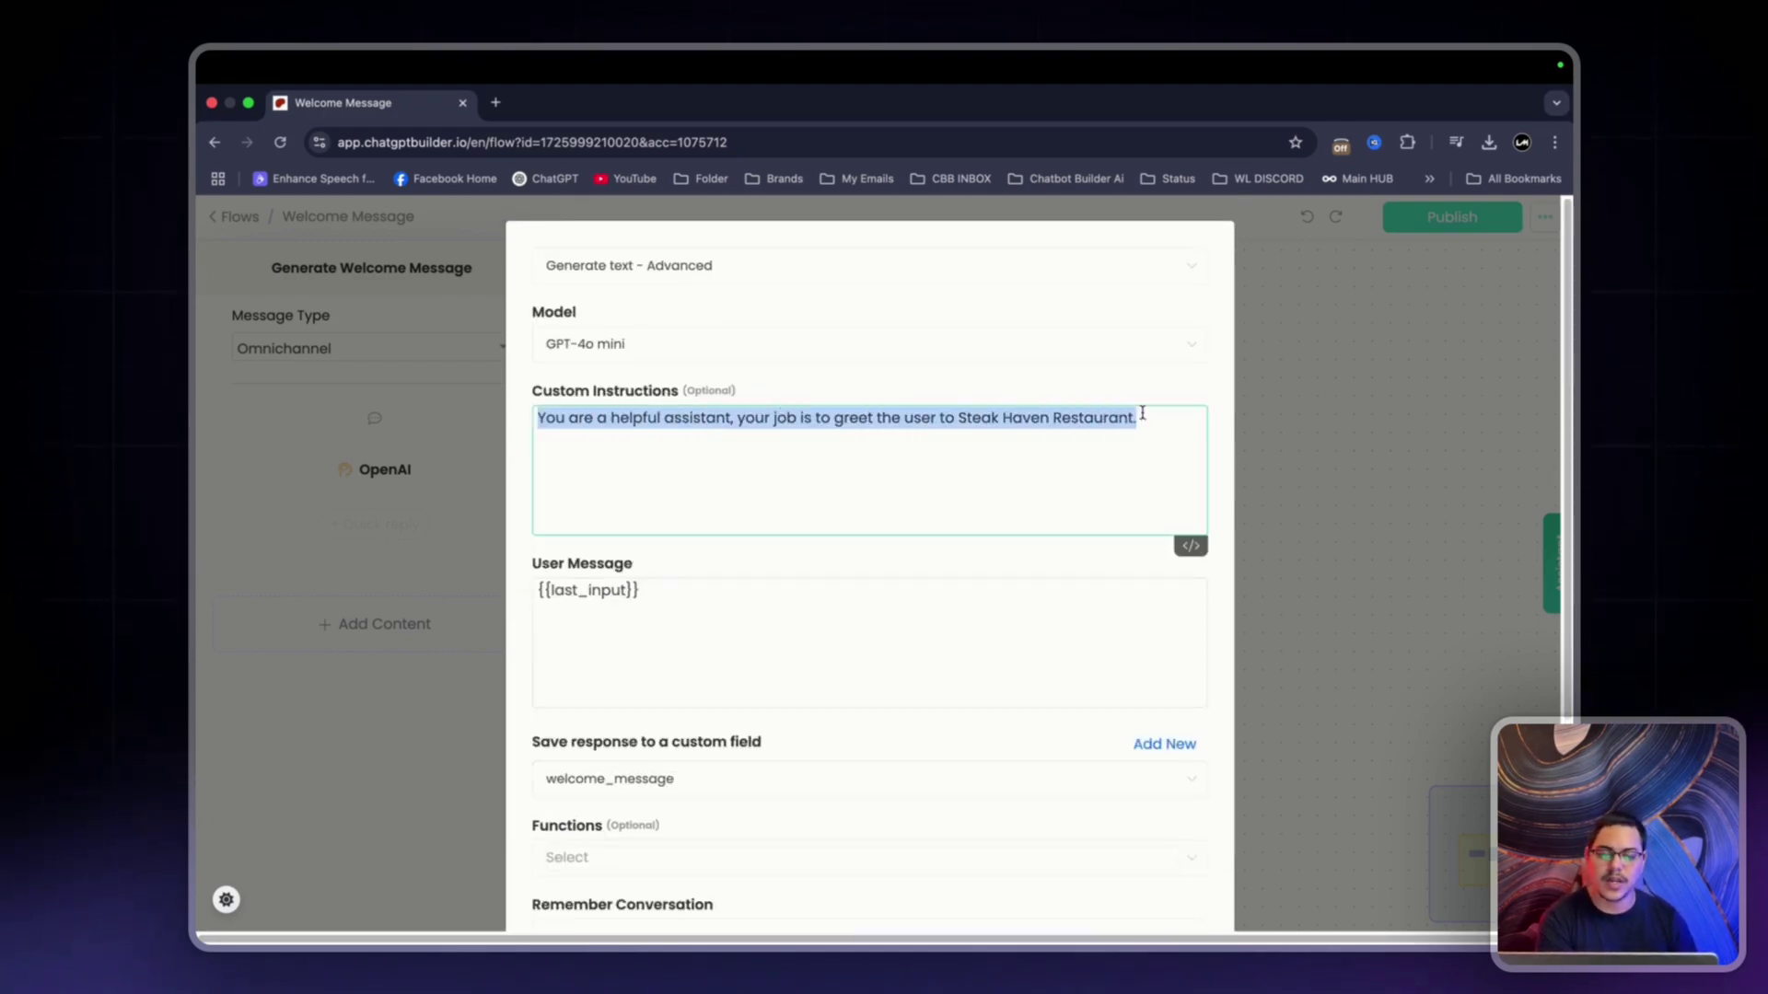
scroll(1142, 414, down, 5)
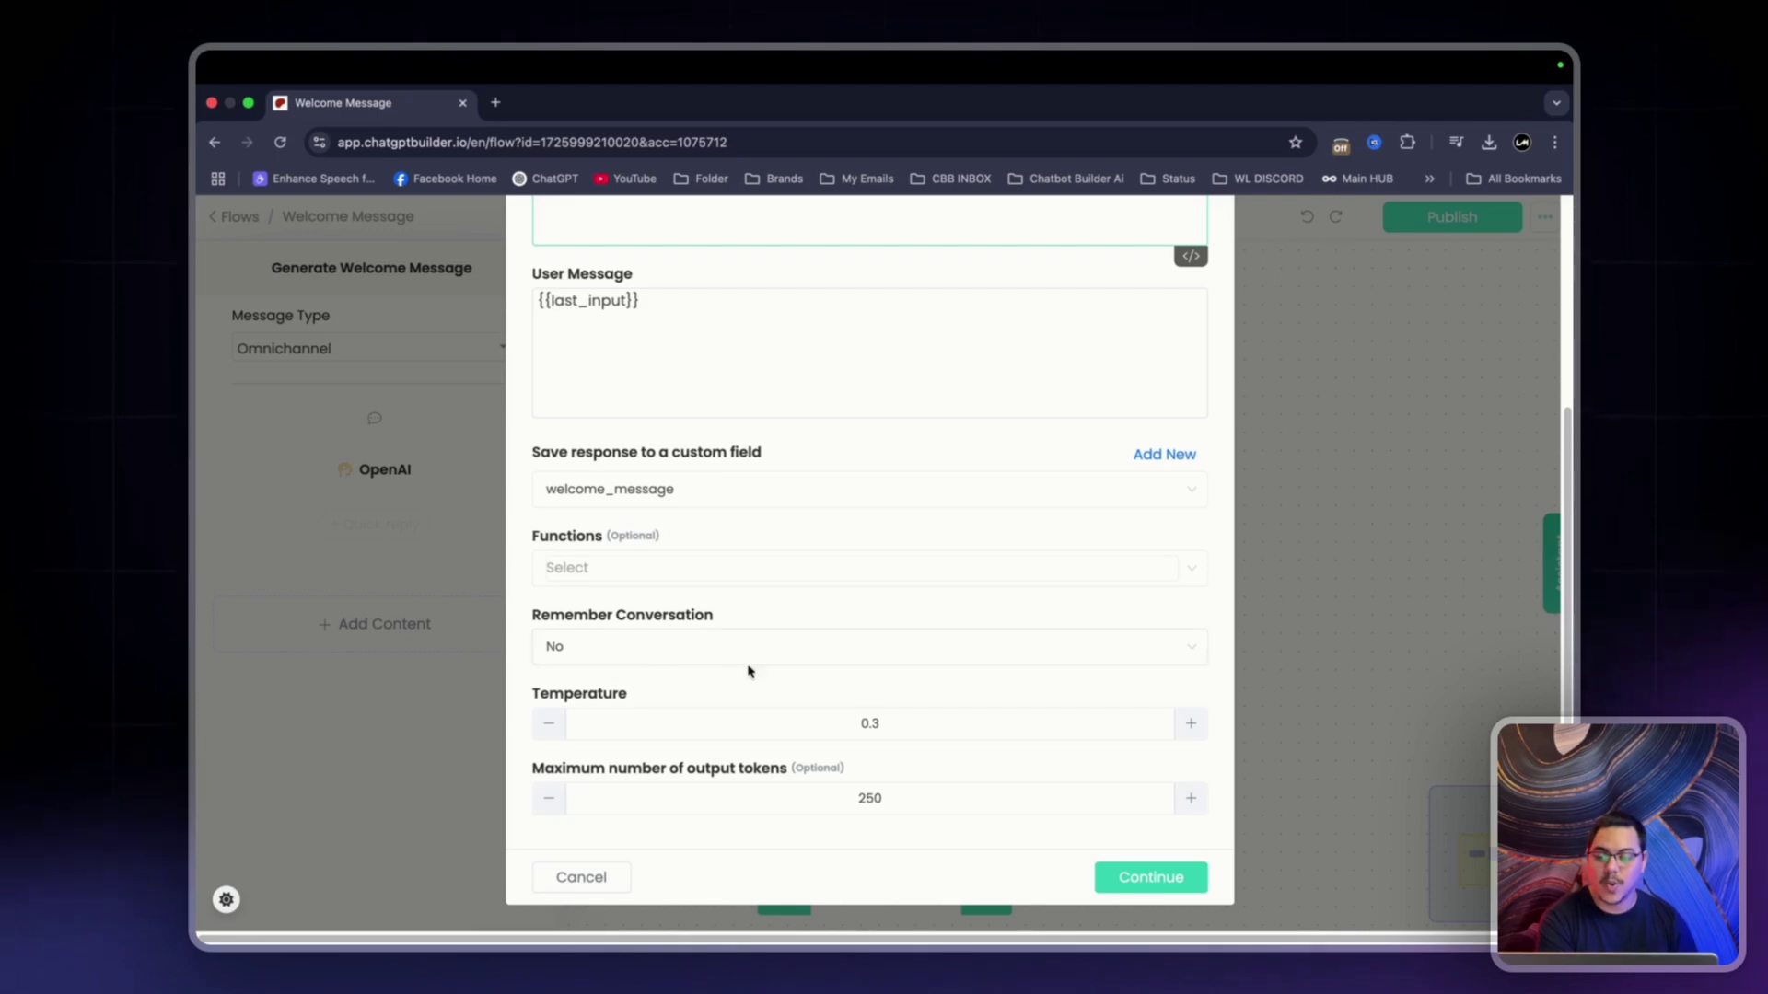
click(1168, 881)
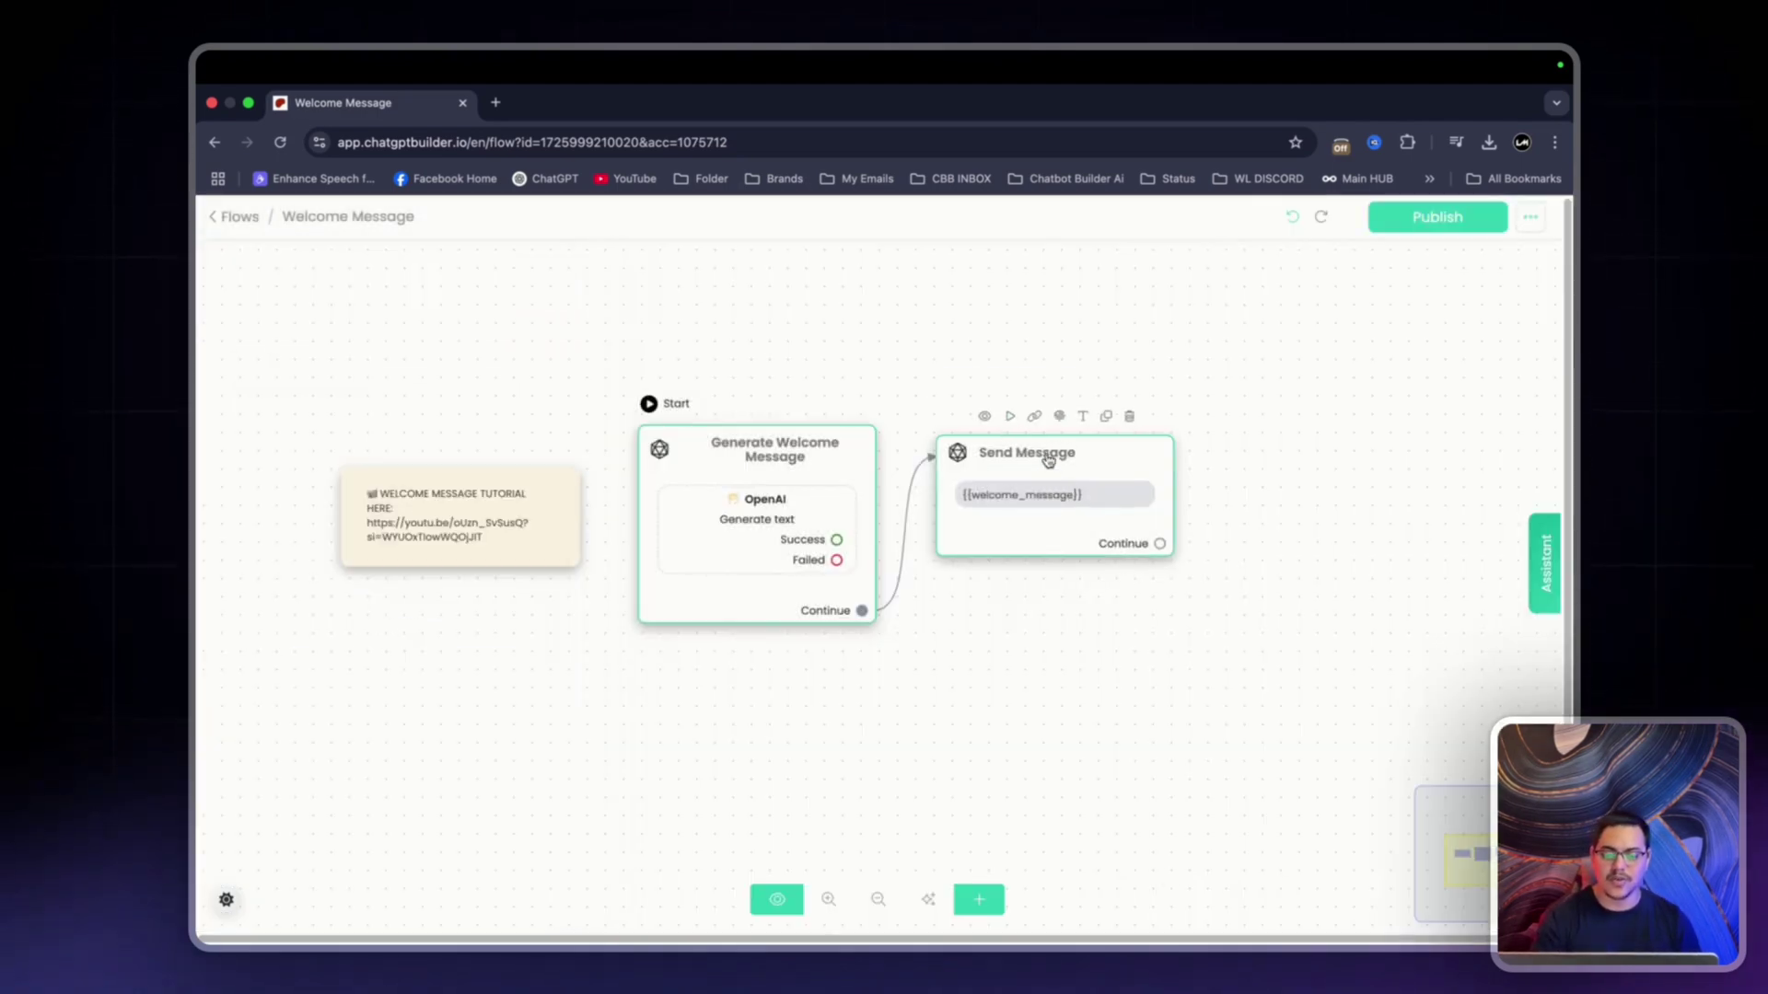
click(1045, 455)
click(342, 489)
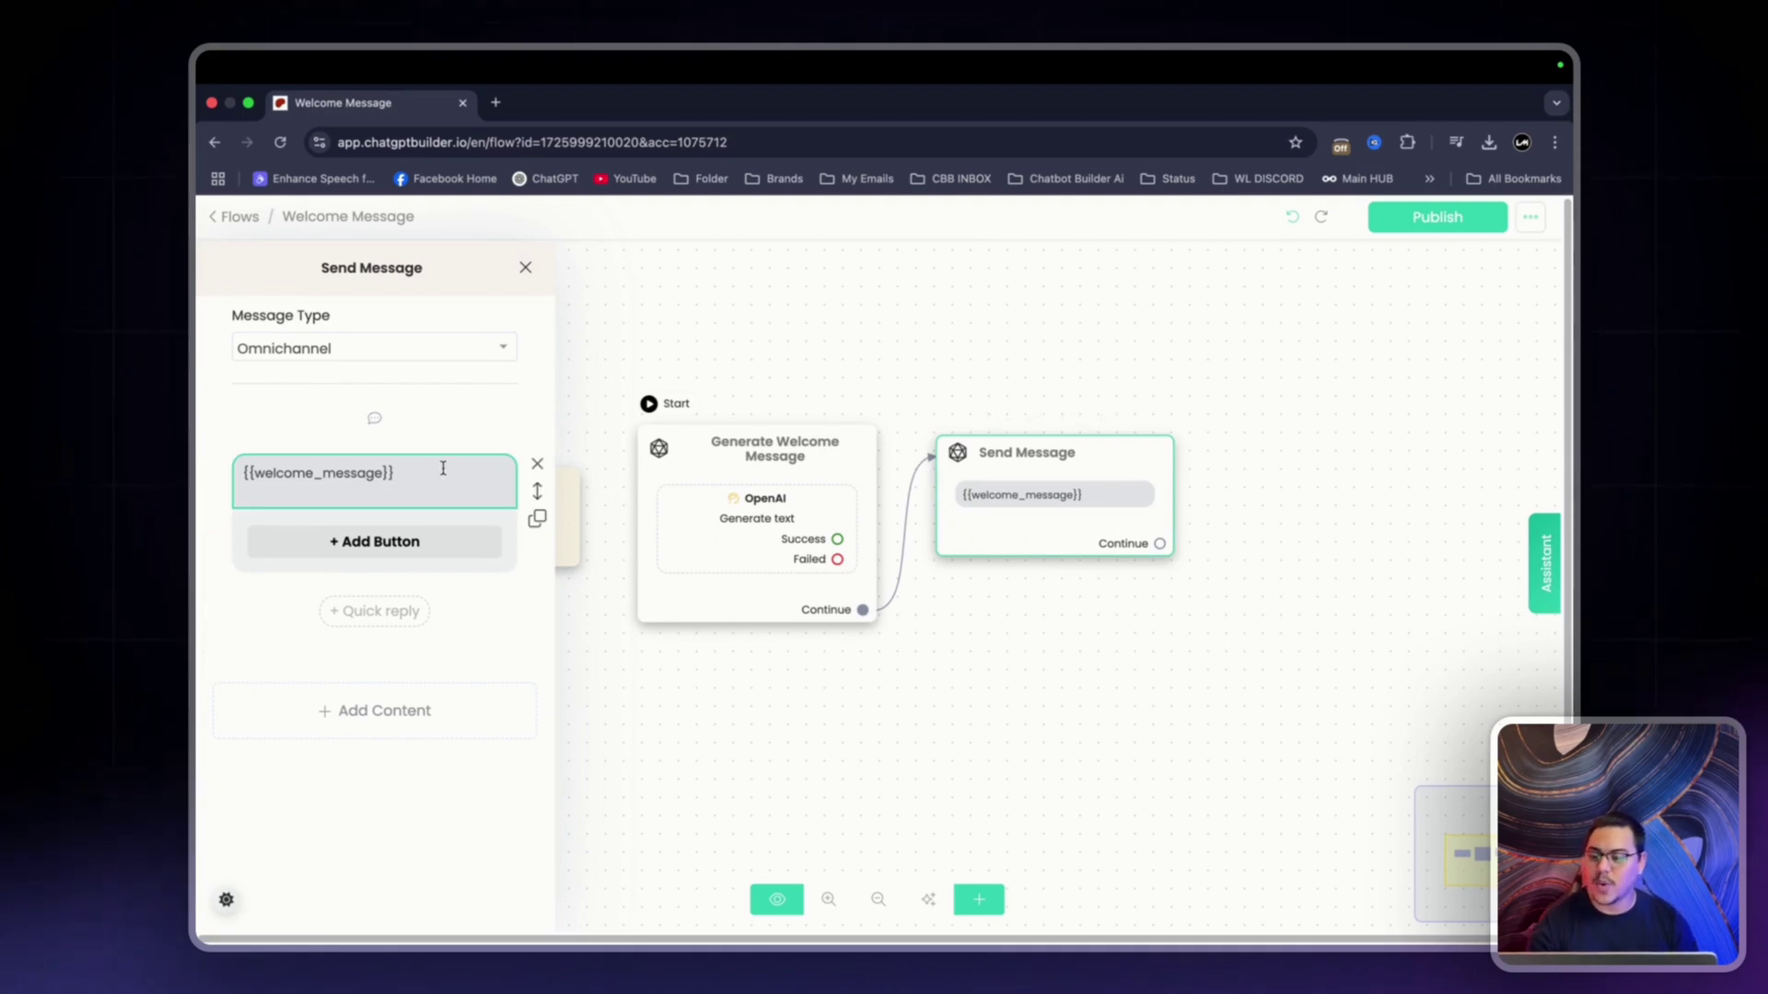
drag(443, 469, 241, 473)
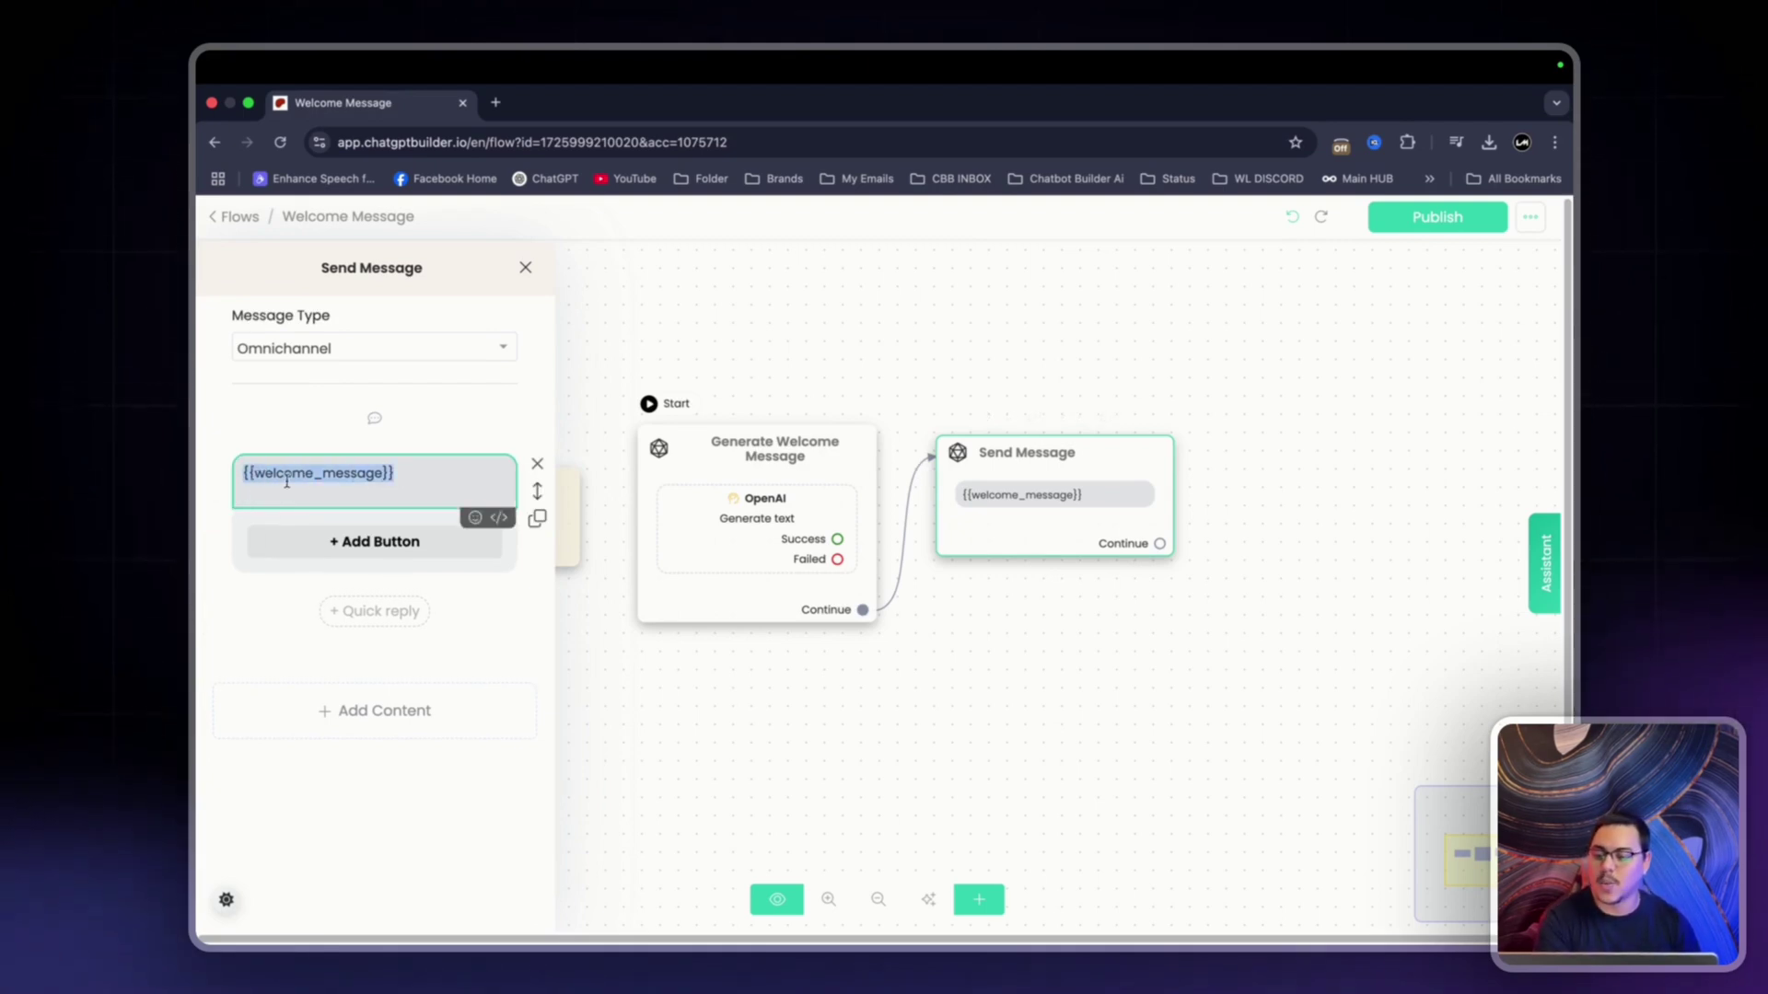
click(409, 476)
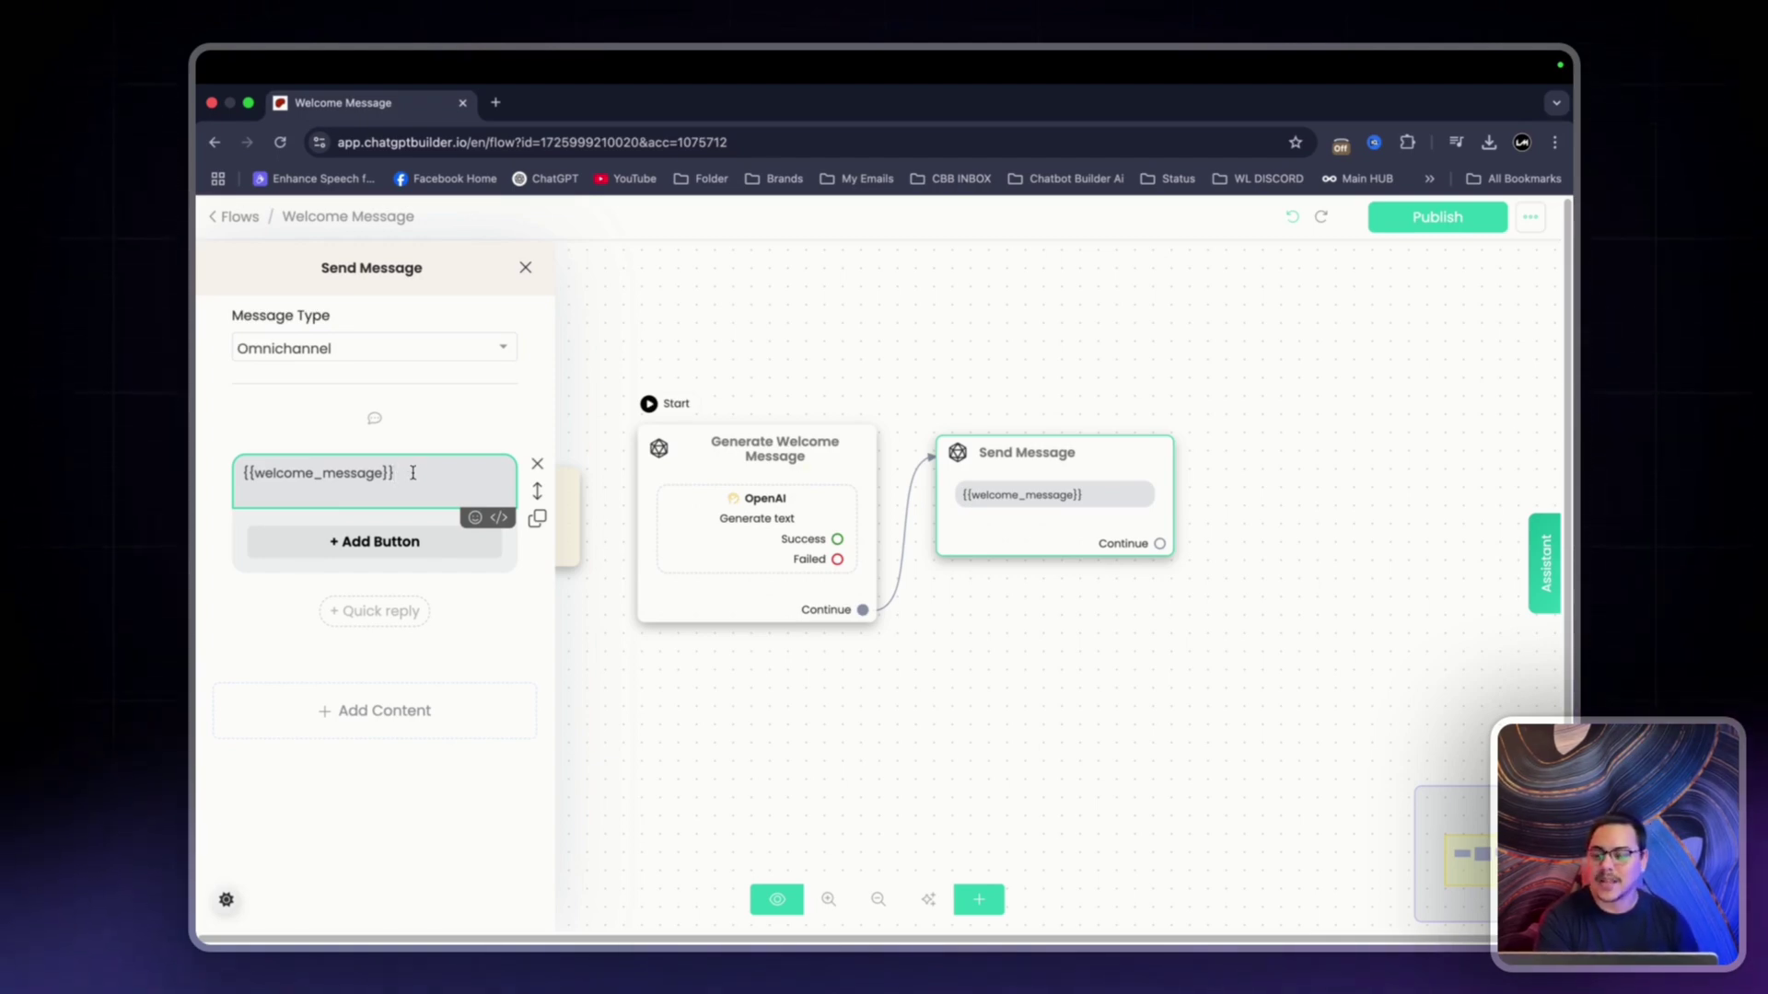
drag(413, 473, 221, 473)
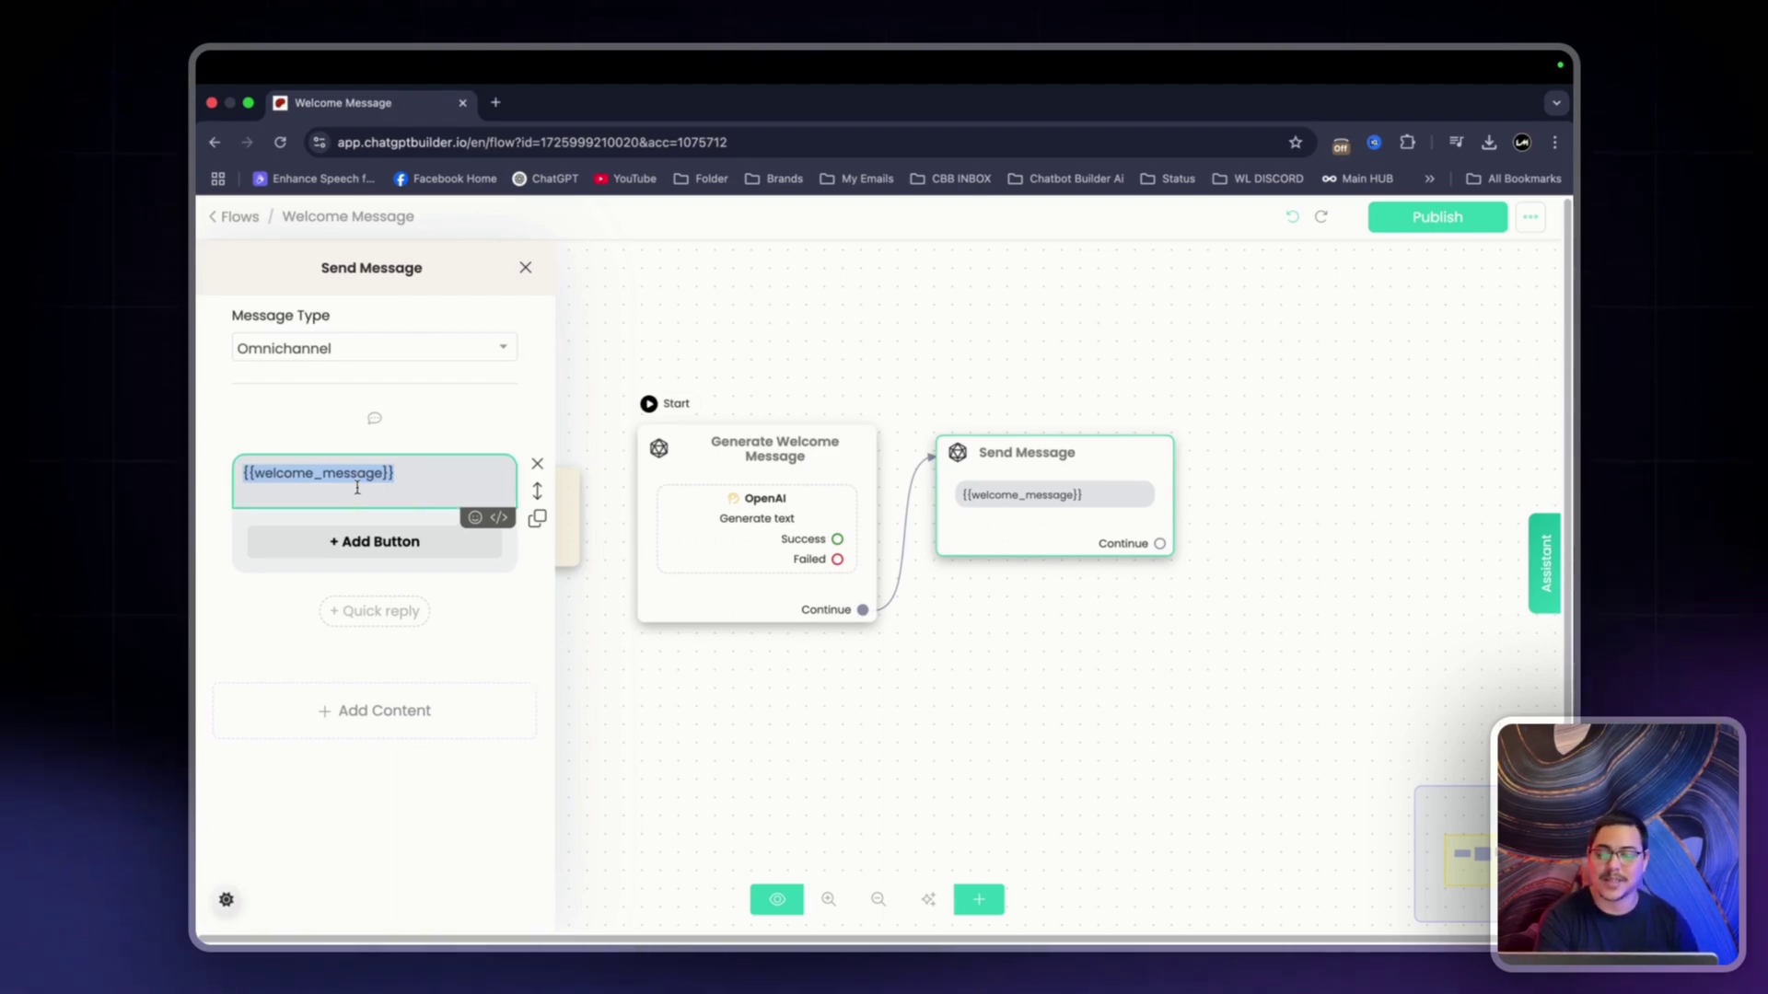
click(1101, 611)
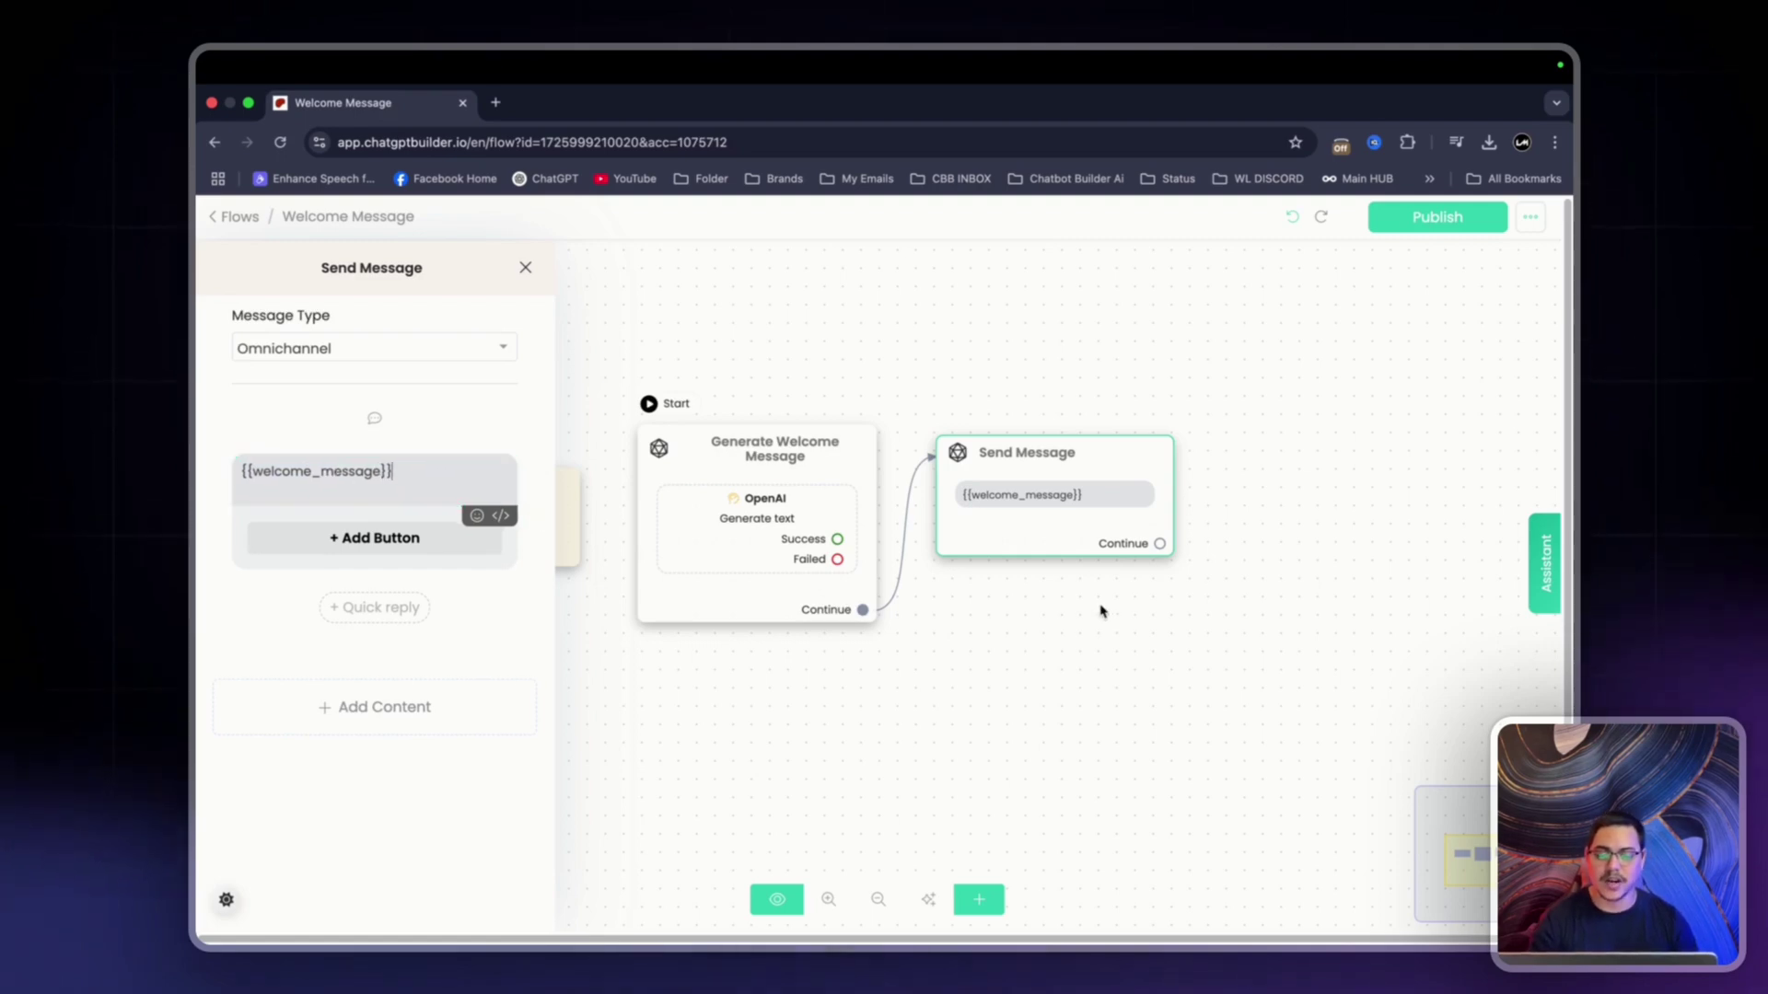
Publish the Welcome Message flow and launch its Webchat preview.
click(1425, 229)
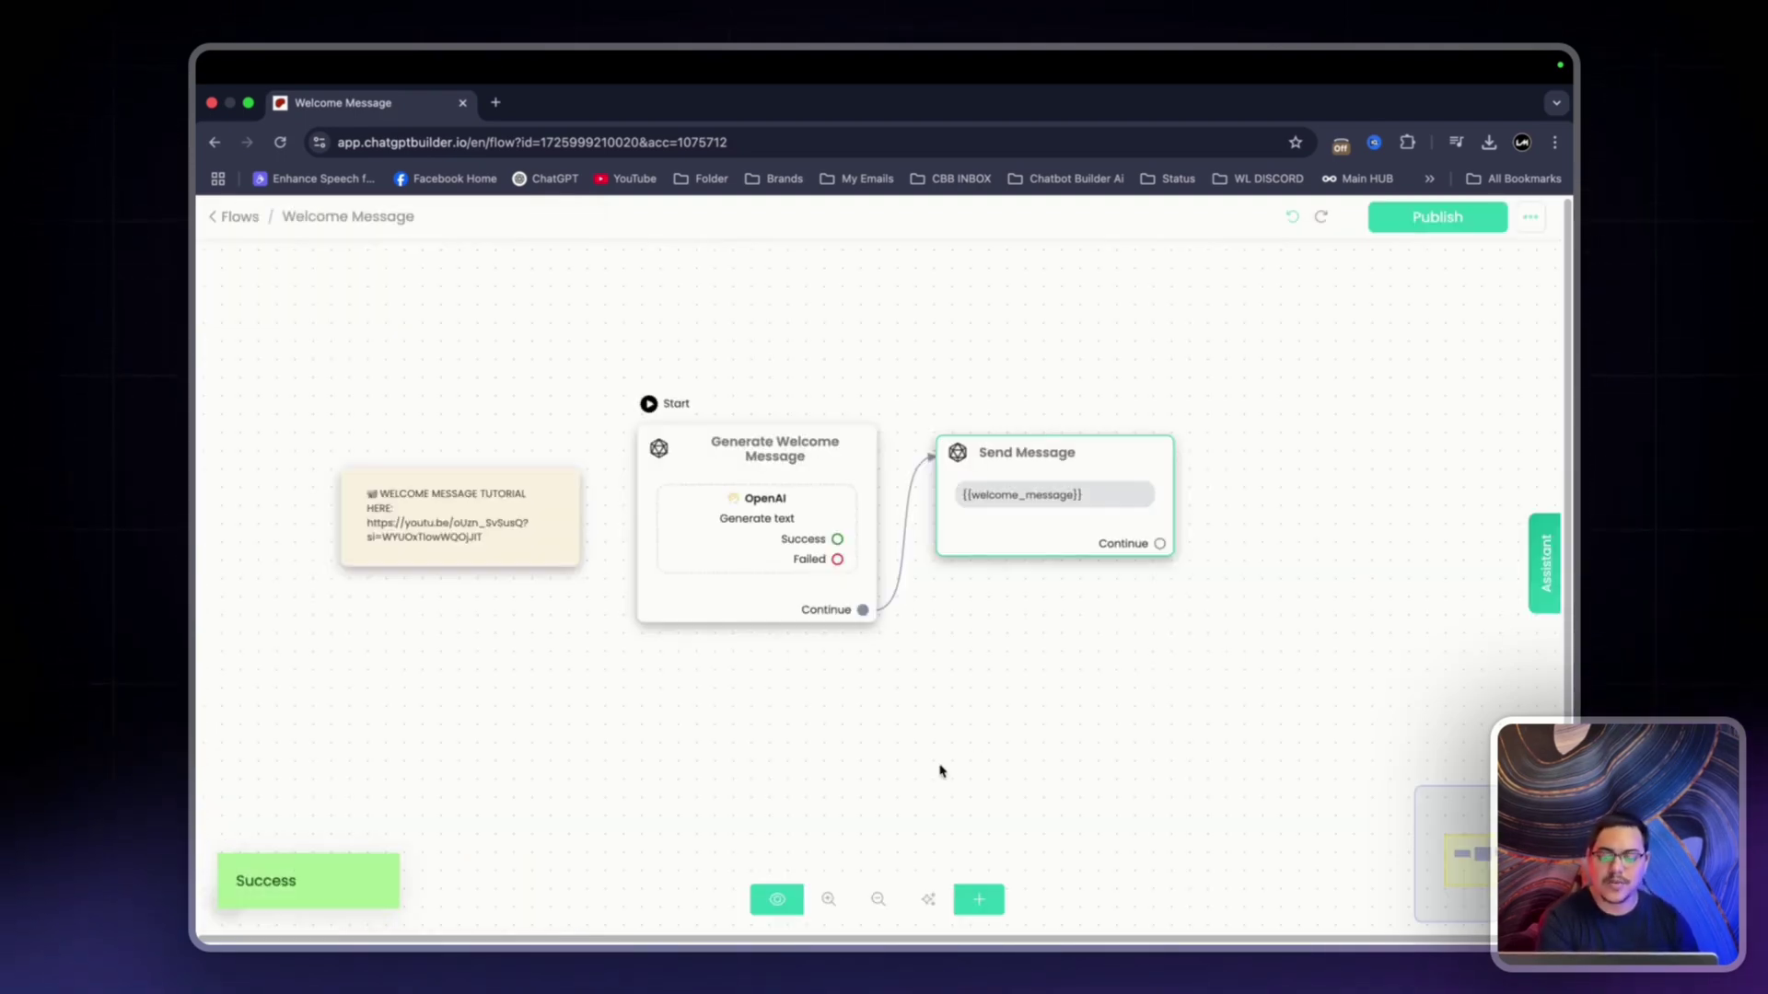
click(778, 900)
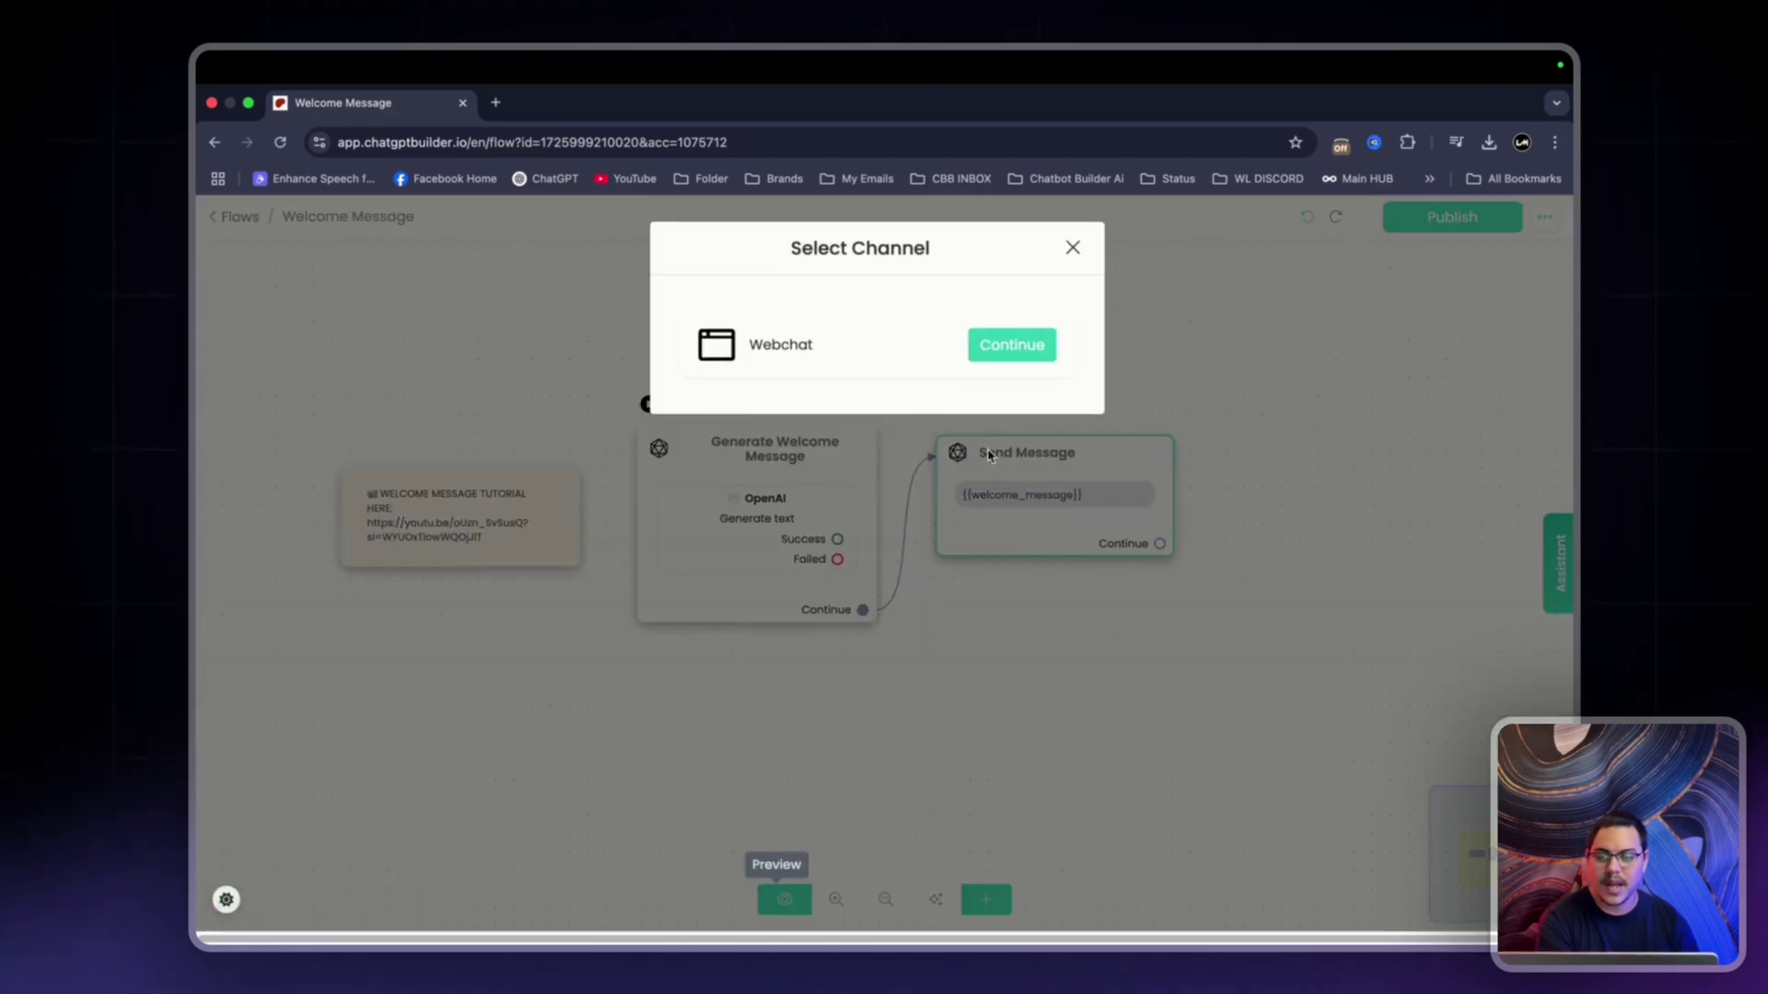
click(1010, 346)
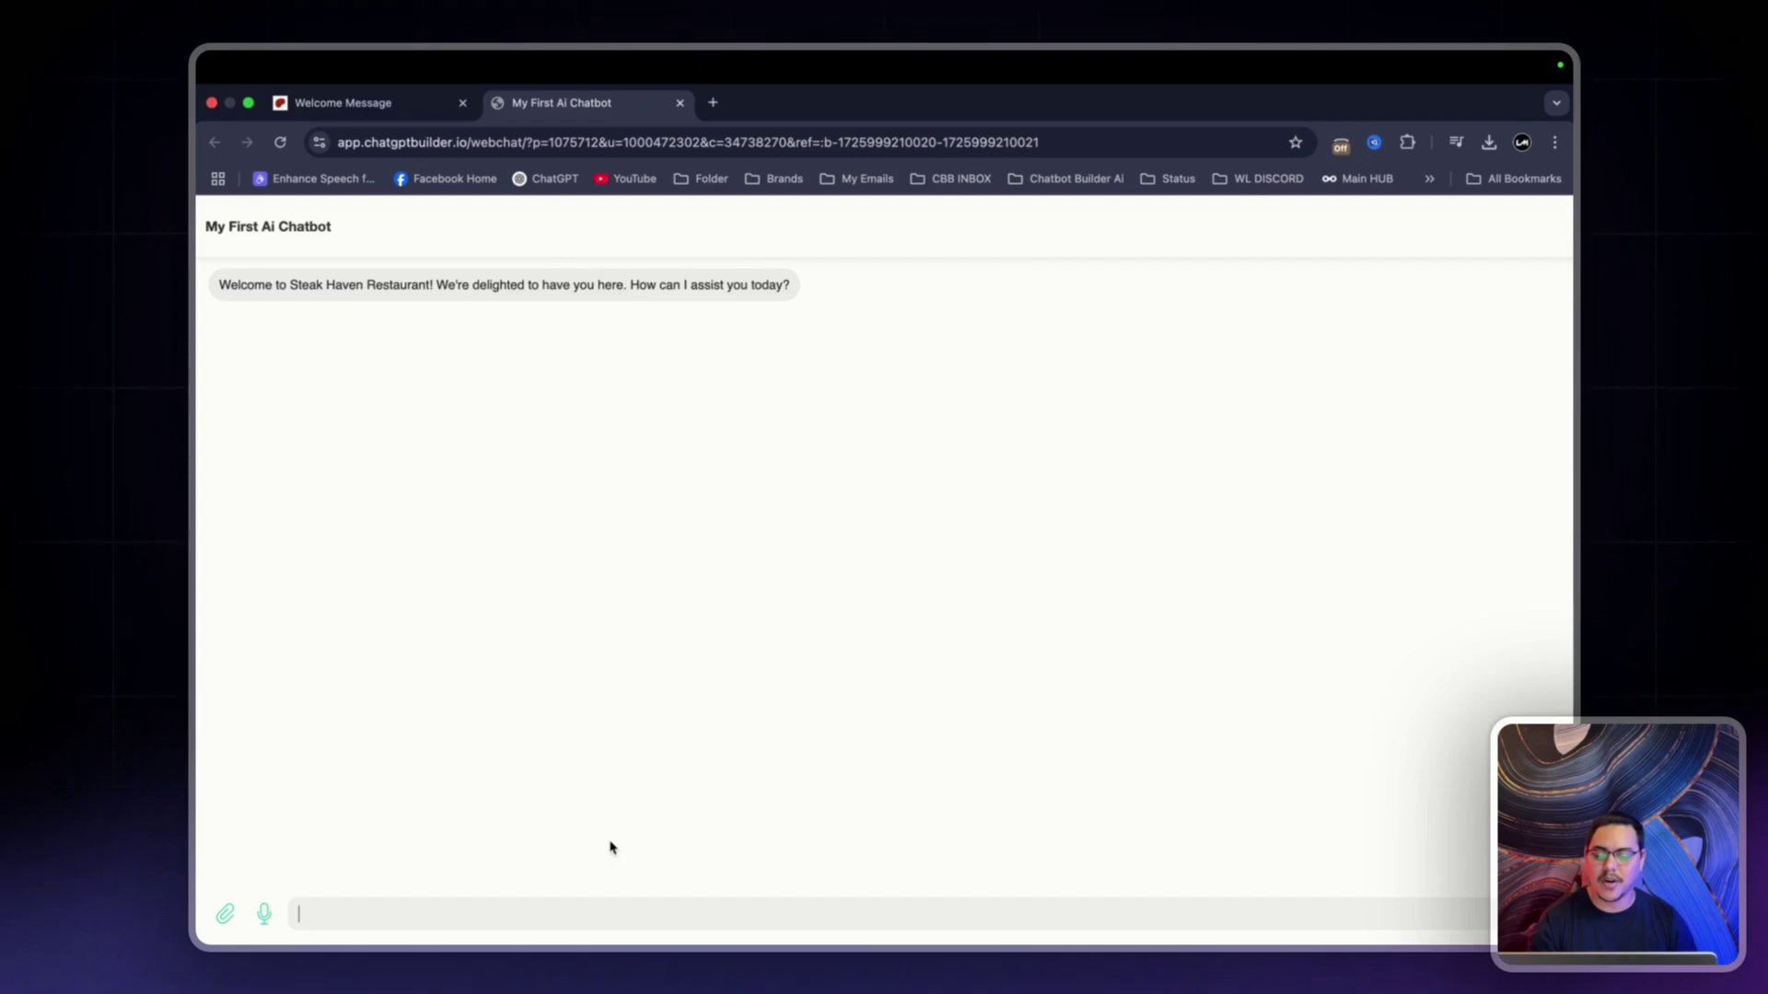
Ask the webchat preview 'What are your opening huors' and get the 11:00 AM–11:00 PM daily reply.
click(687, 912)
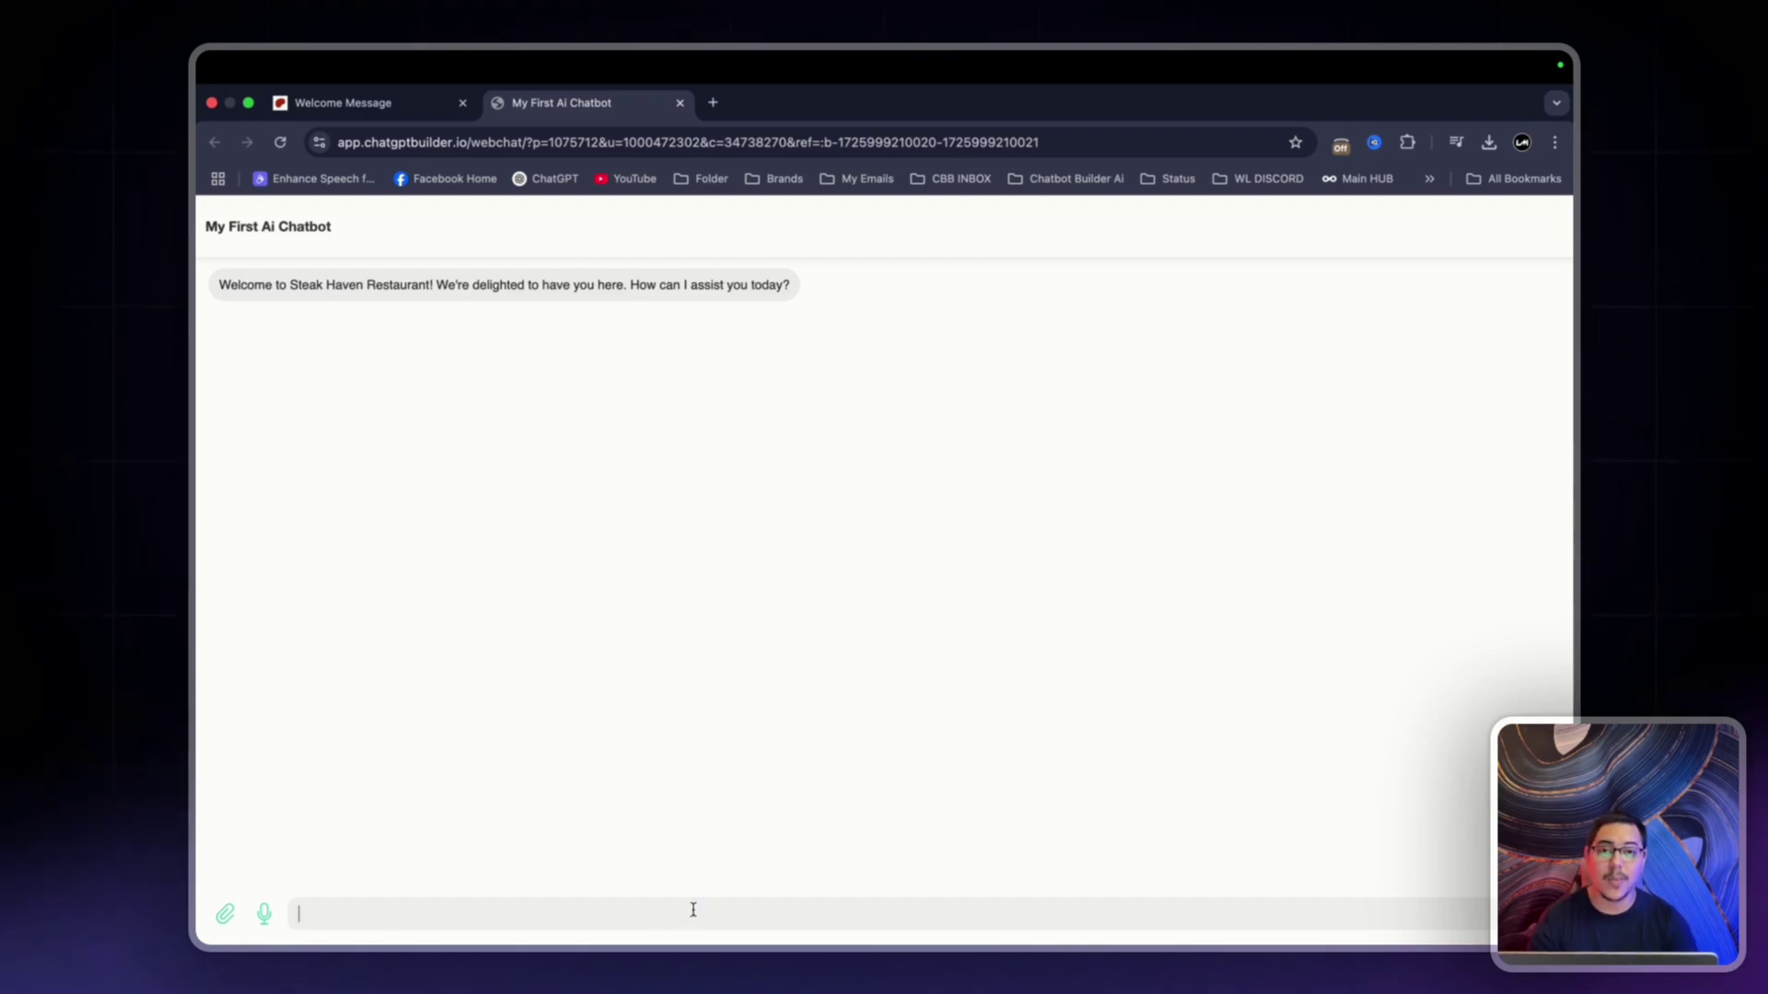
text(What are you)
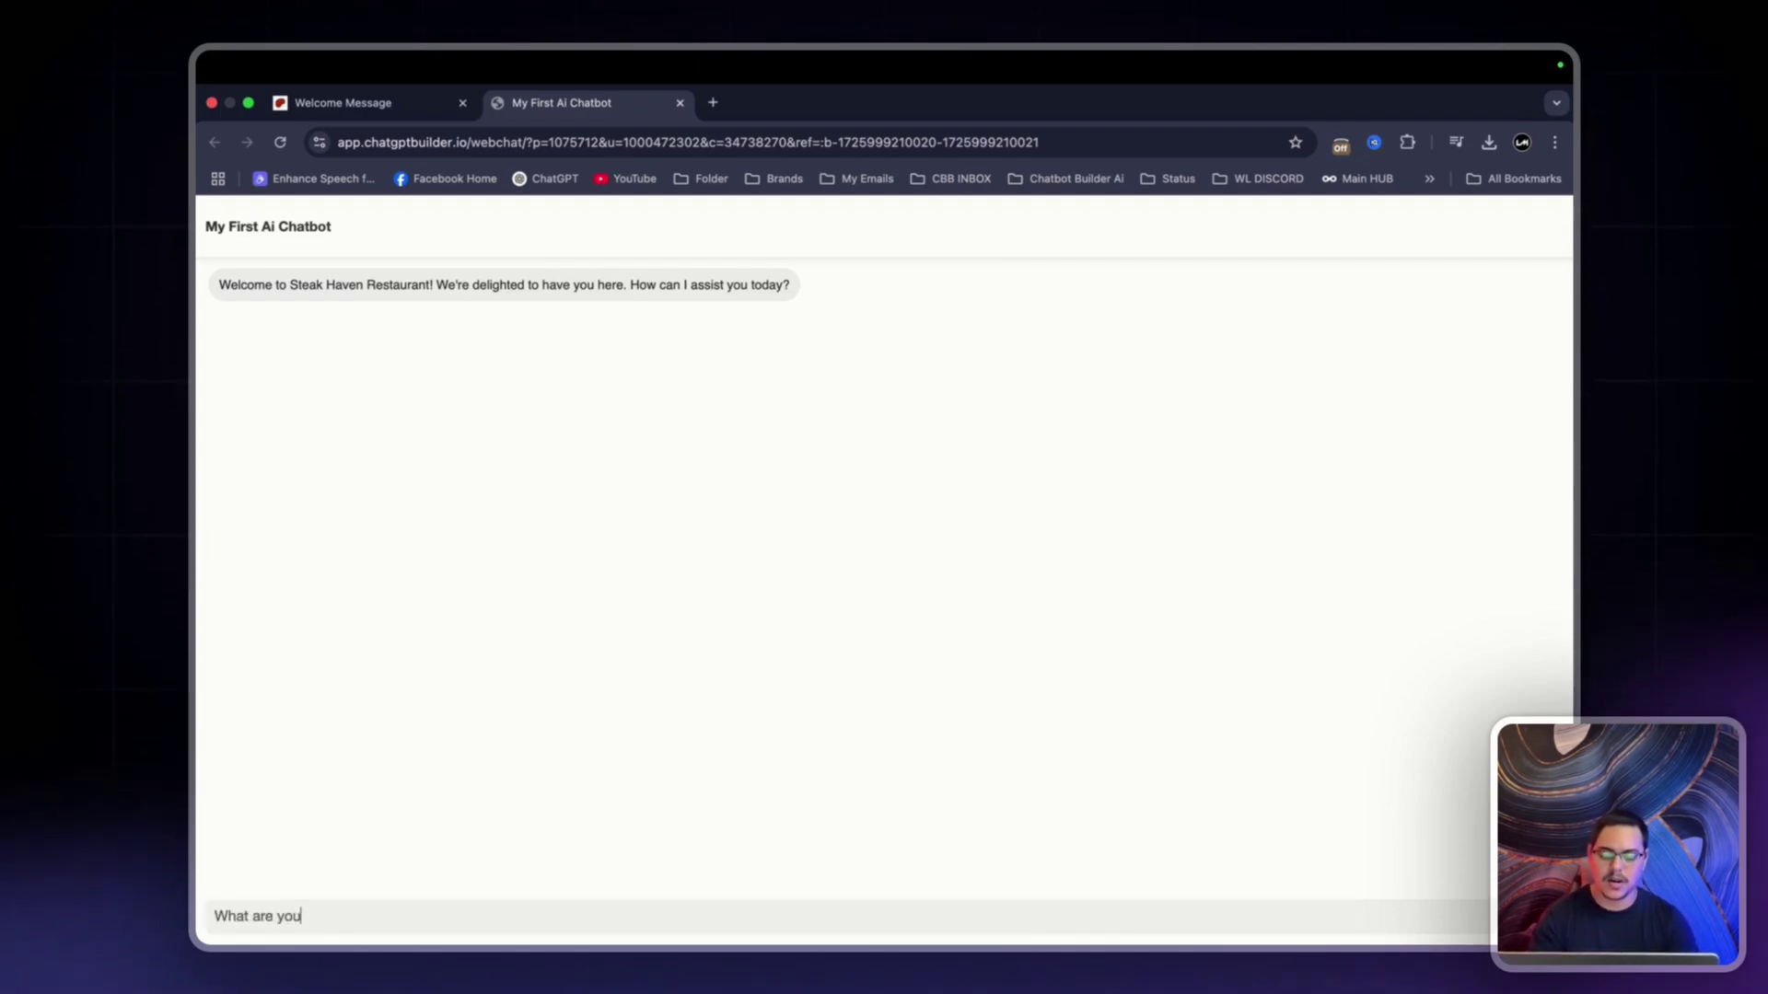
text(r opening huors)
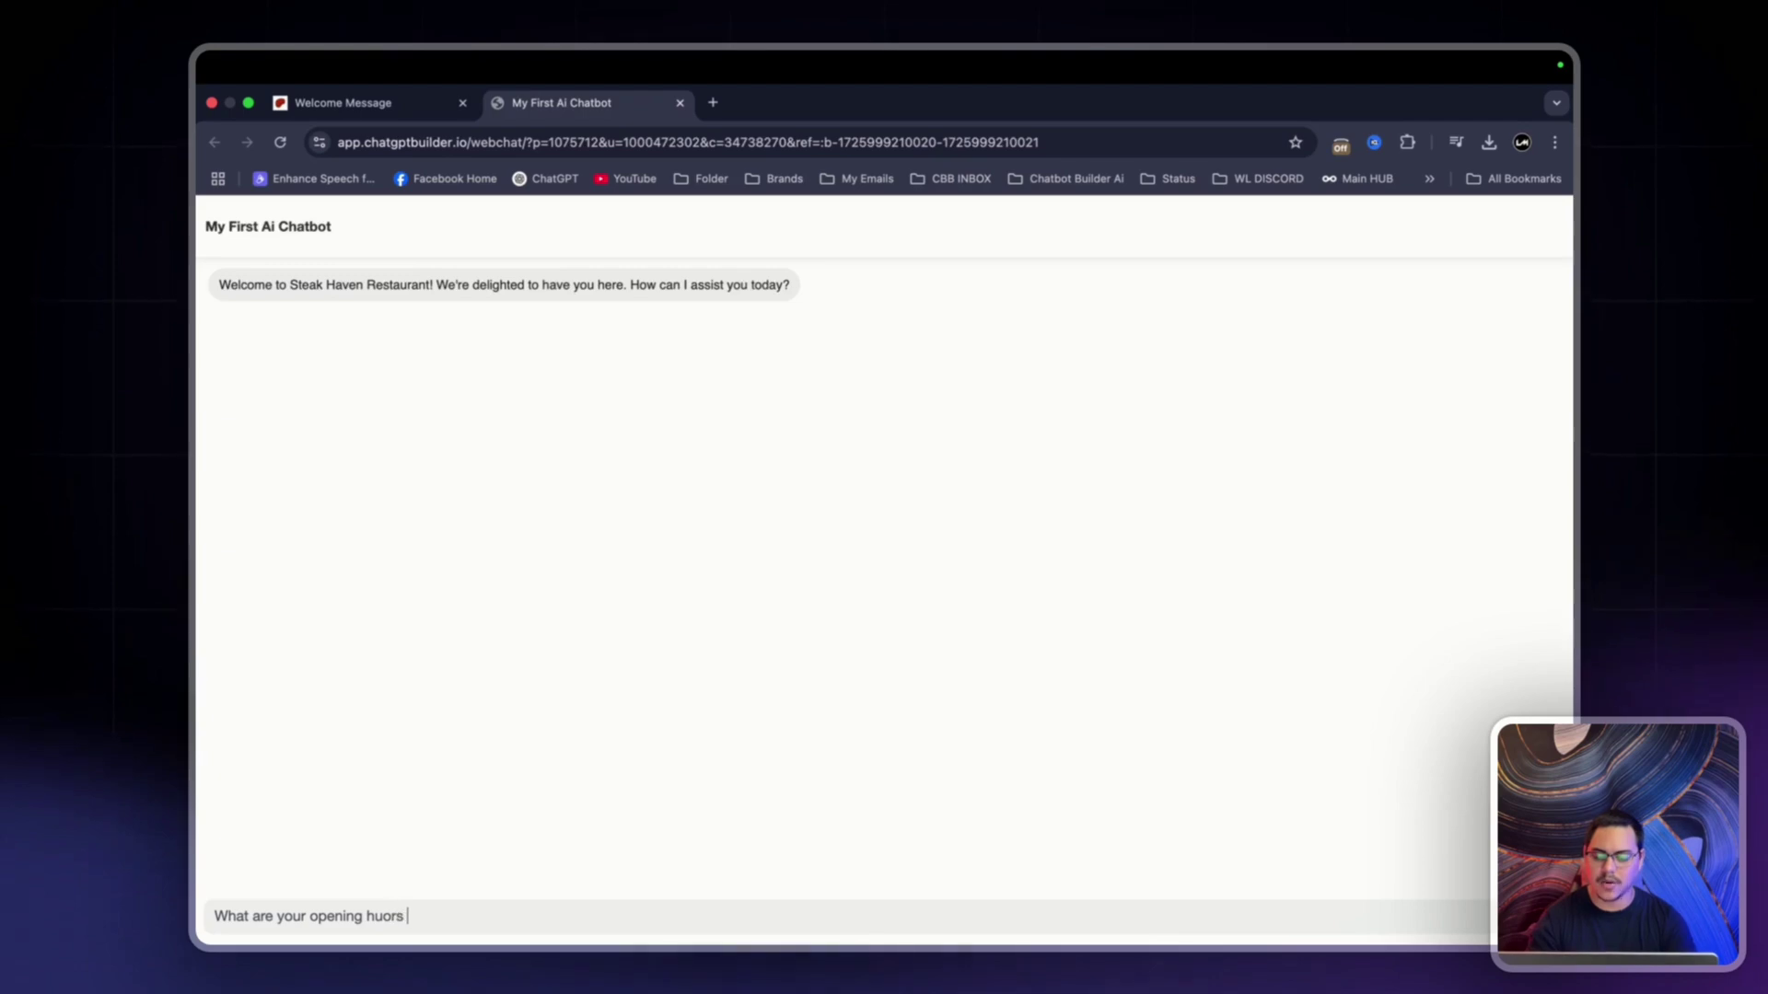
key(Return)
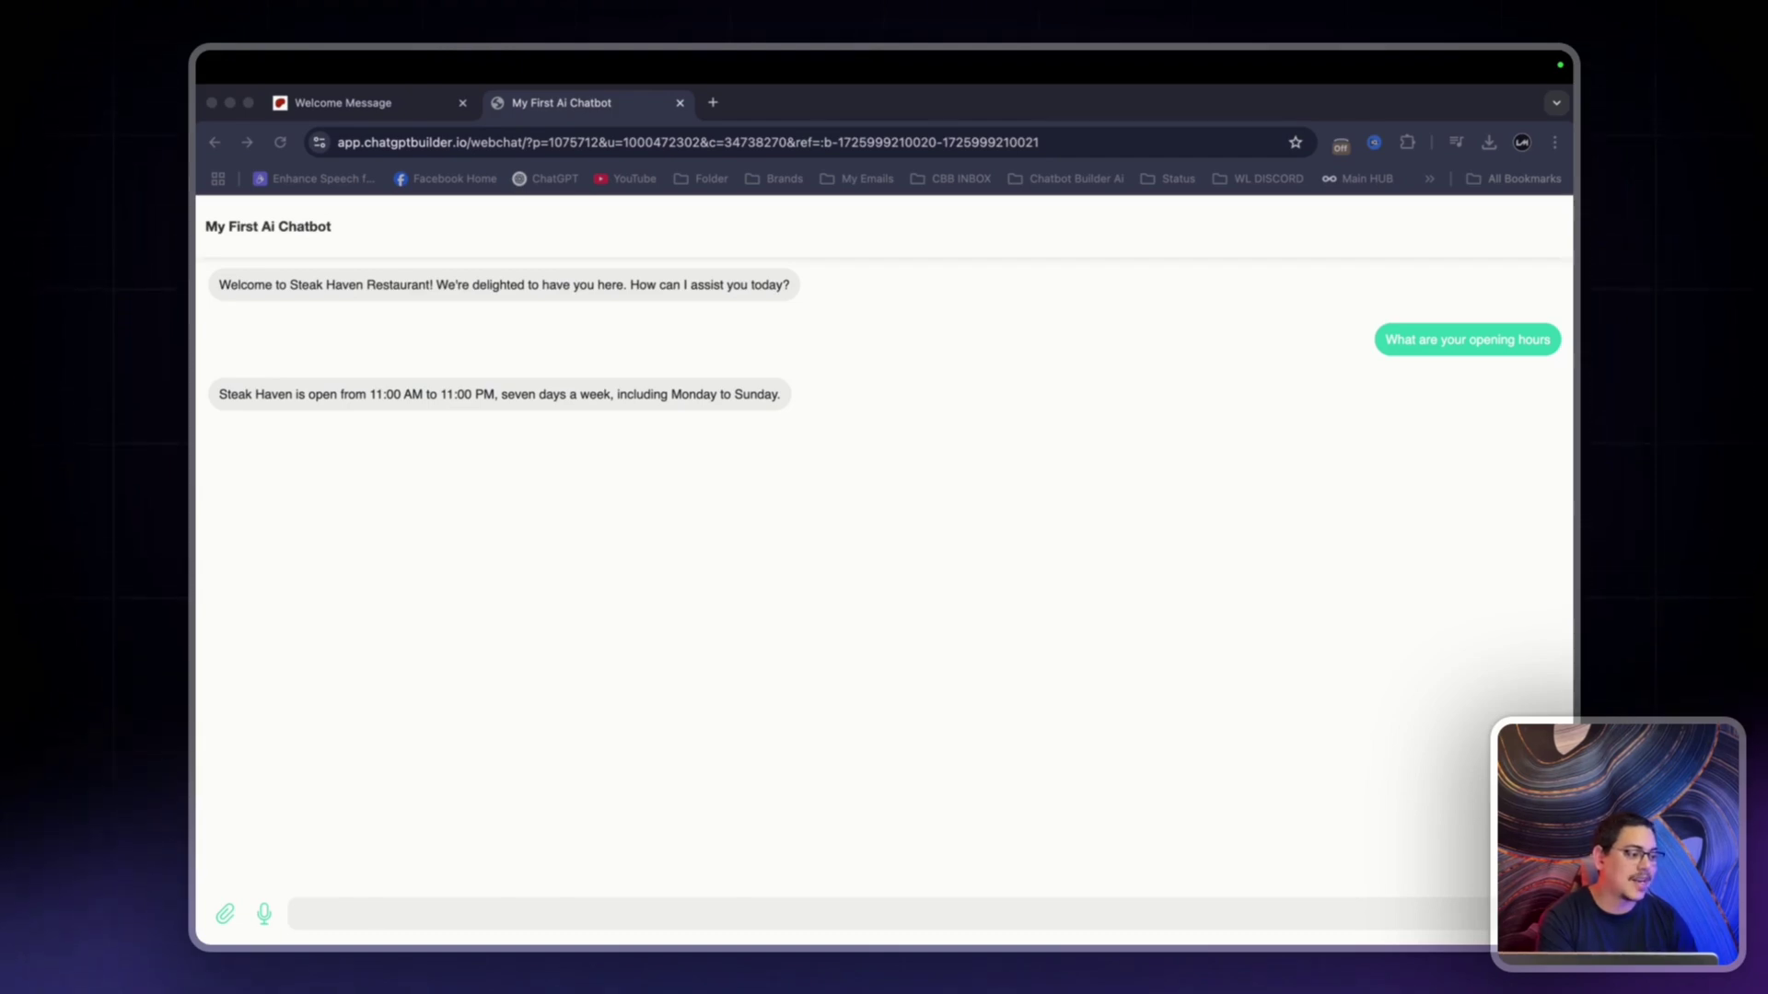
click(242, 412)
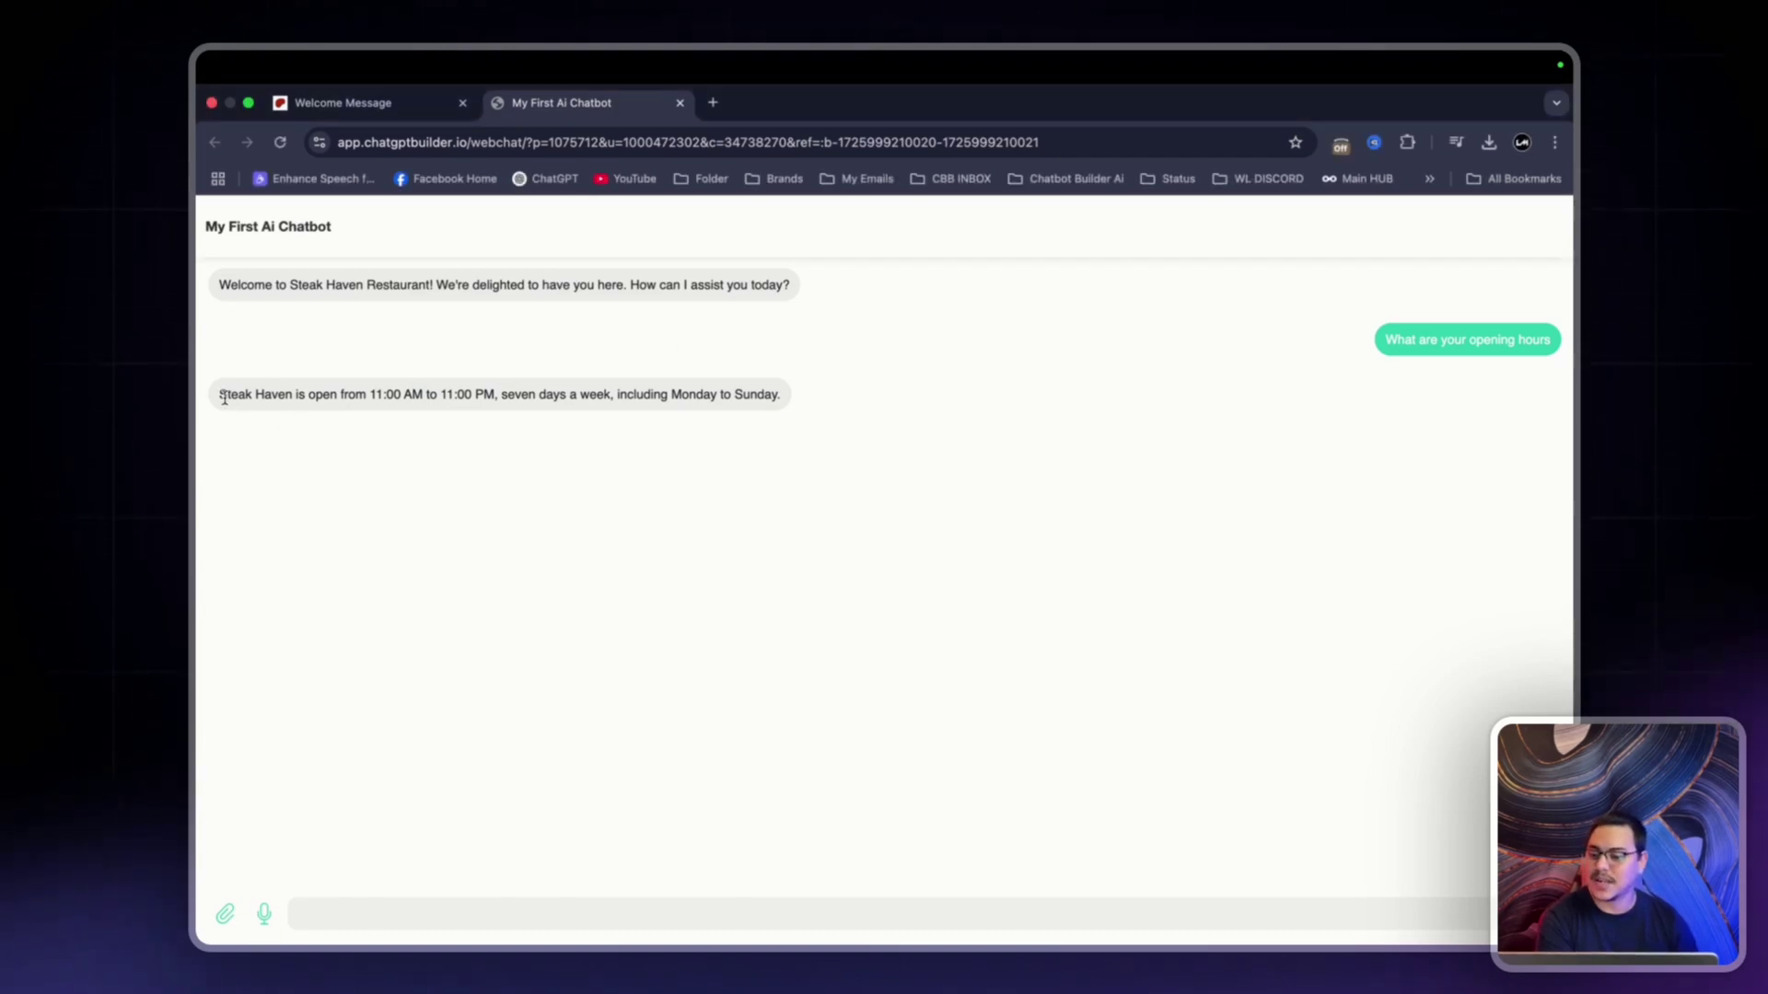
drag(219, 396, 805, 402)
click(846, 409)
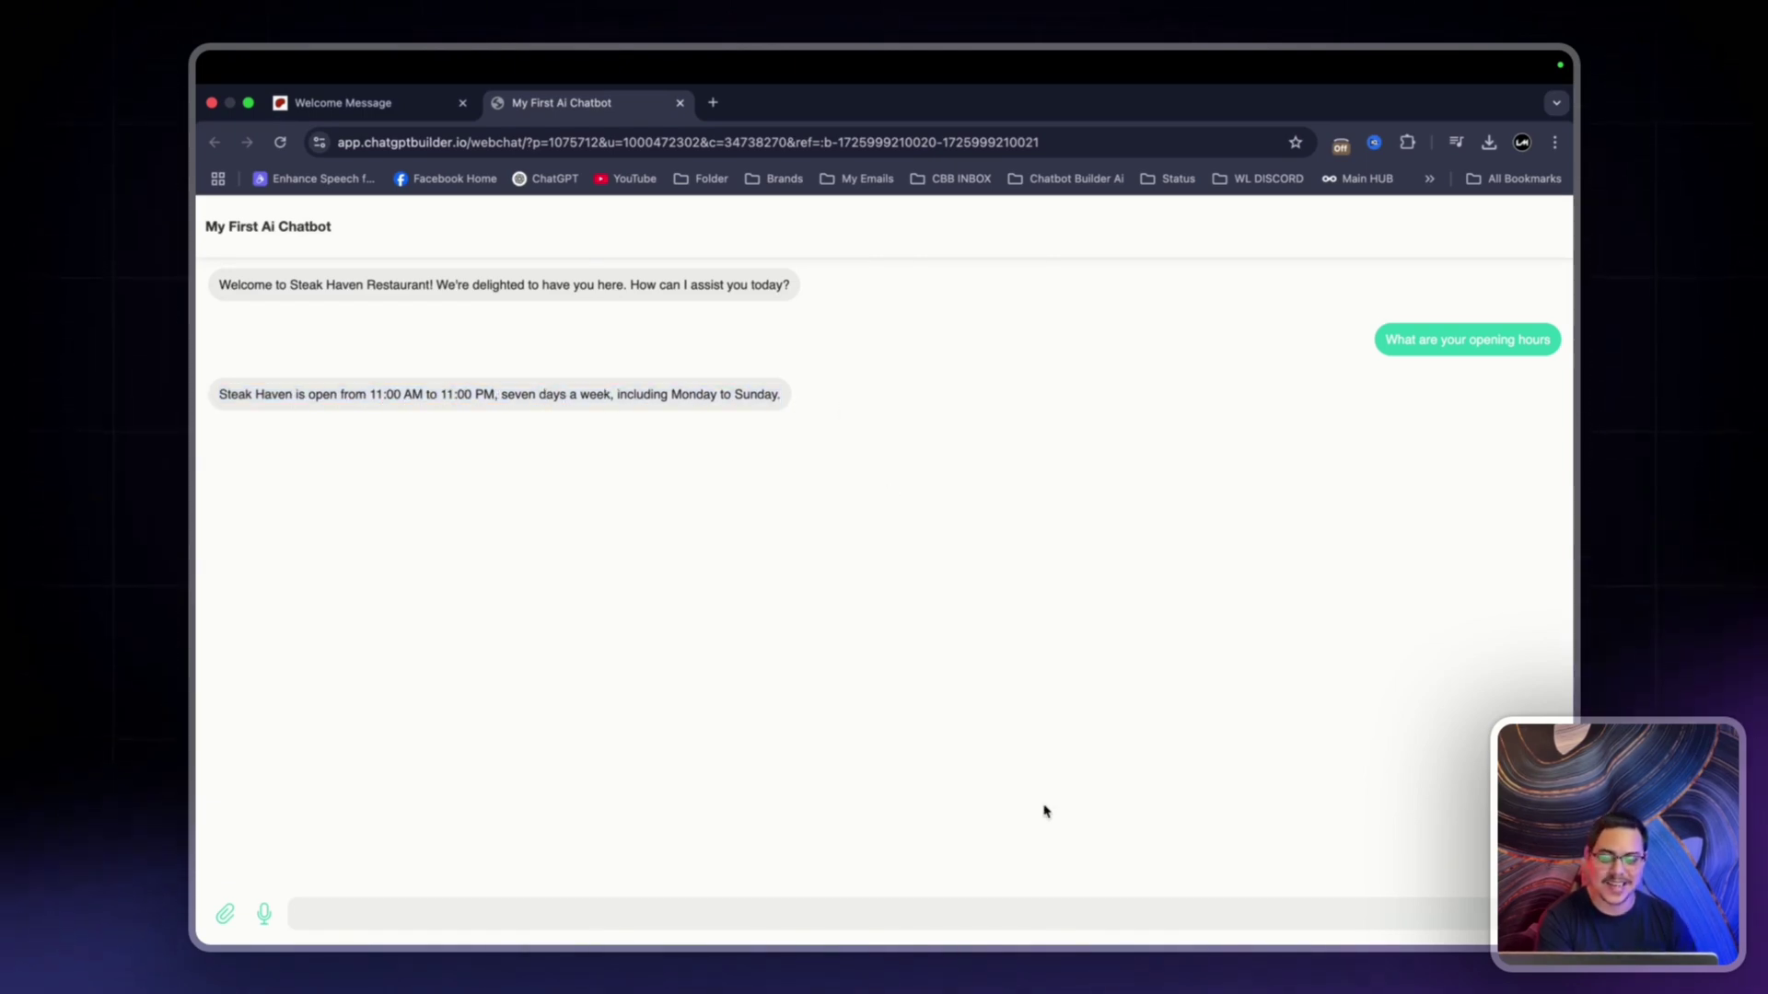
Ask 'what is your location ?' and get the restaurant's street address in reply.
click(1108, 912)
text(what is your location)
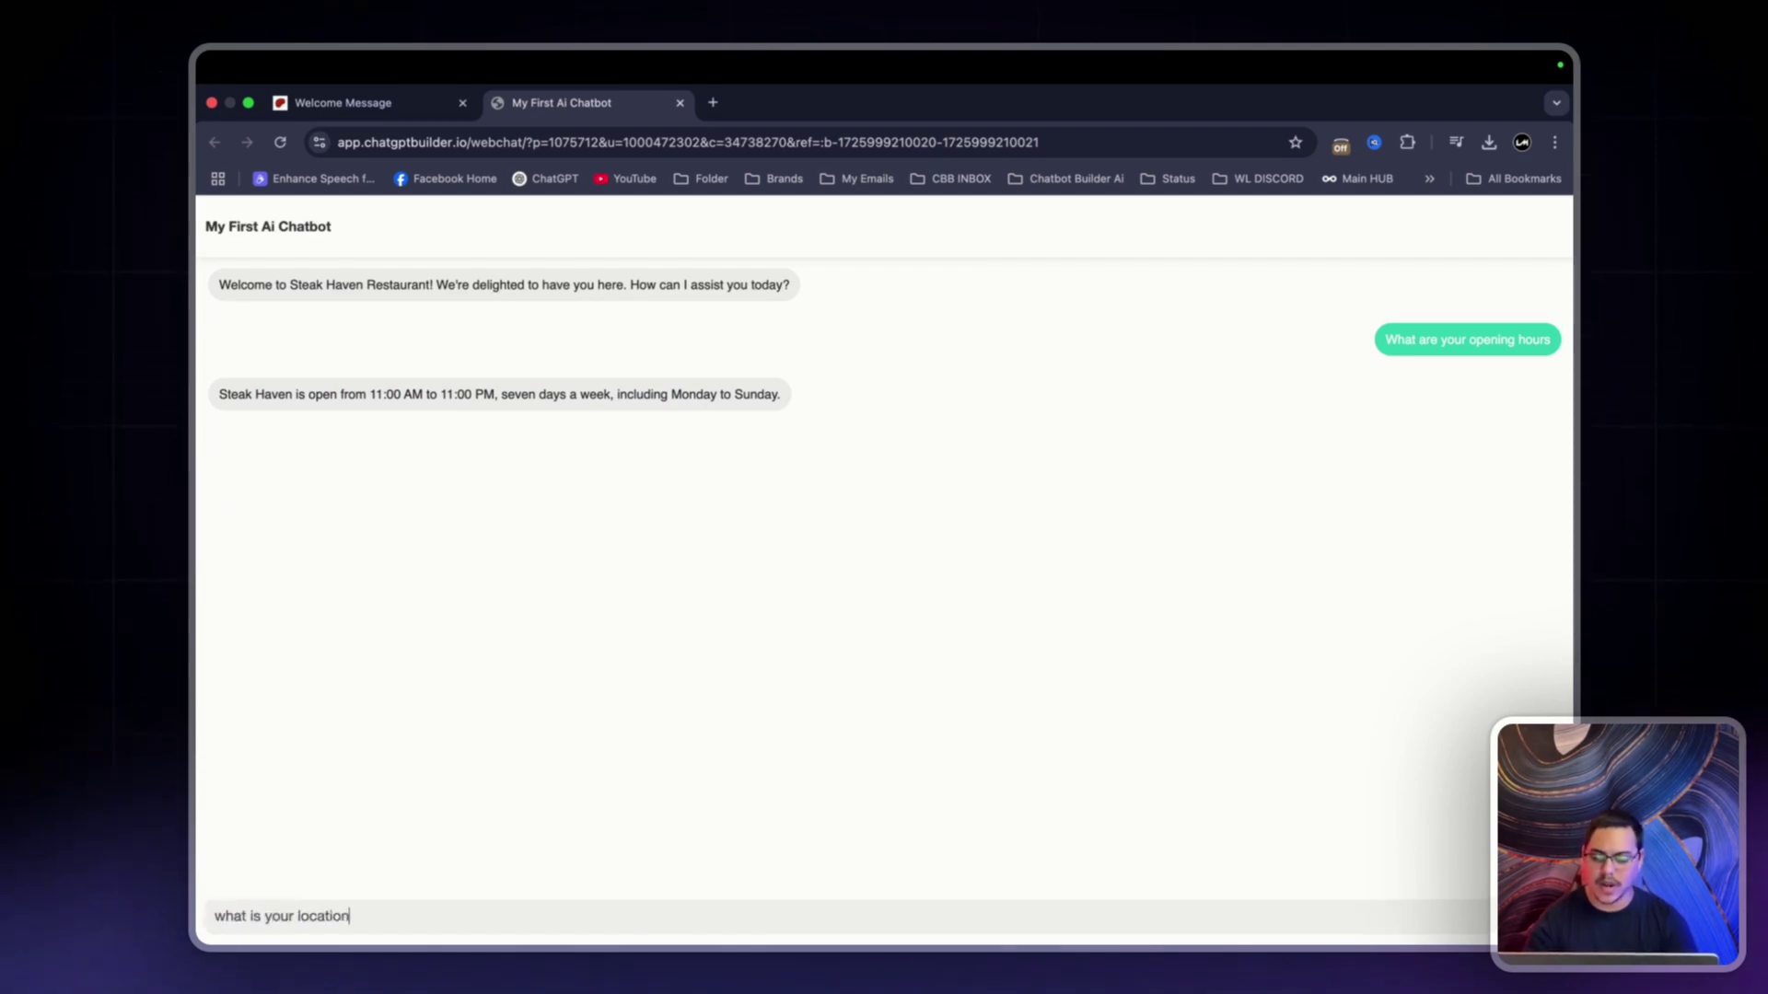
text( ?)
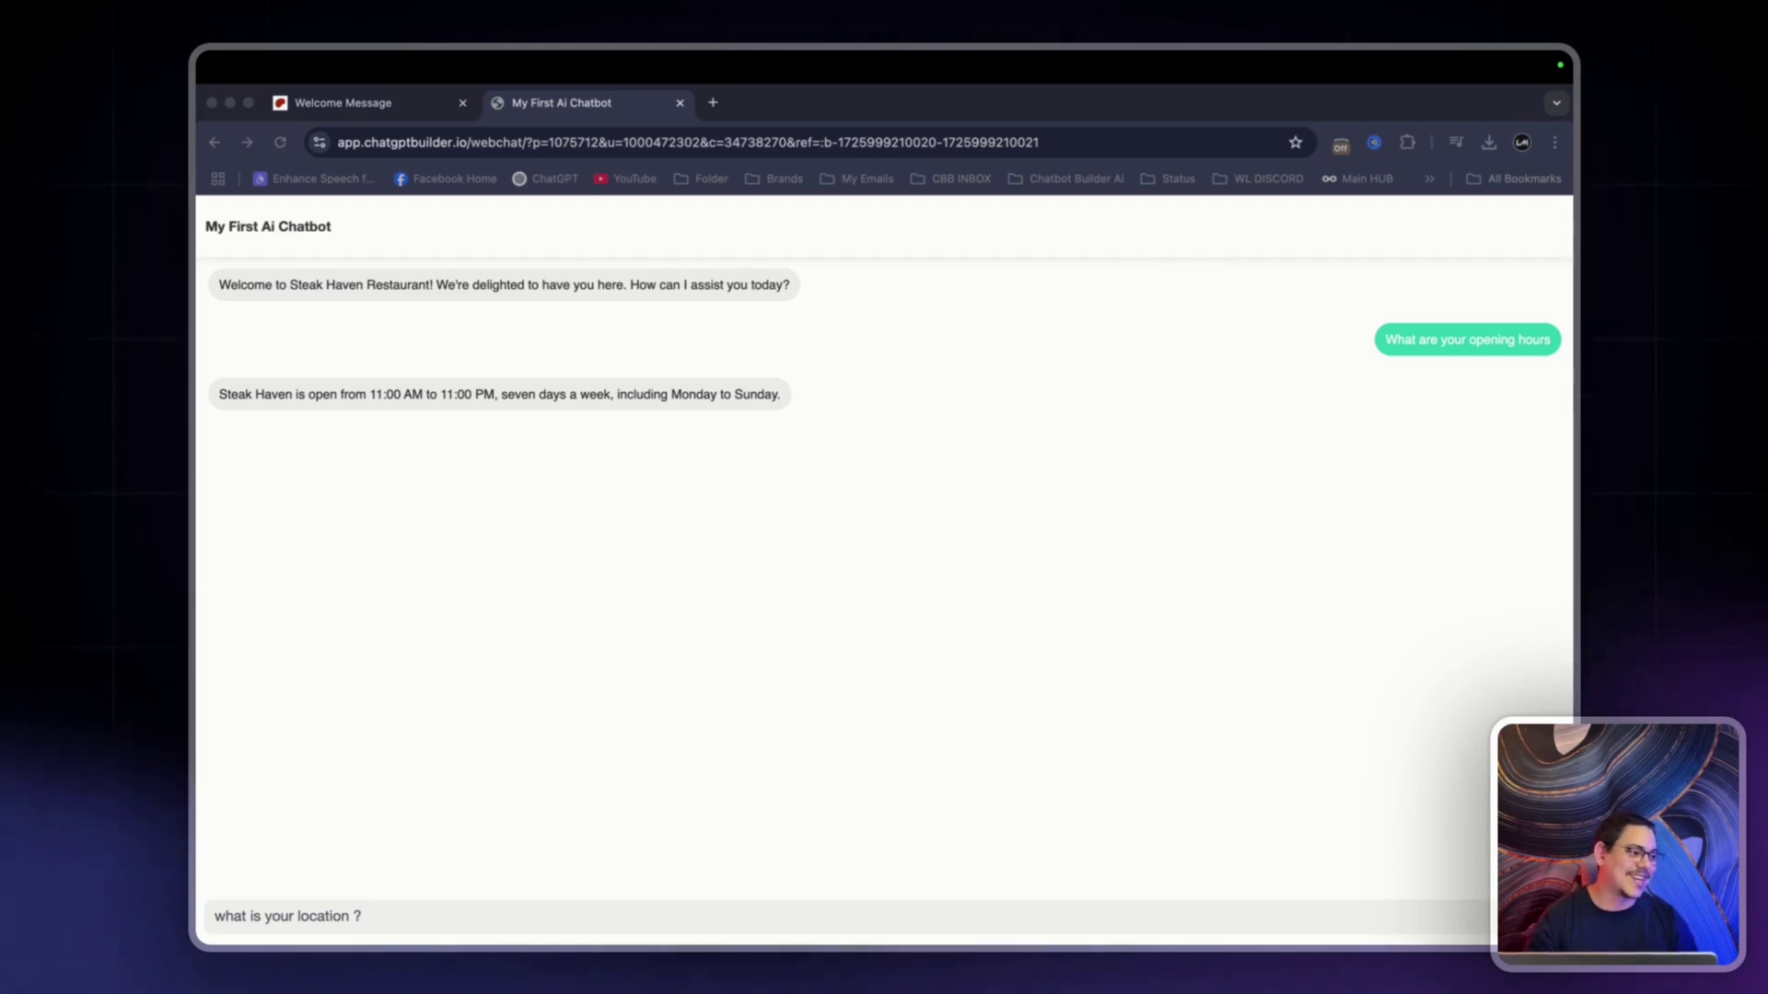
click(631, 903)
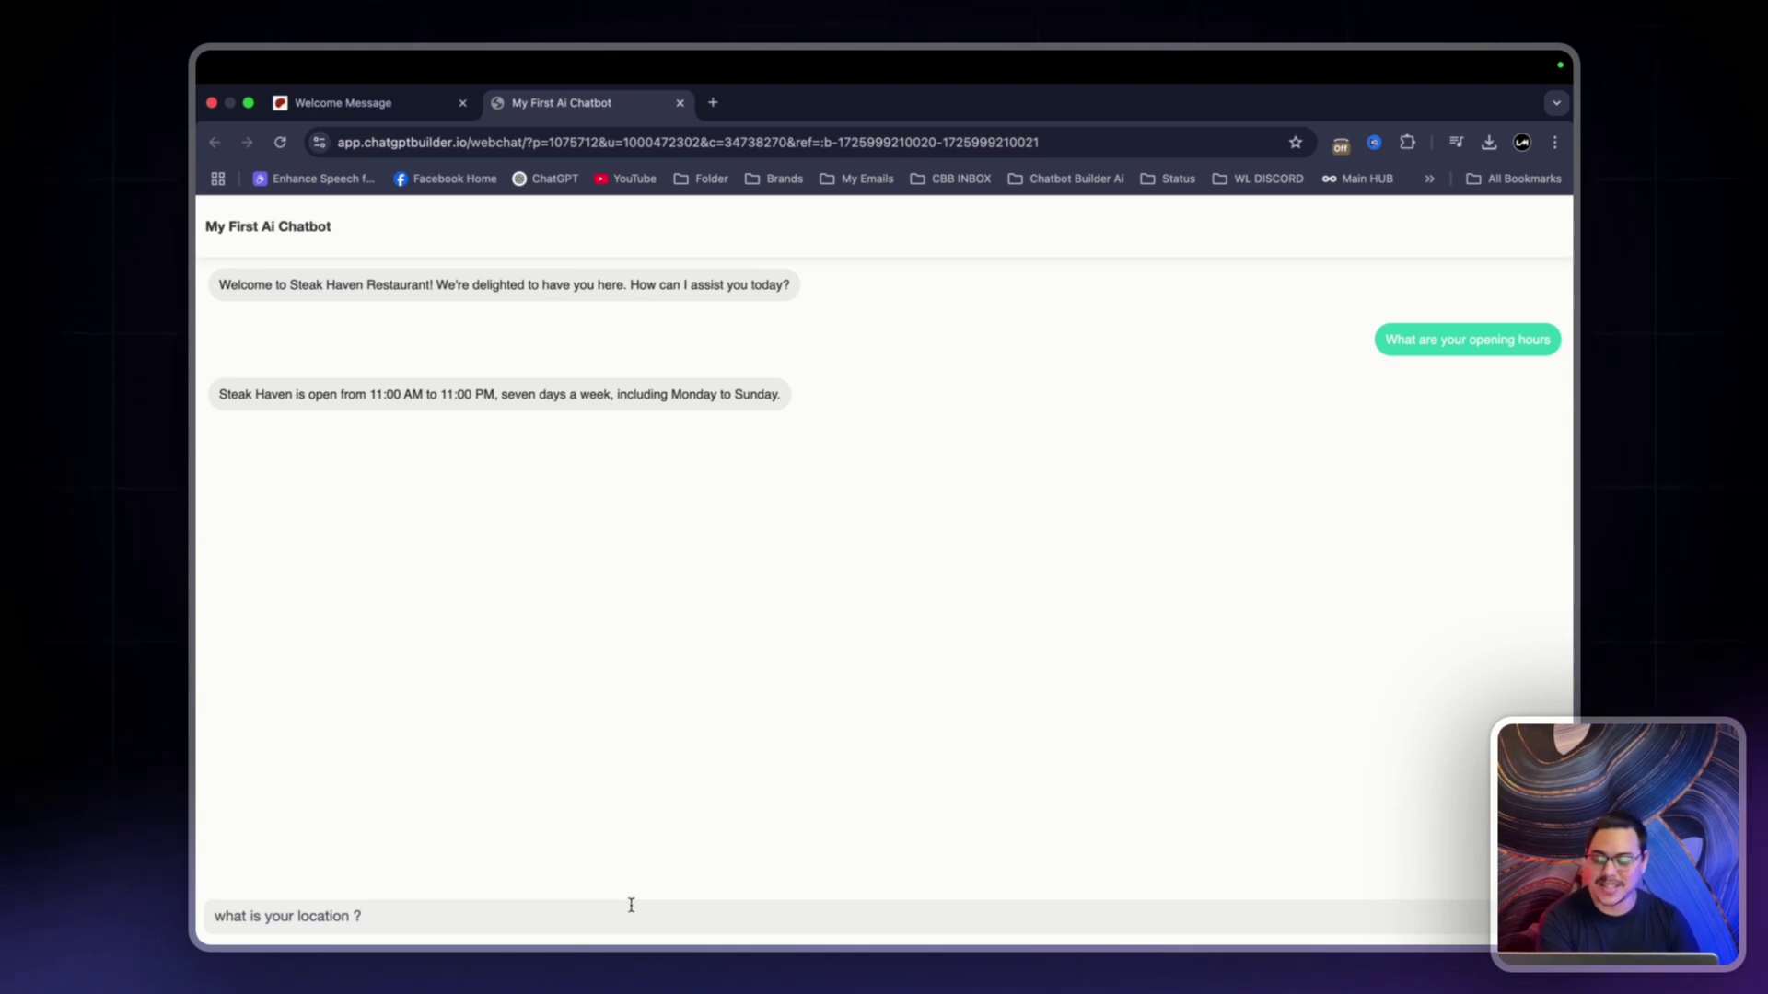
key(Return)
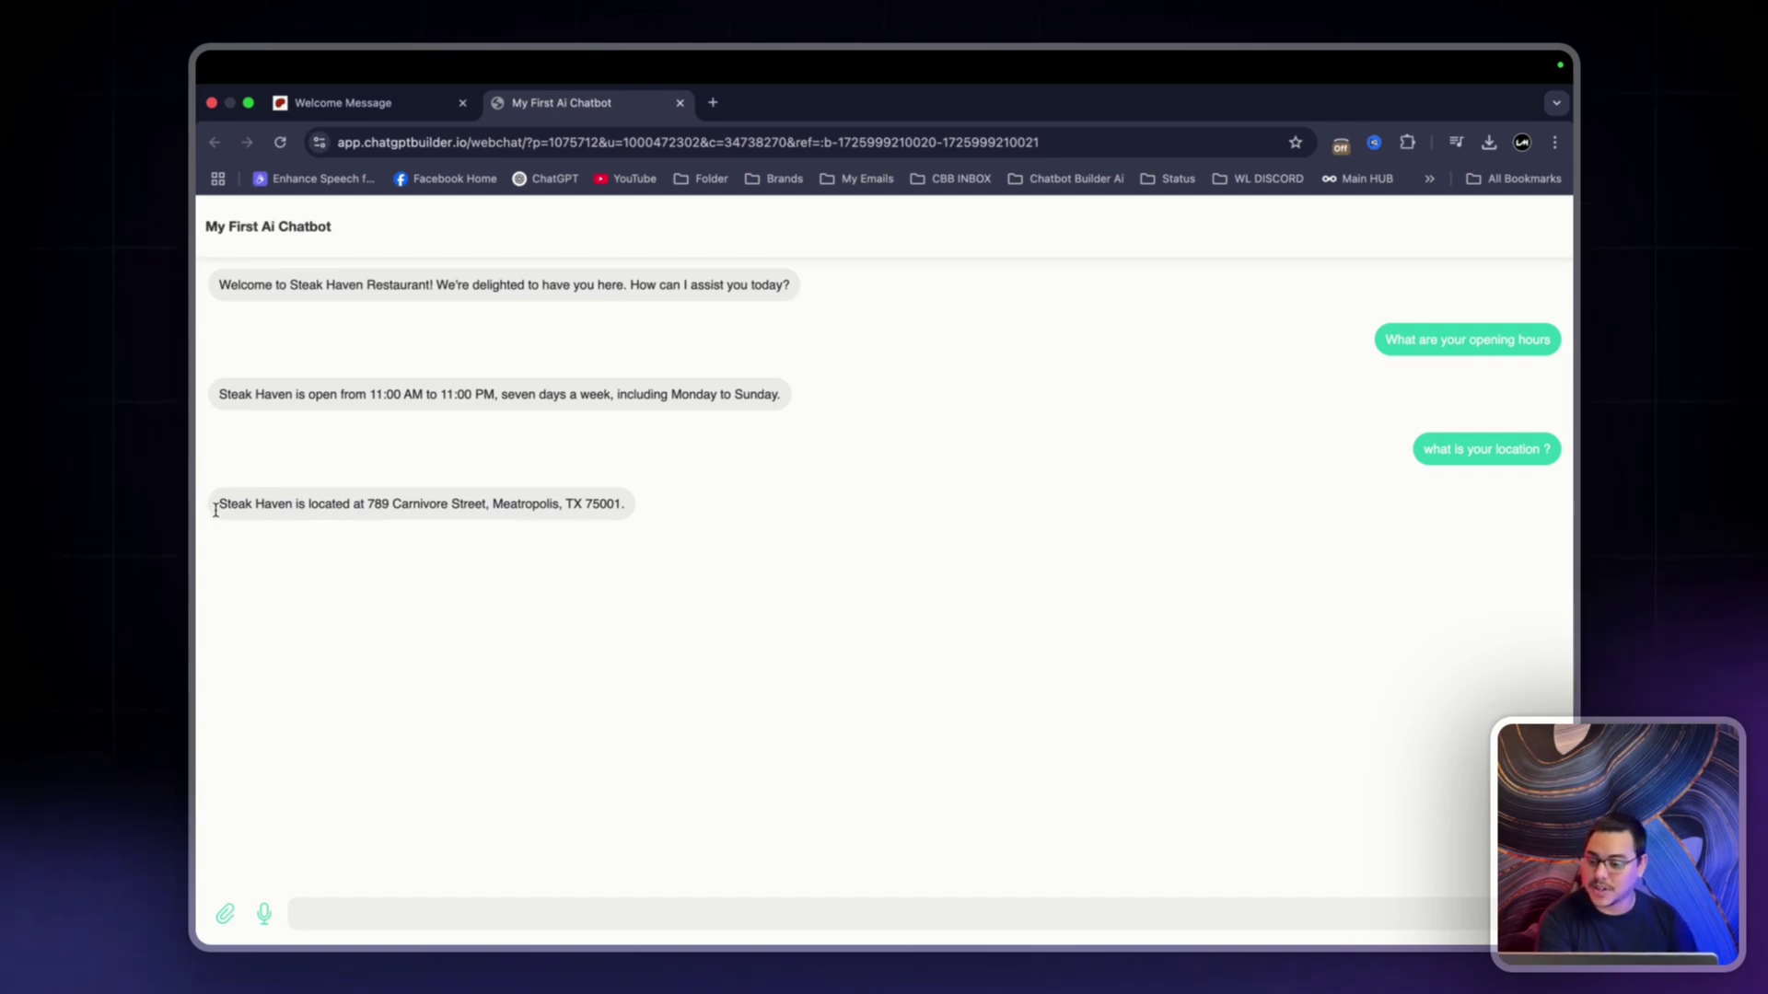
drag(216, 506, 603, 505)
click(608, 506)
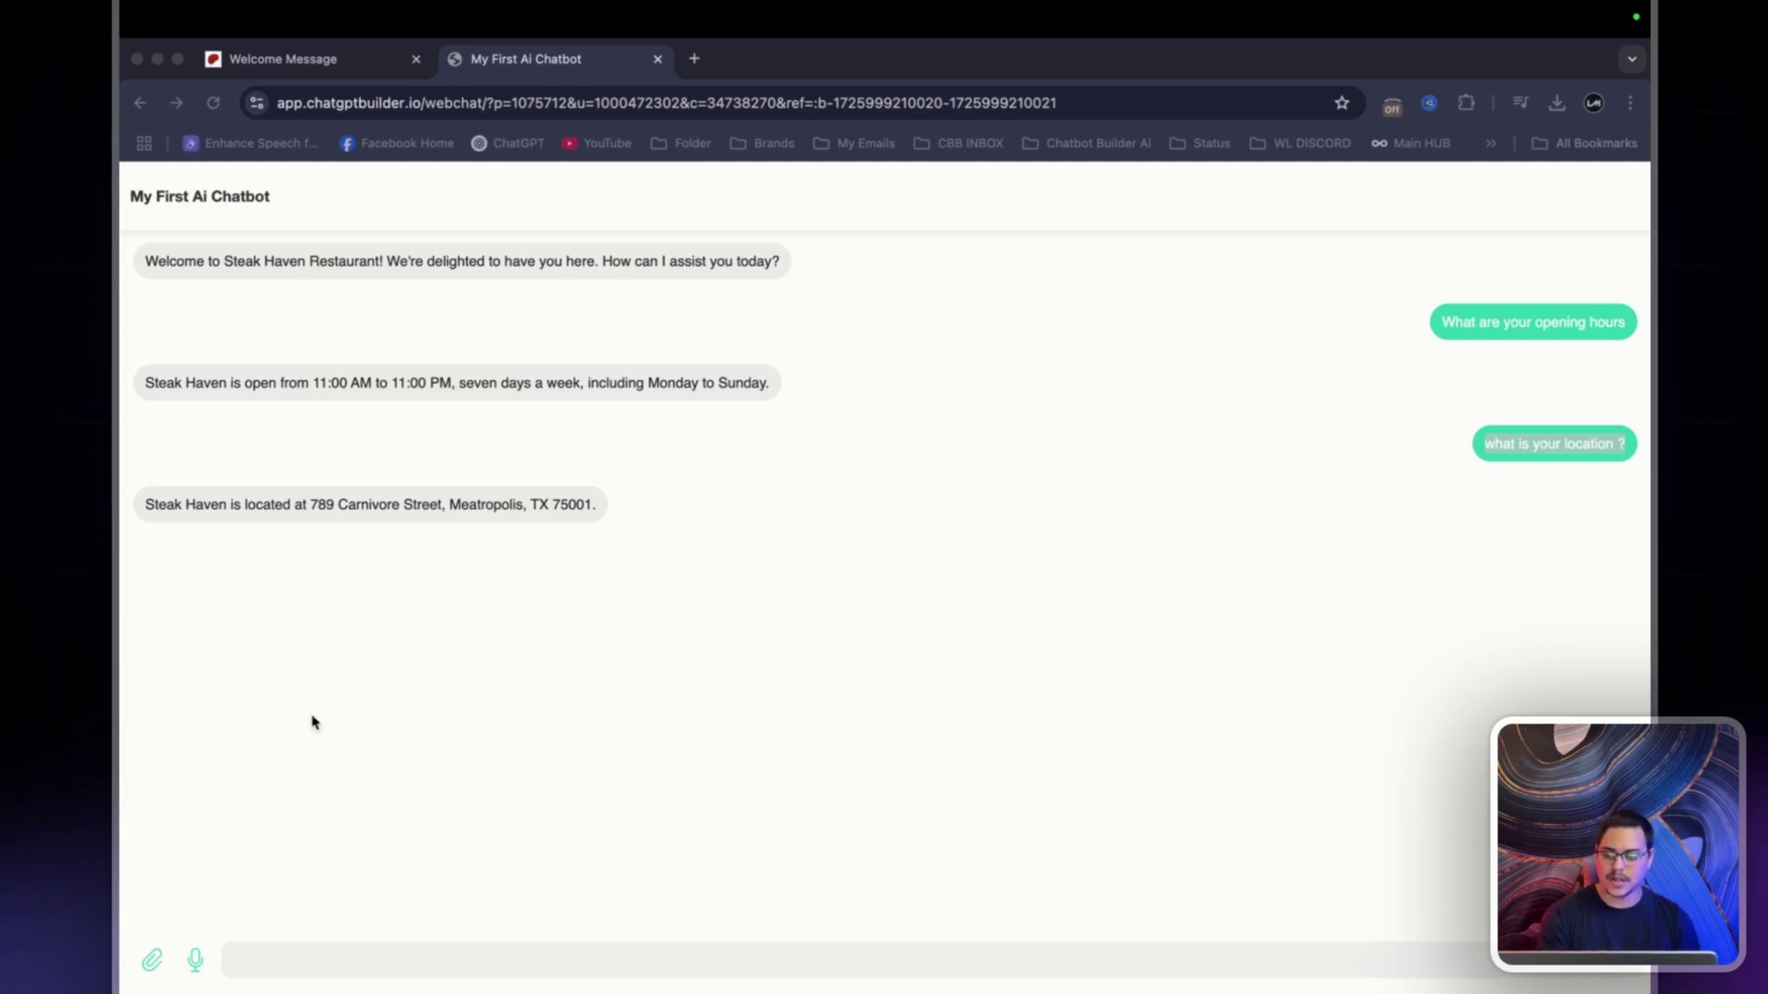
Paste and send 'Was ist Ihr Standort?' and get the restaurant's address answered in German.
click(559, 962)
text(Was ist Ihr Standort?)
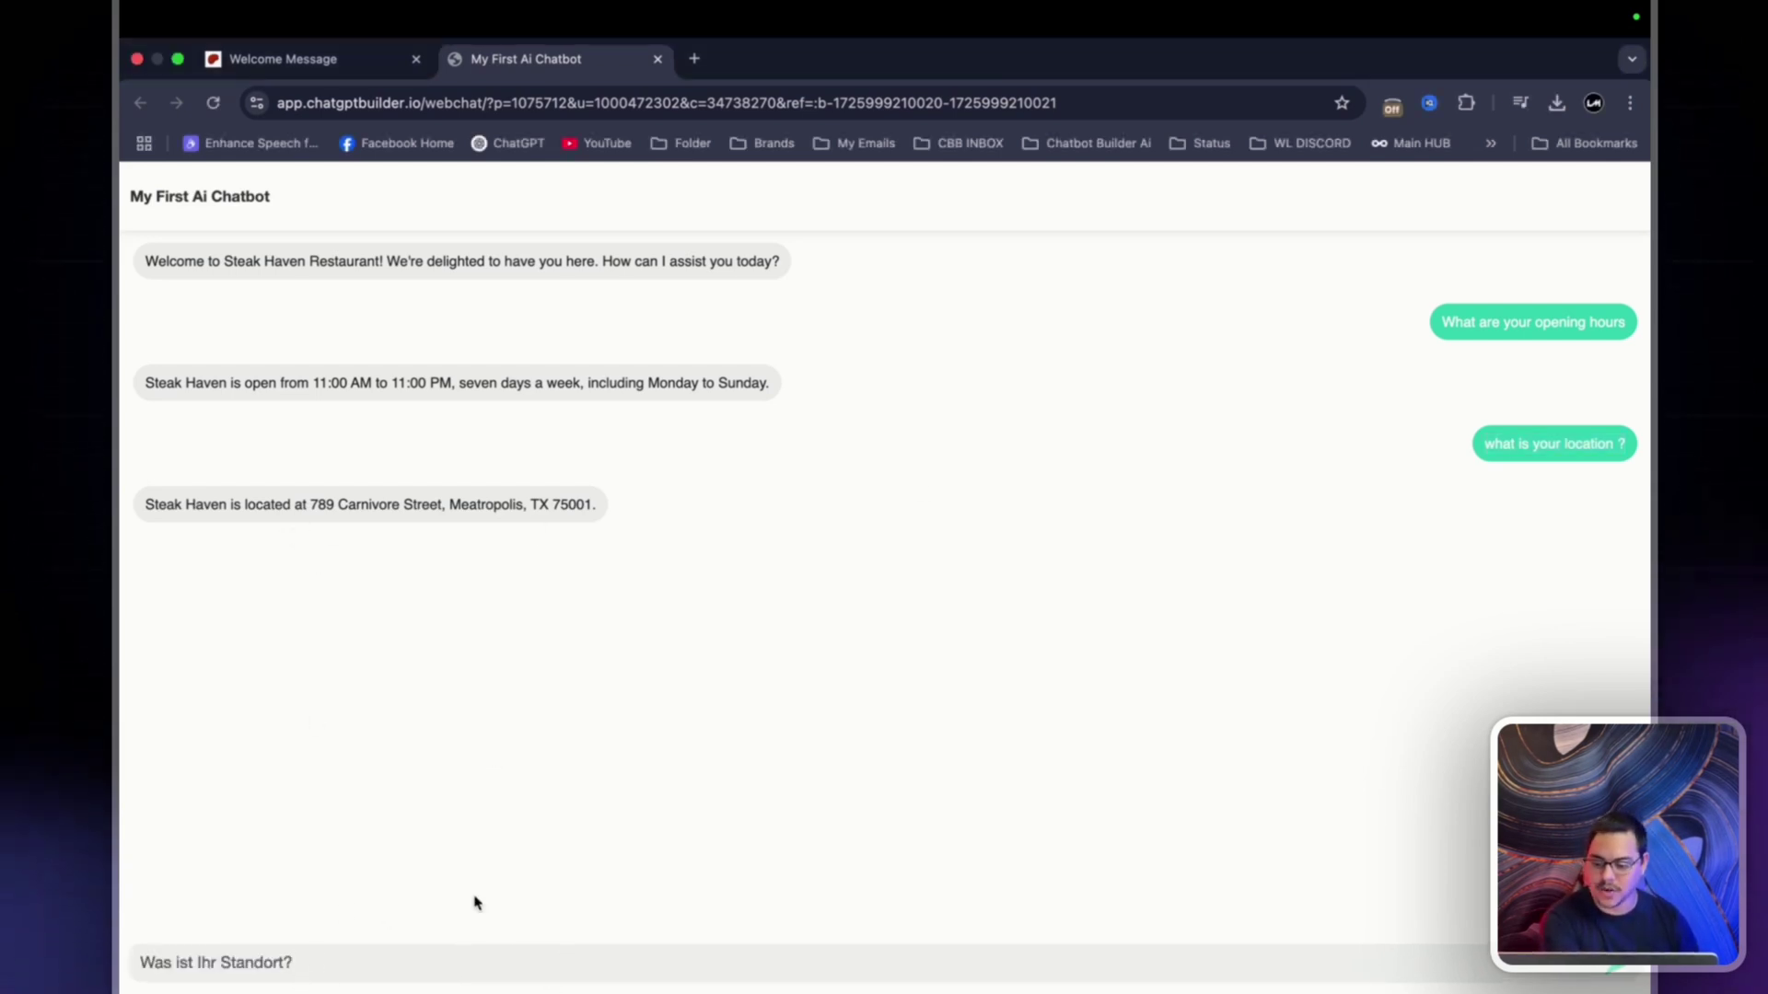
key(Return)
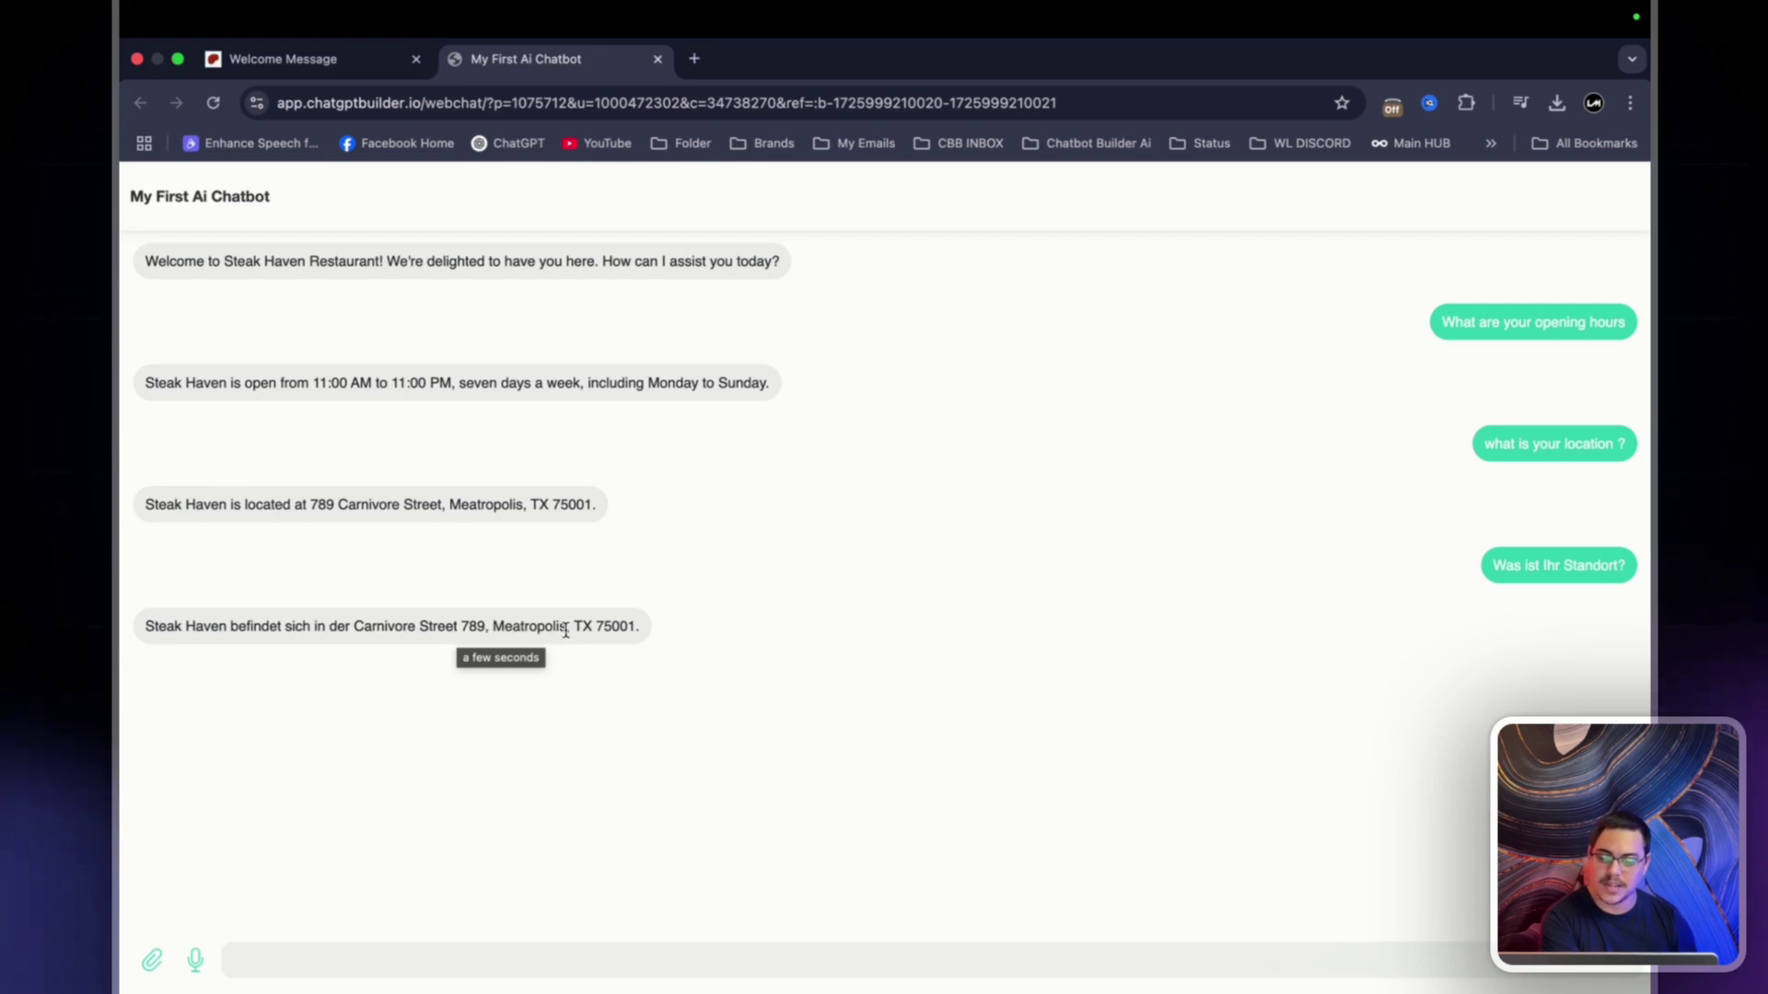
drag(639, 626, 180, 621)
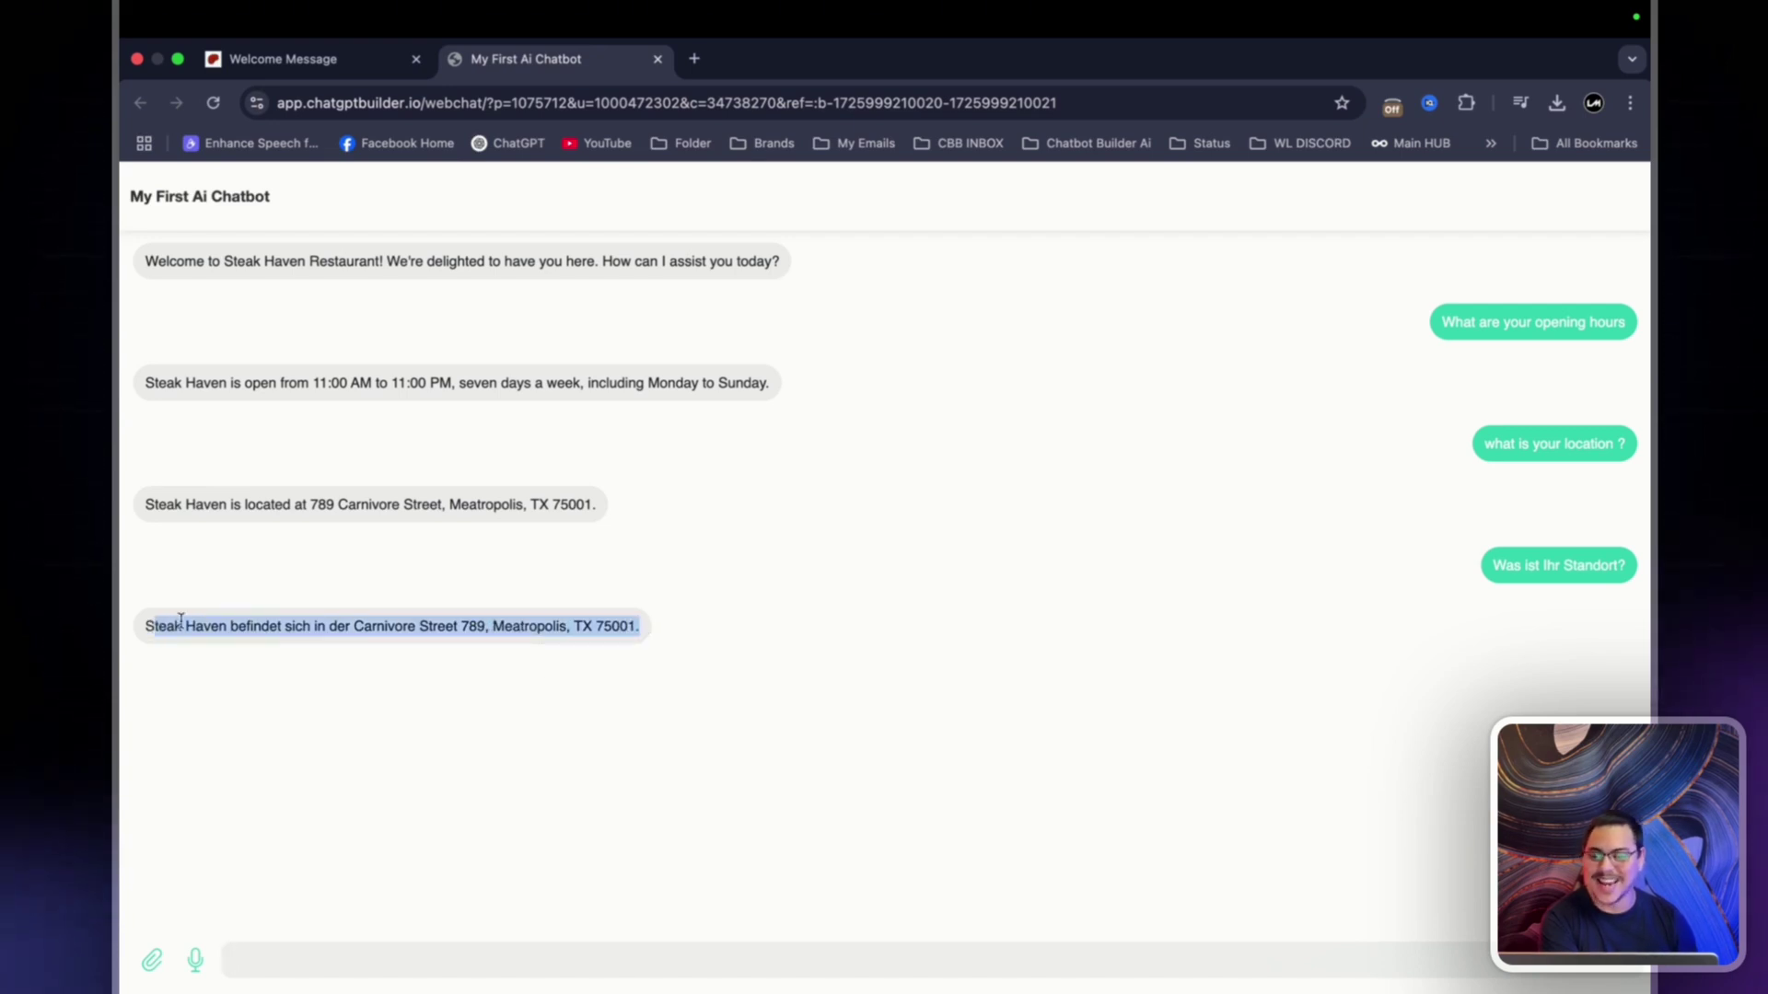
click(613, 514)
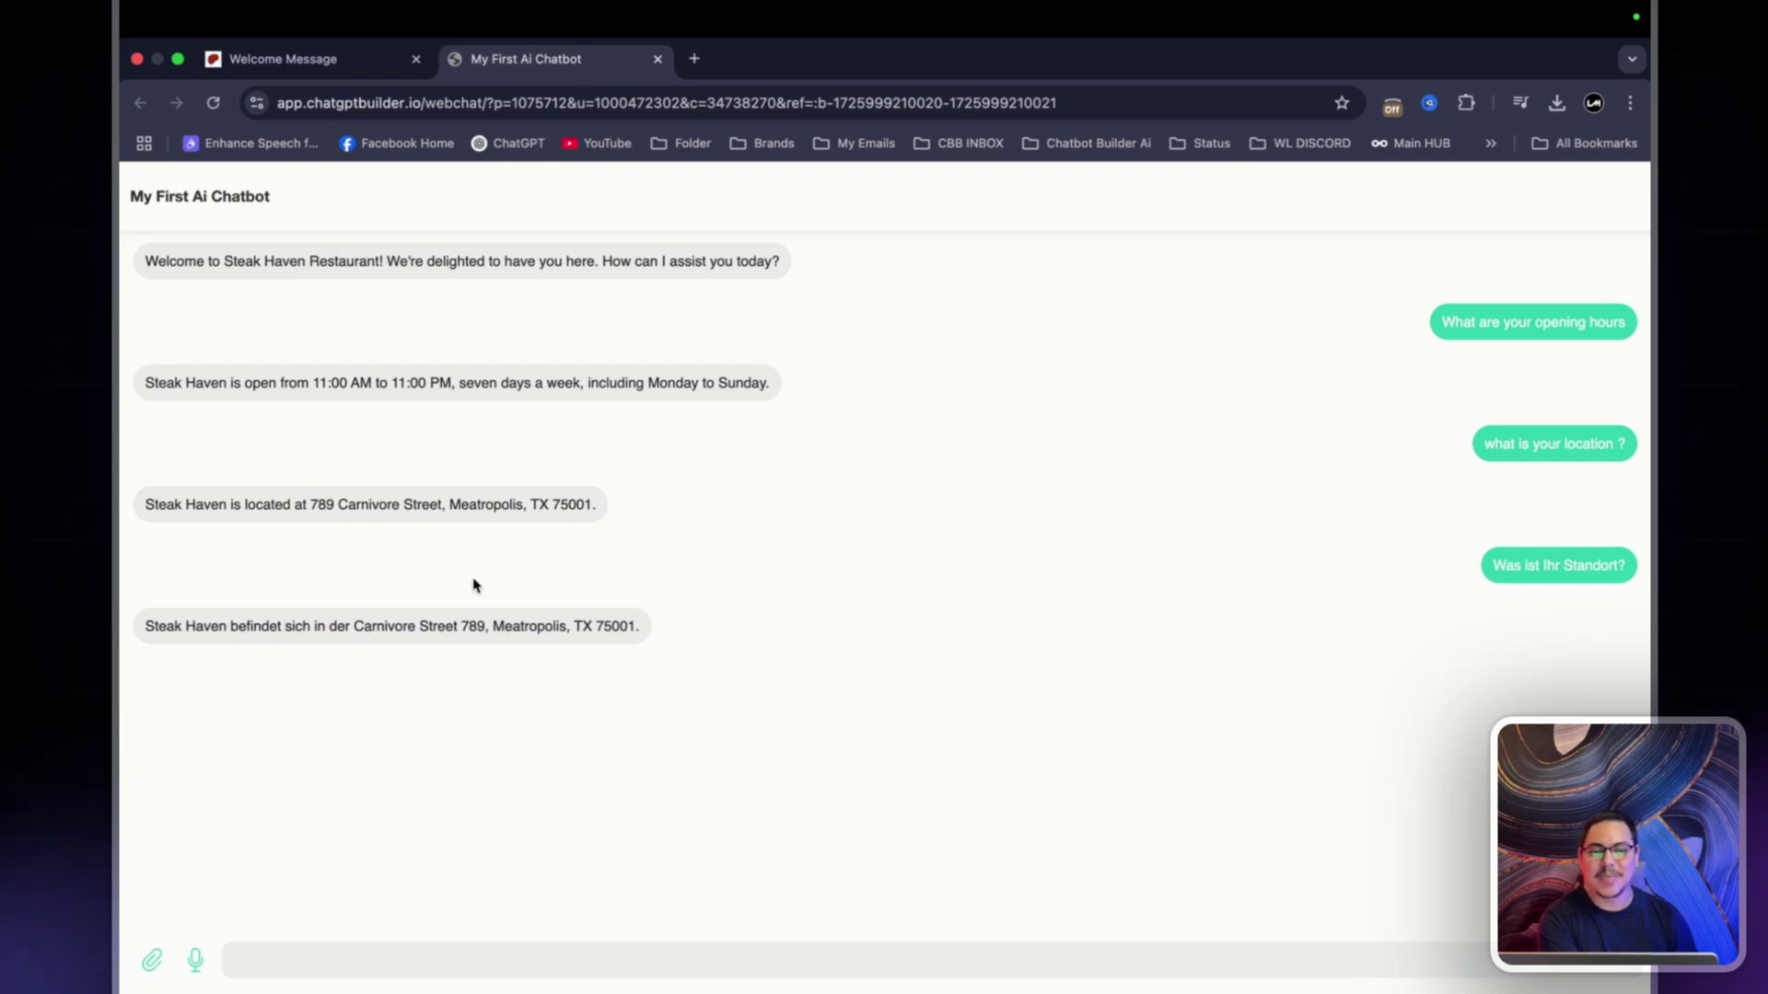